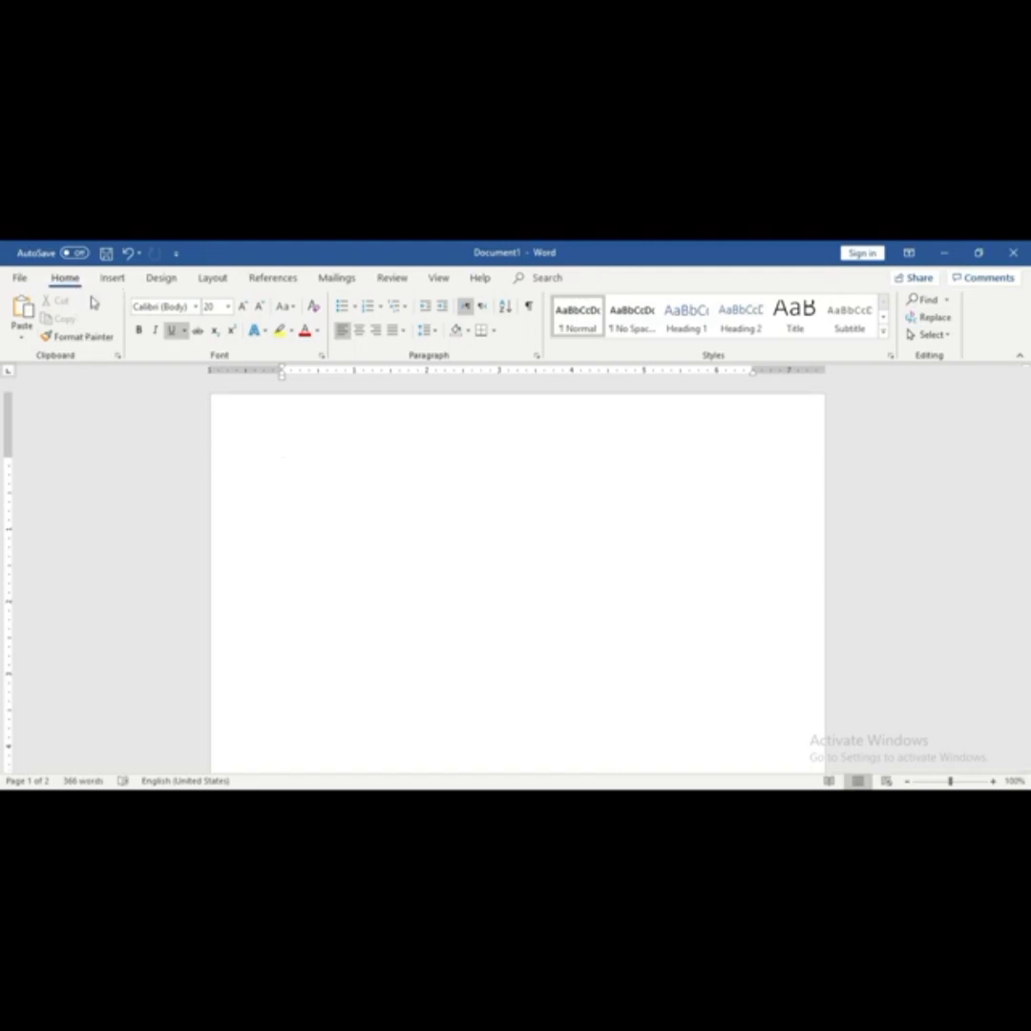
Apply the preset CONFIDENTIAL 1 diagonal watermark to the document
left_click(163, 280)
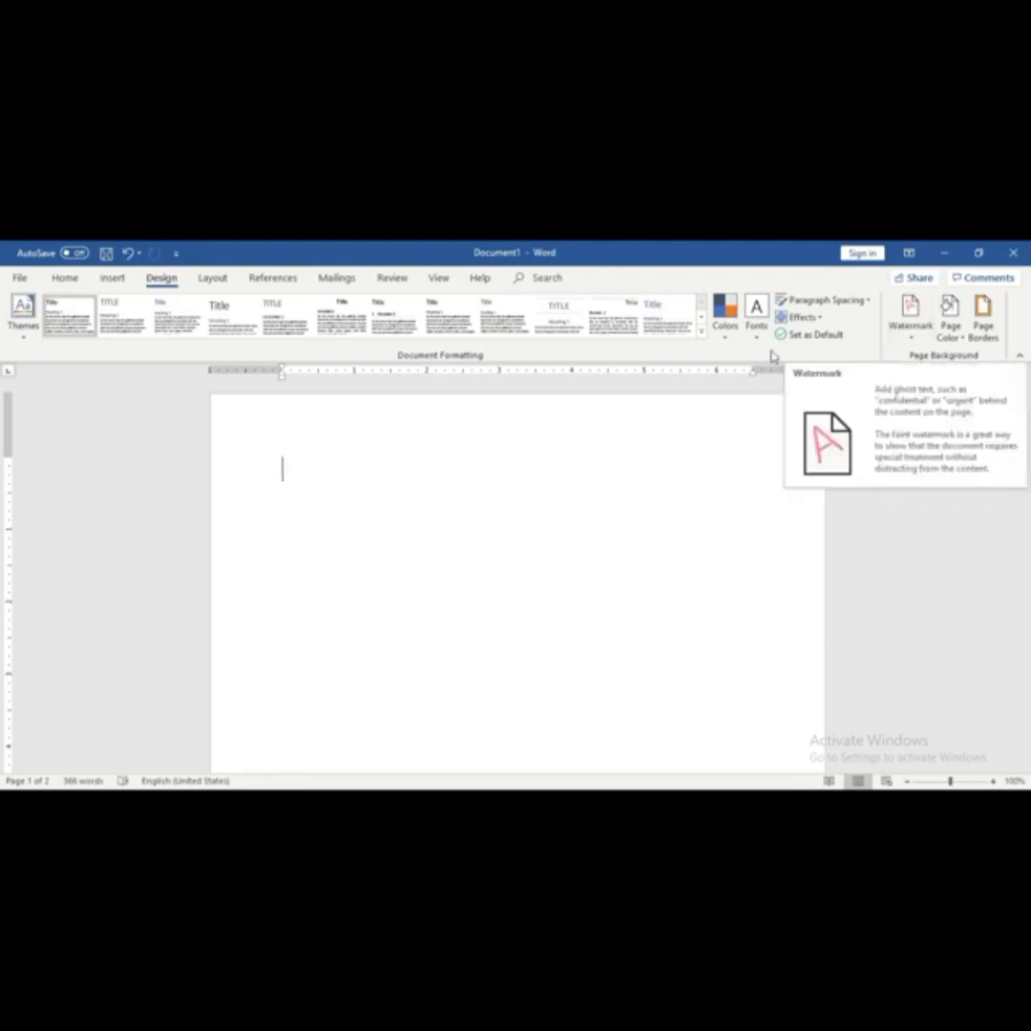
left_click(898, 321)
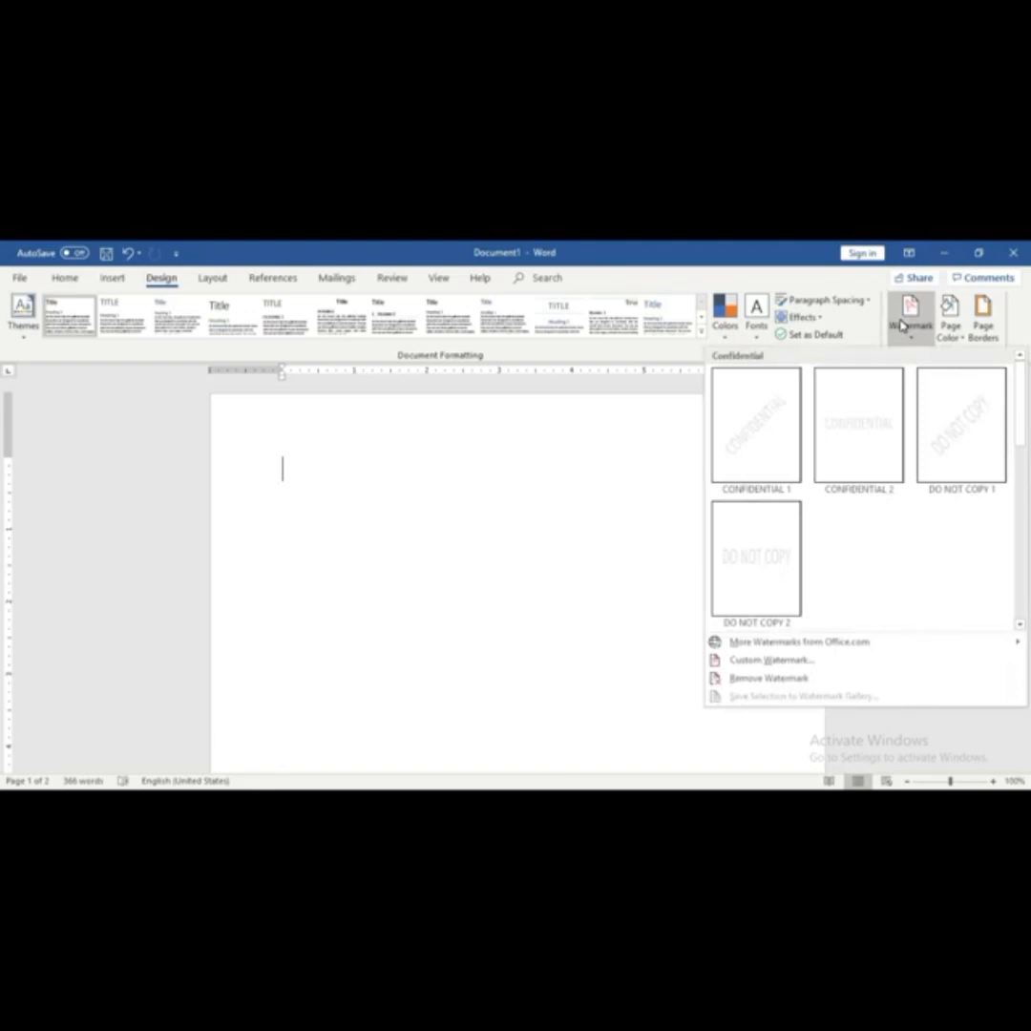
left_click(766, 432)
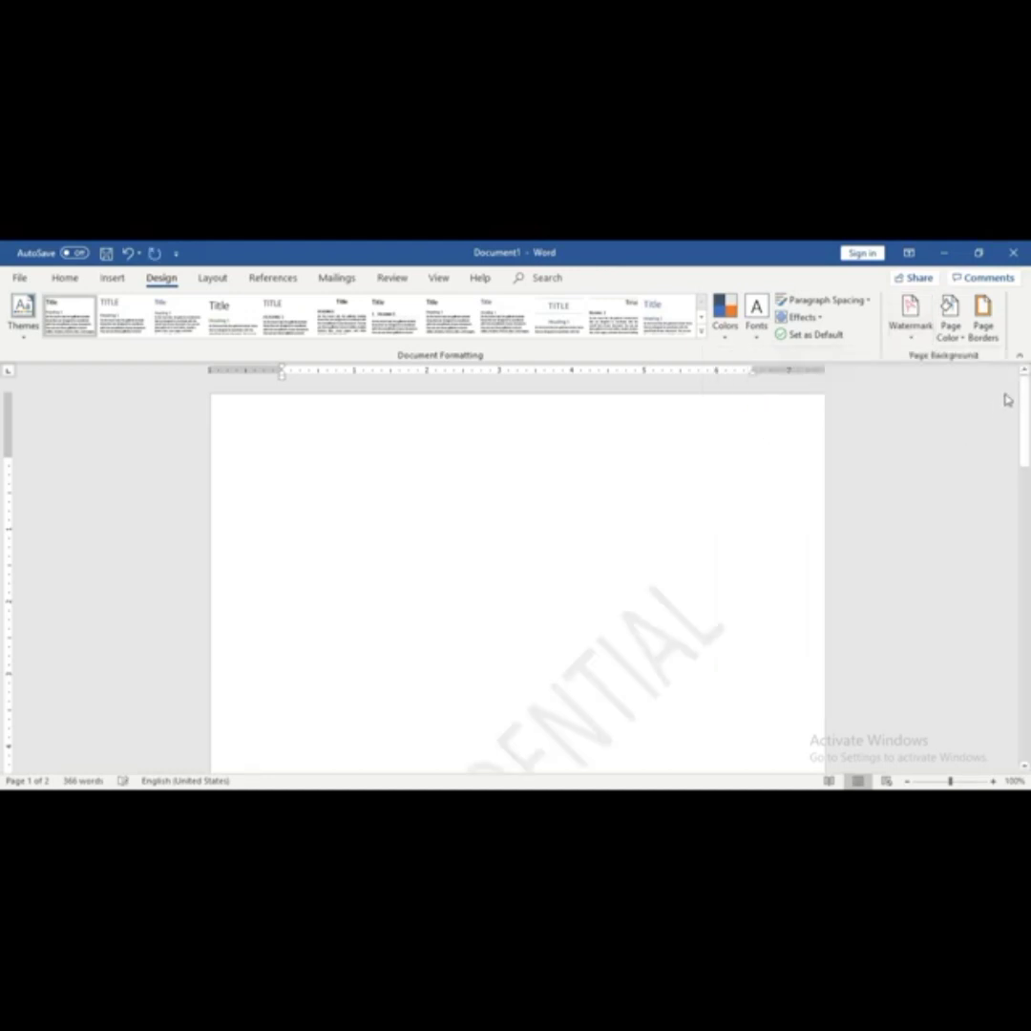
Examine the diagonal watermark on both pages, enlarging the view of the text on the second page
left_click_drag(1024, 394, 1022, 454)
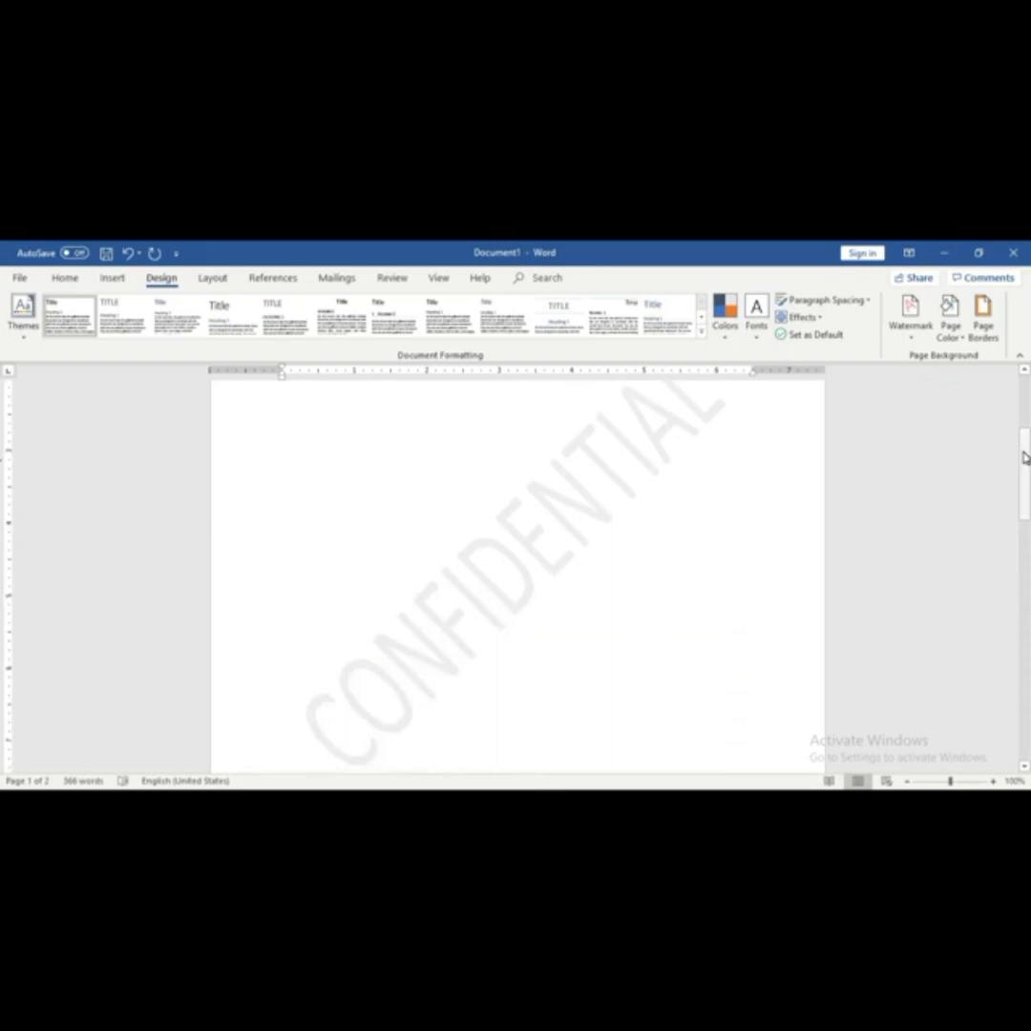
left_click_drag(1024, 457, 1024, 612)
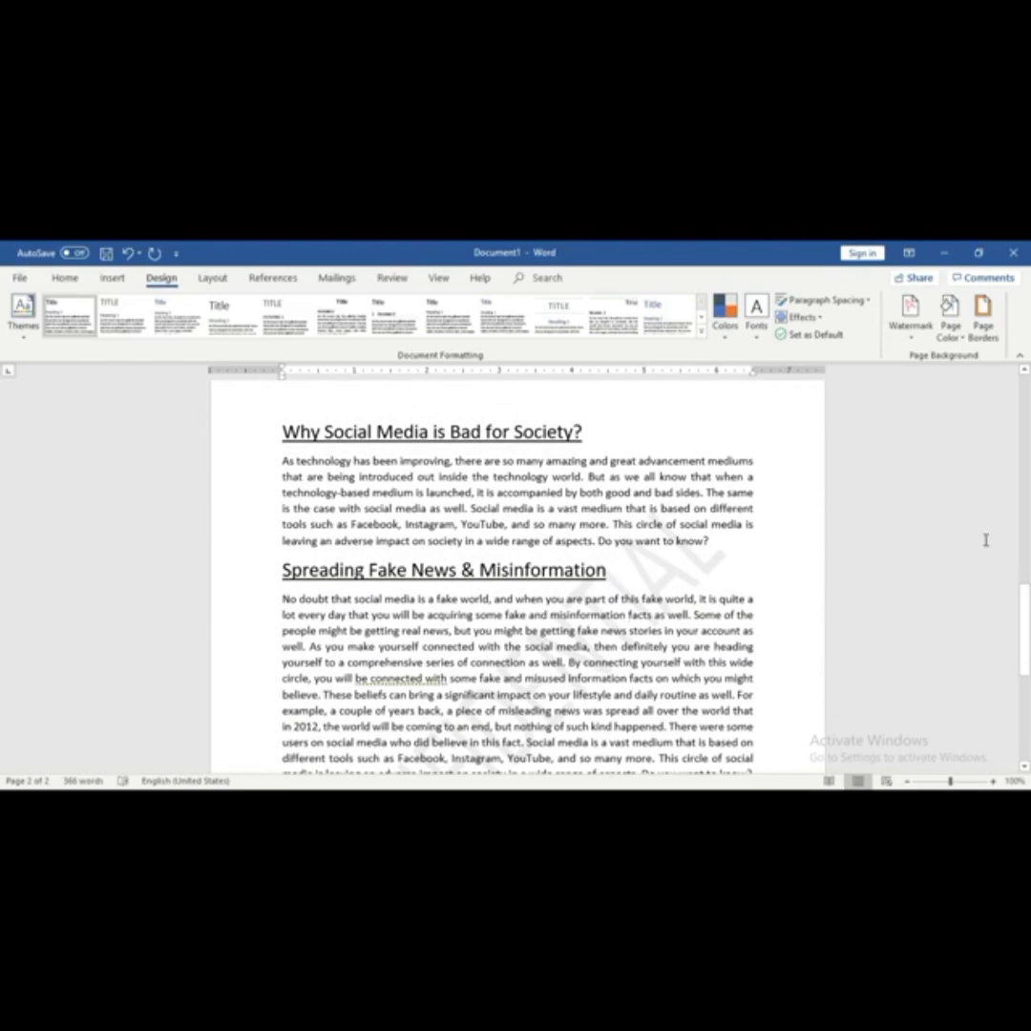
left_click_drag(1022, 596, 1022, 633)
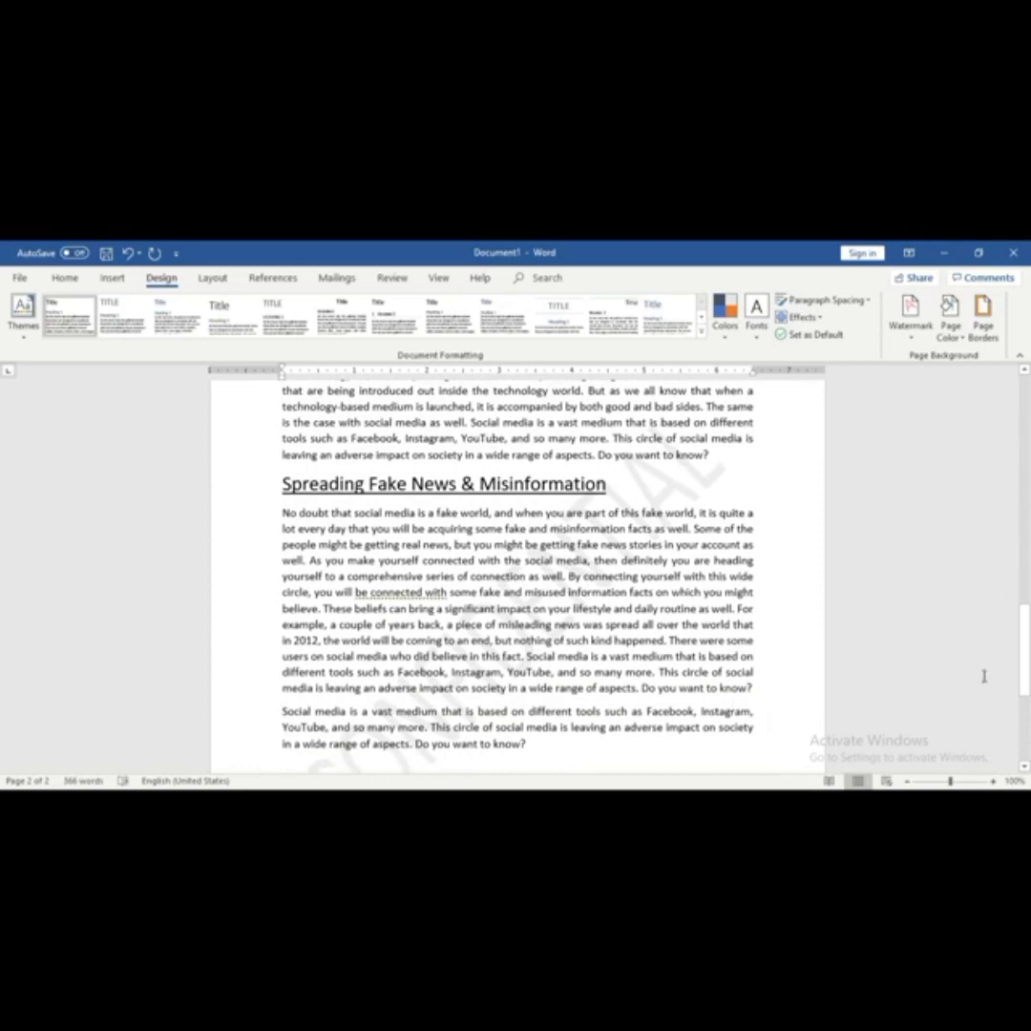
left_click(992, 782)
left_click(993, 781)
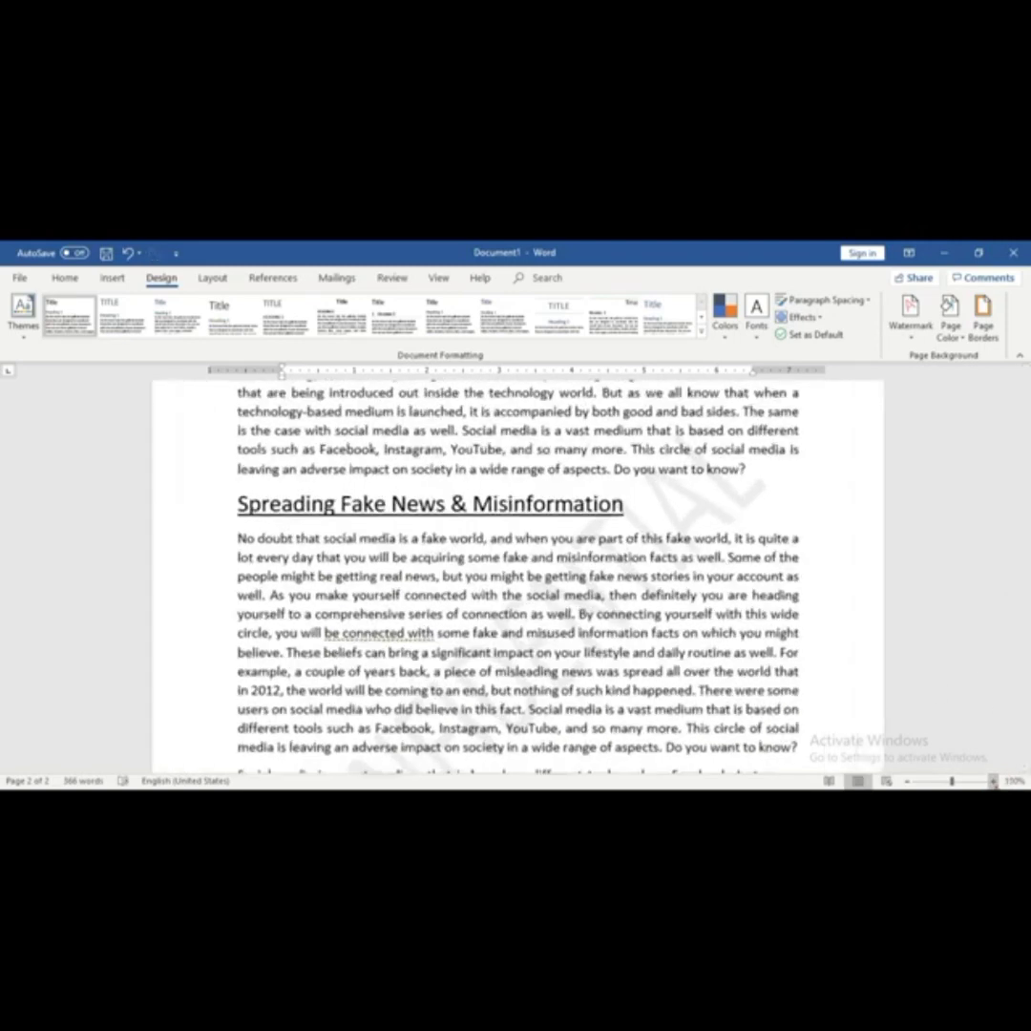
left_click(993, 782)
left_click_drag(1021, 614, 1021, 663)
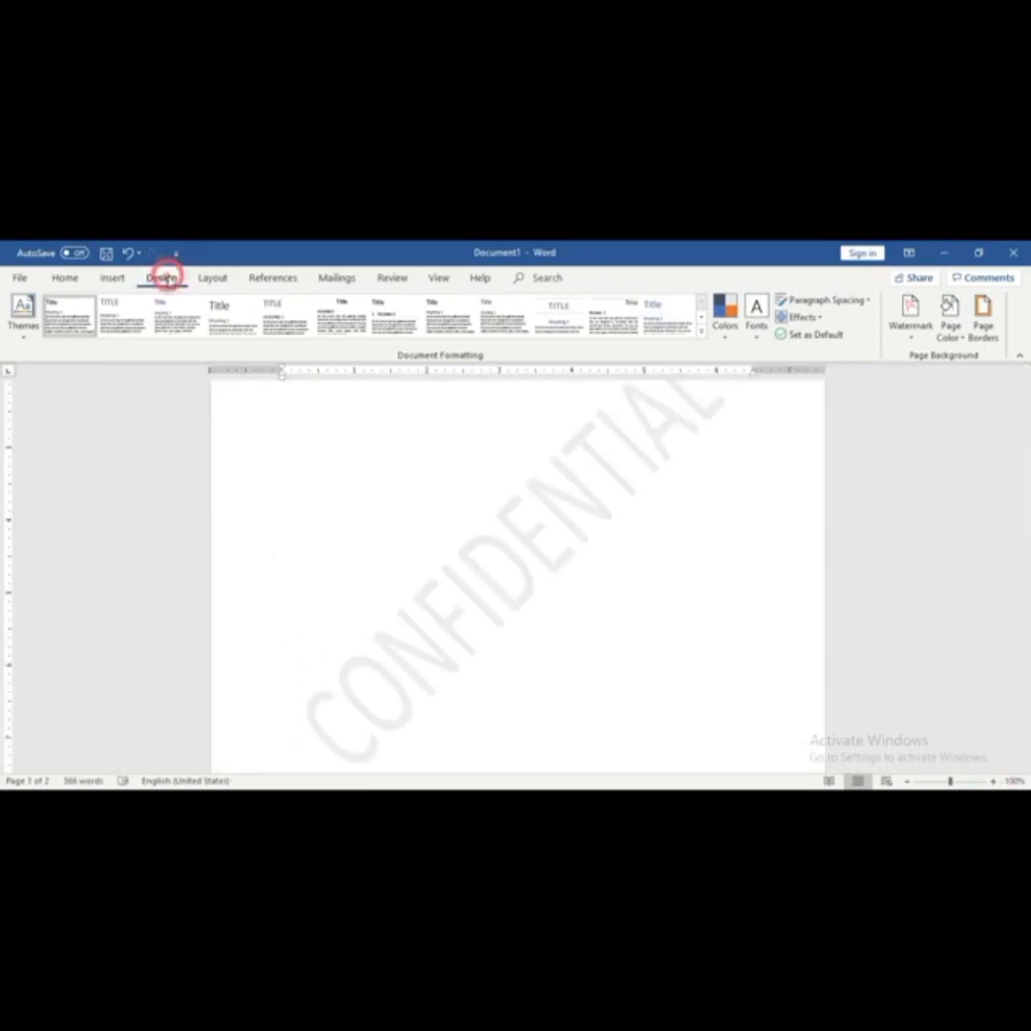
Replace the watermark with the preset CONFIDENTIAL 2, and replace that one with DO NOT COPY 1
left_click(902, 325)
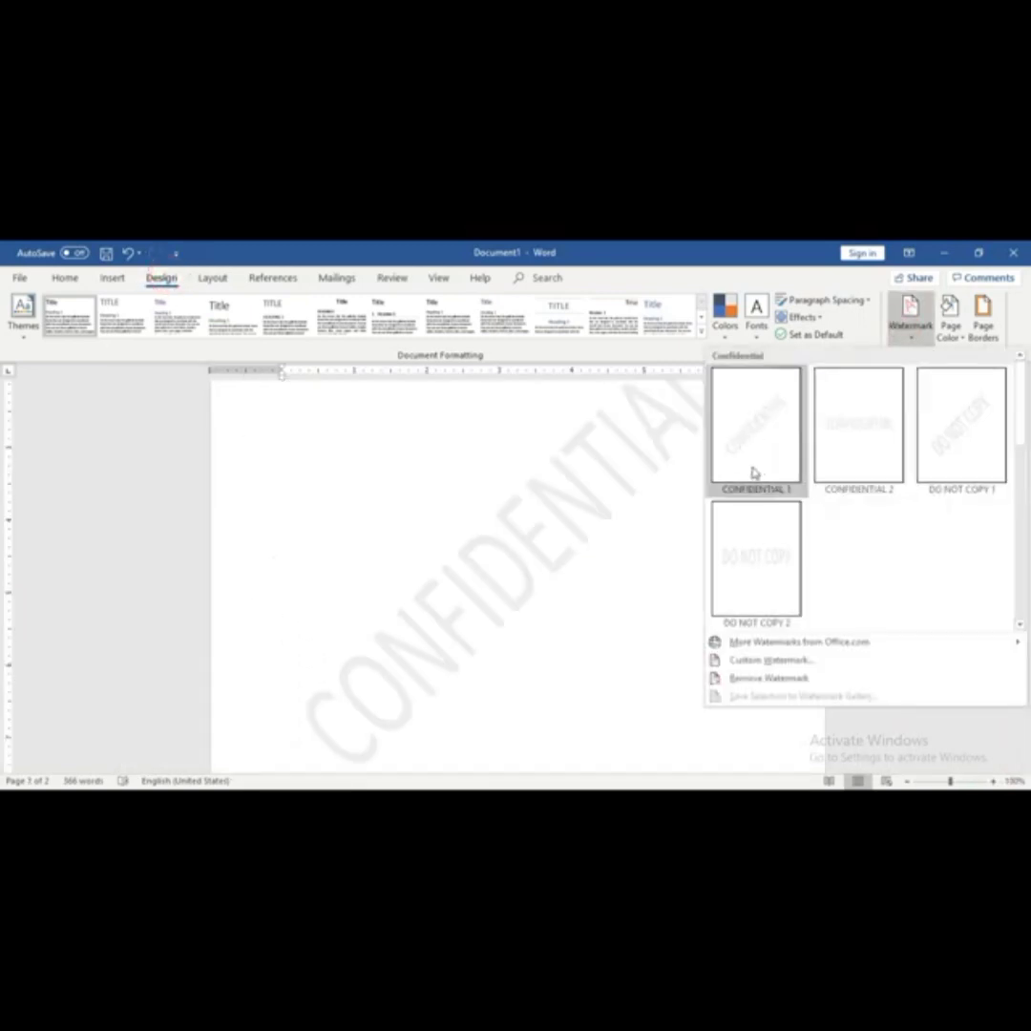
left_click(855, 442)
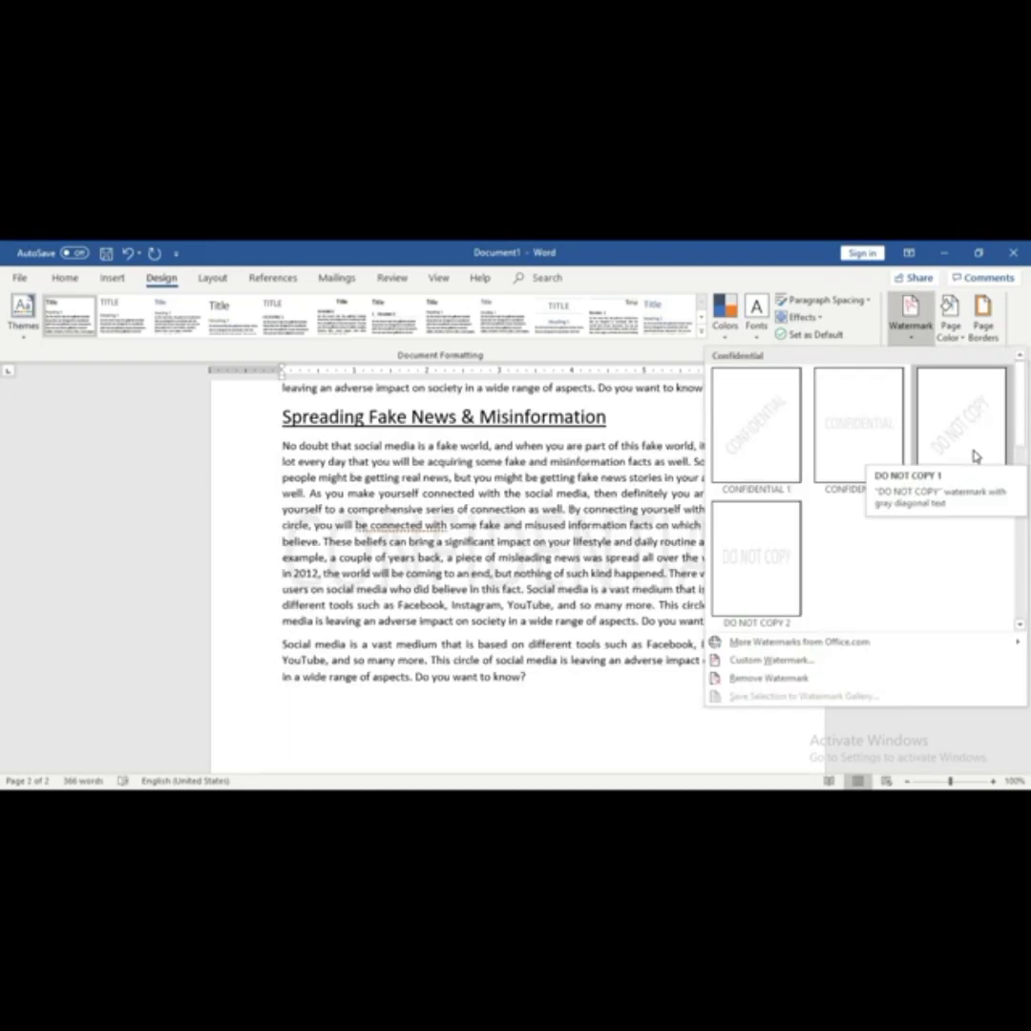
left_click(974, 456)
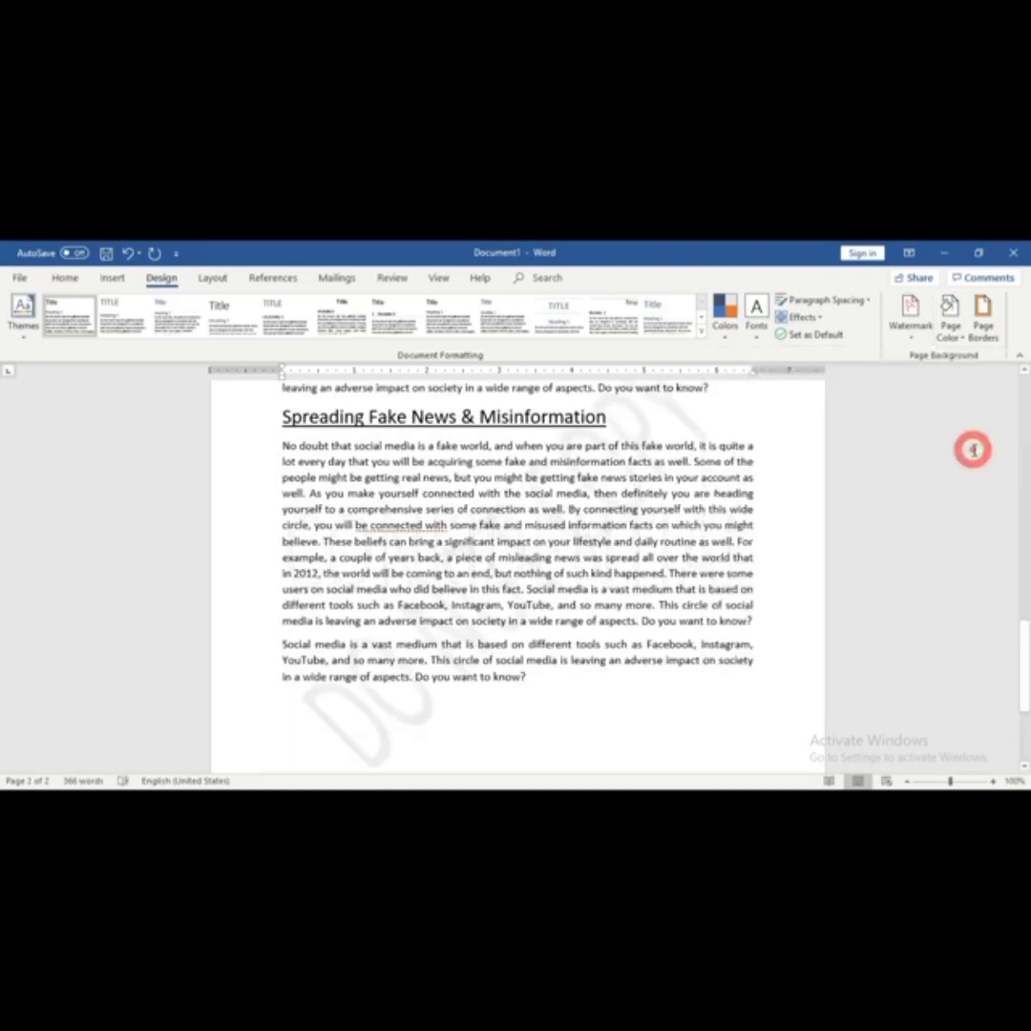
left_click_drag(1024, 632, 998, 649)
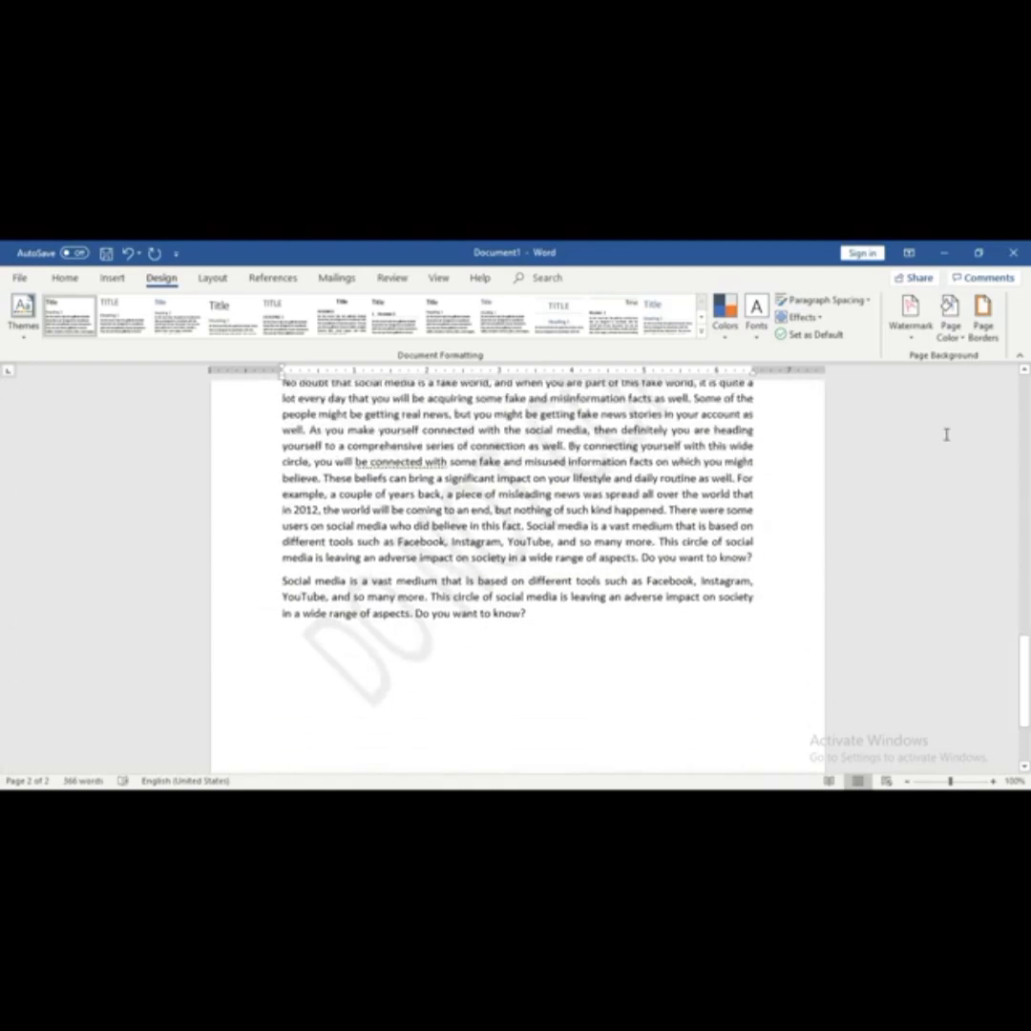
Change the watermark to the preset DO NOT COPY 2 with horizontal text and check it on the first page
left_click(909, 314)
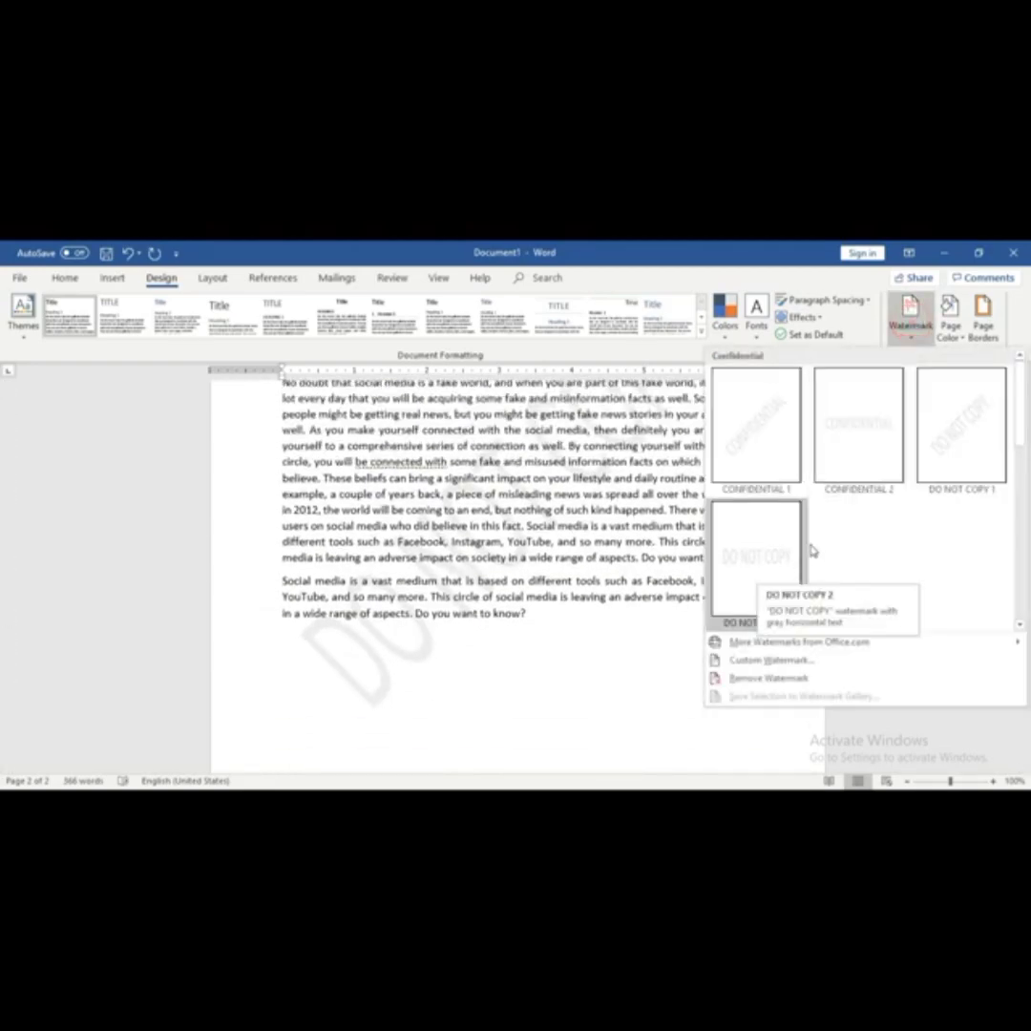
left_click(753, 556)
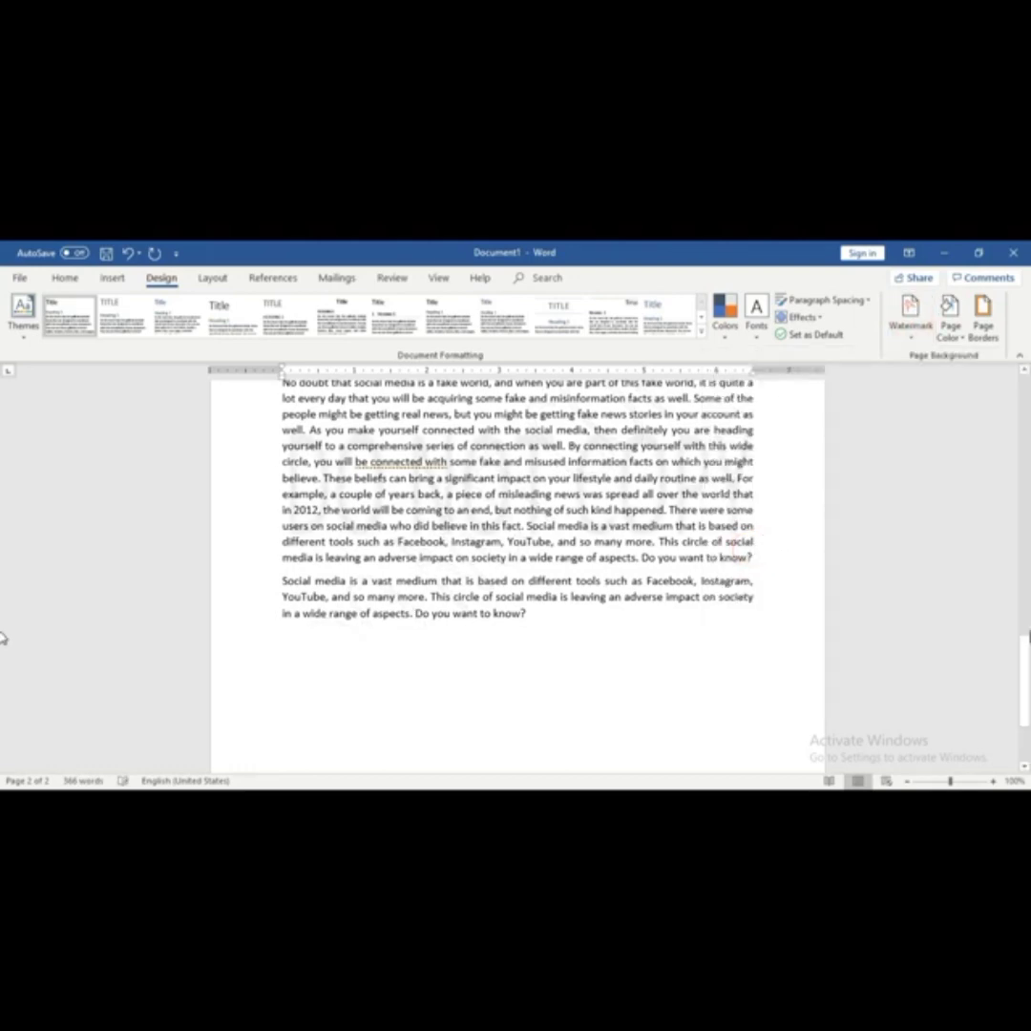
left_click_drag(1023, 667, 1004, 431)
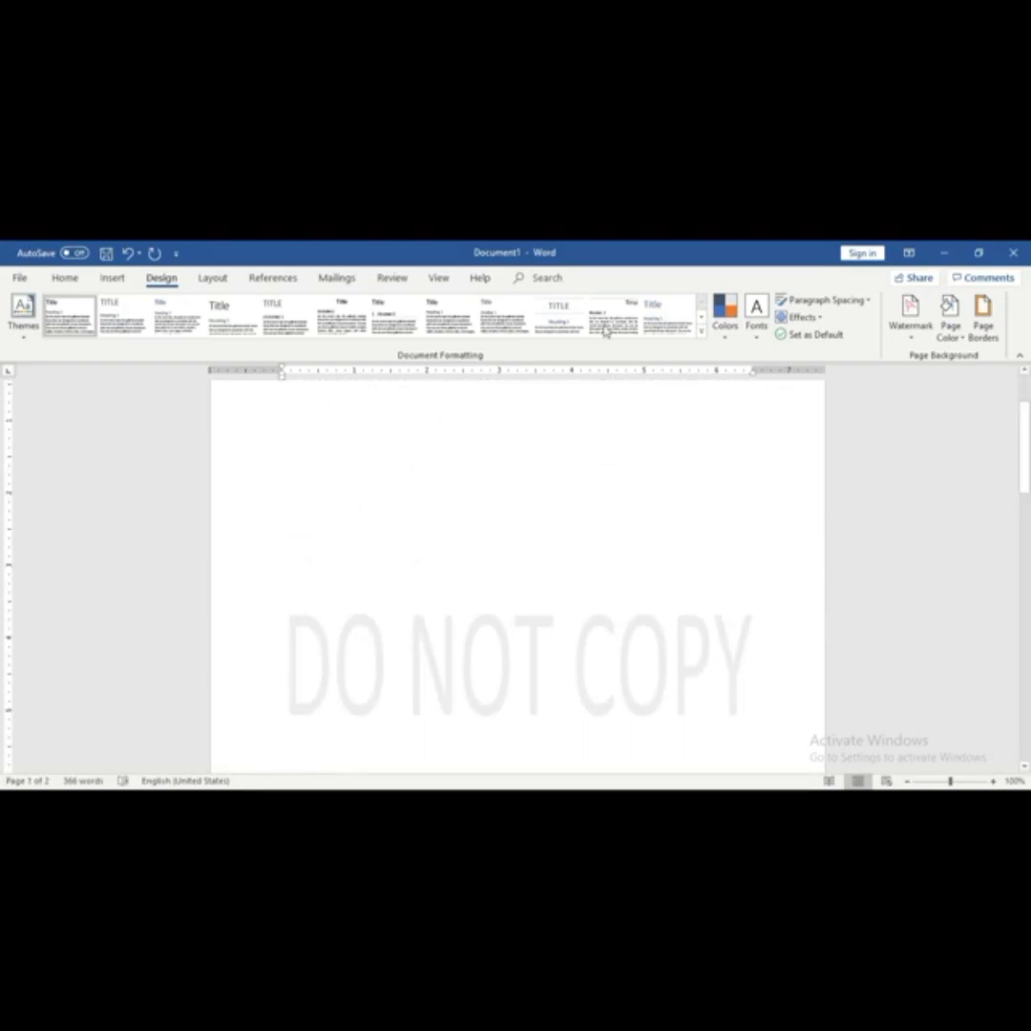
Open the custom watermark settings for the DO NOT COPY watermark and move the dialog away from the page text
left_click(928, 325)
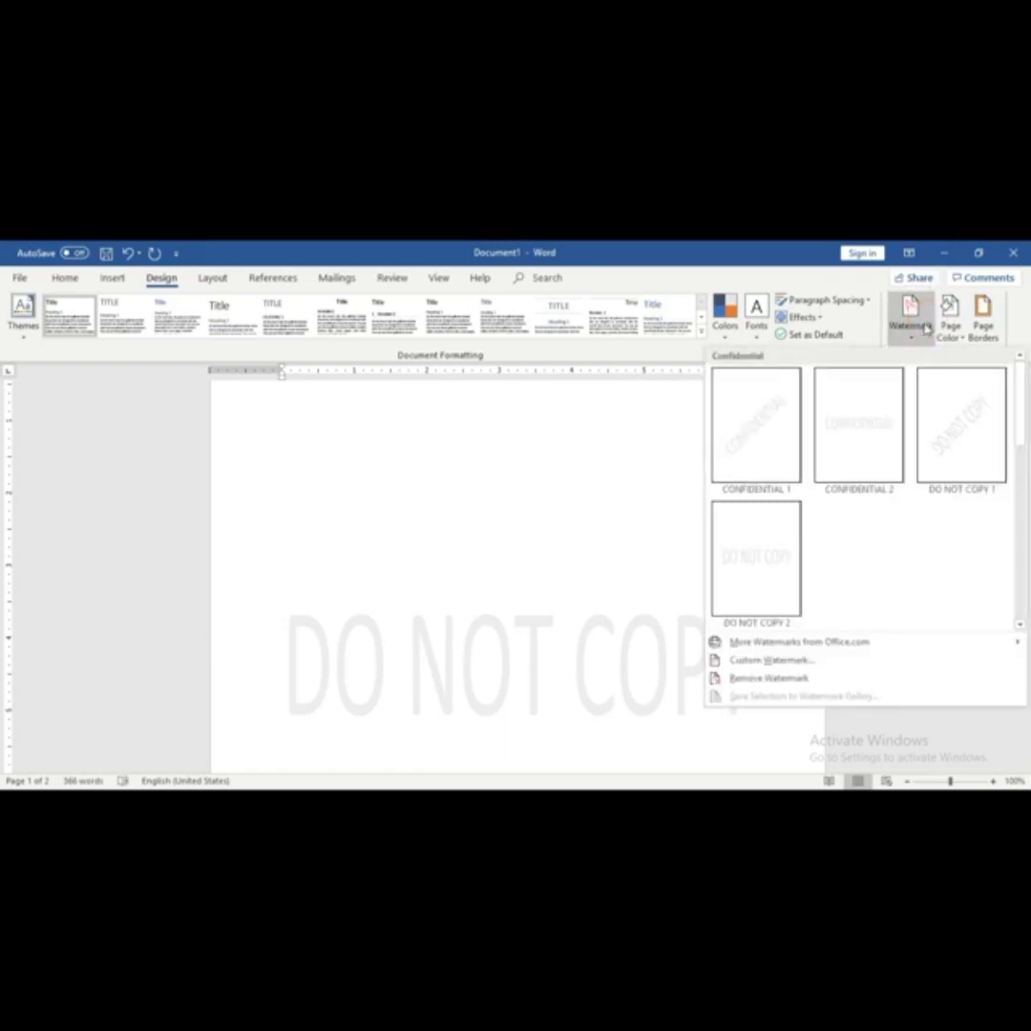
left_click(770, 667)
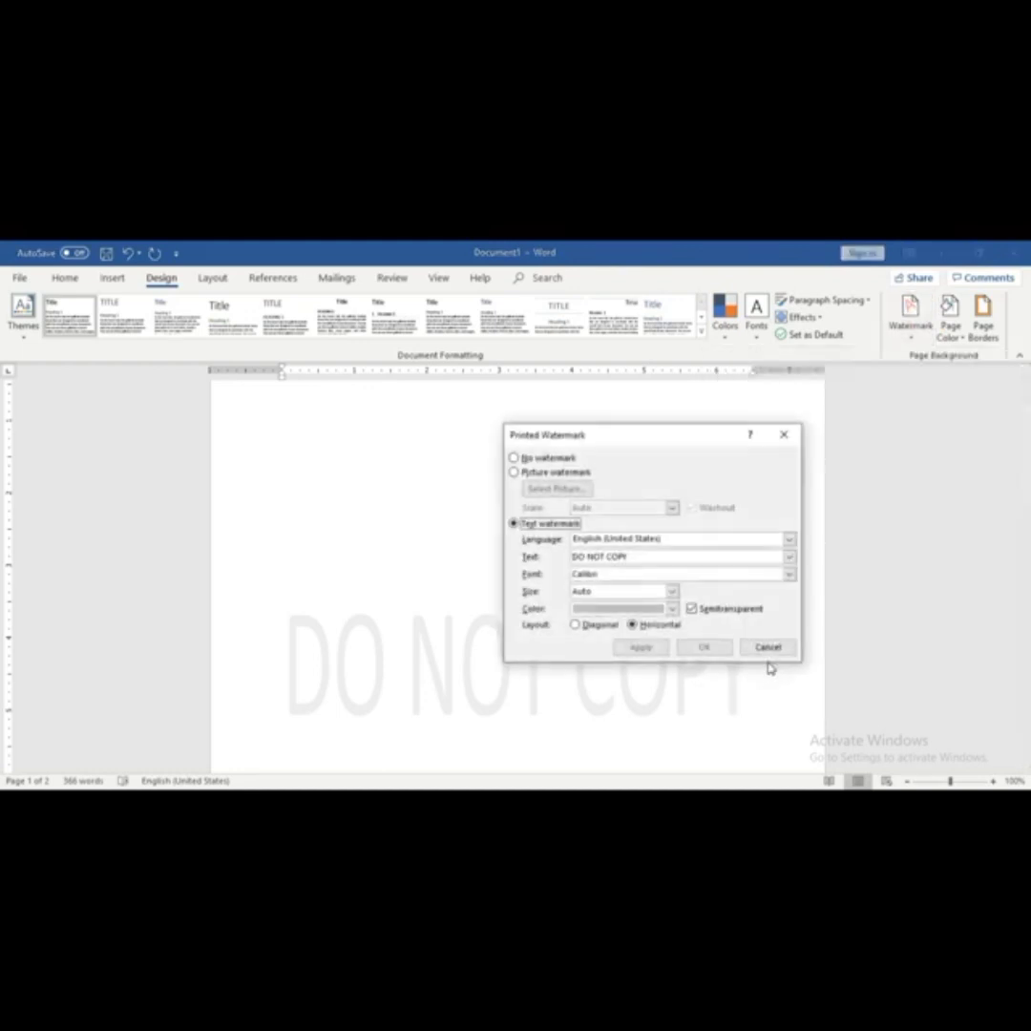
mouse_move(564, 436)
left_mouse_down()
mouse_move(491, 439)
mouse_move(566, 432)
left_mouse_up()
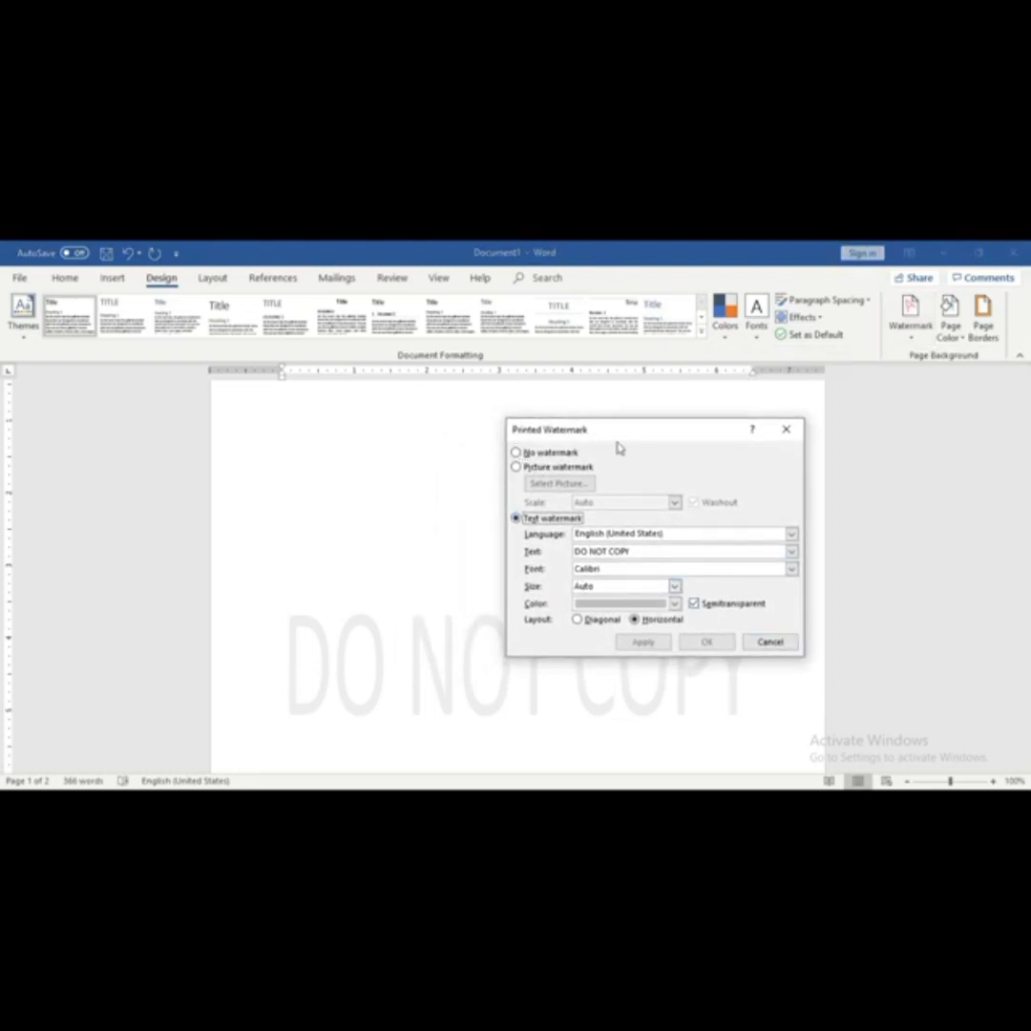
left_click_drag(622, 434, 725, 412)
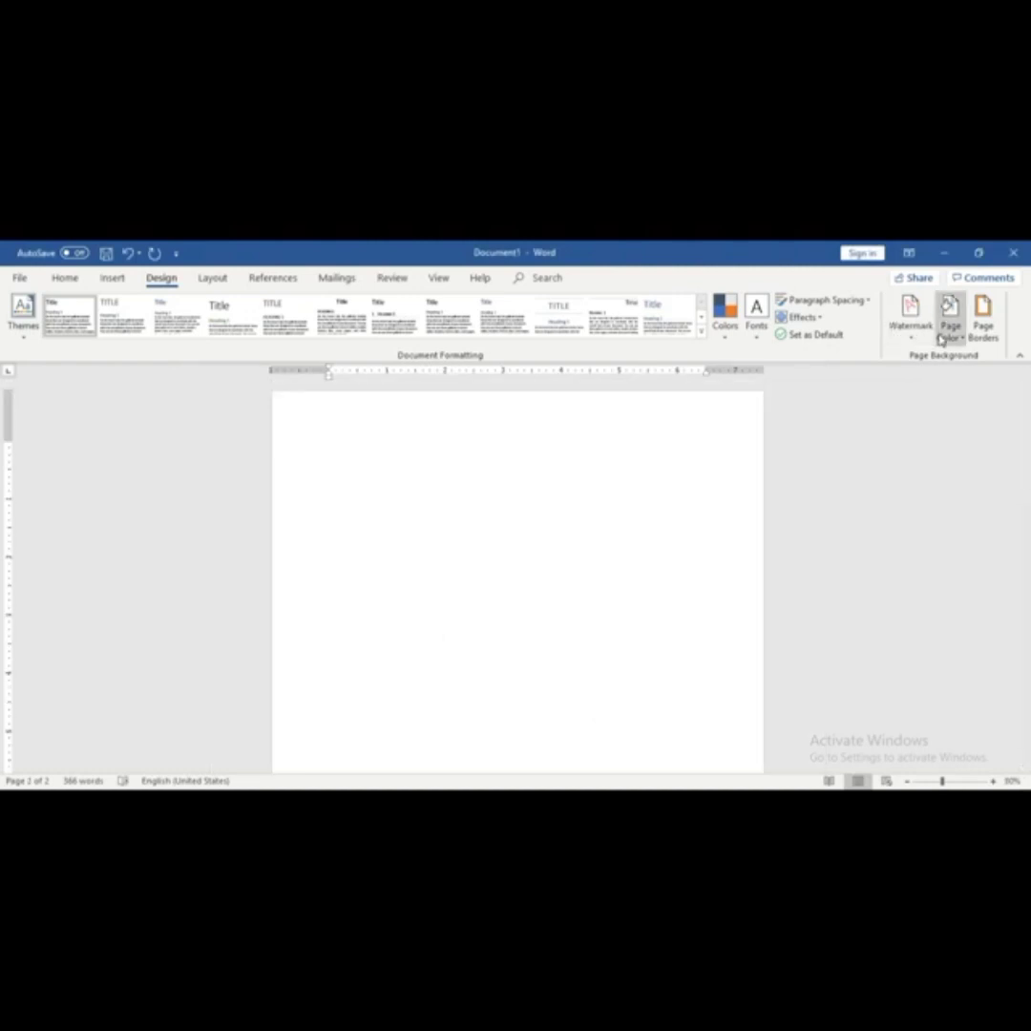
Open the custom watermark settings and set the watermark type to Picture watermark
left_click(912, 320)
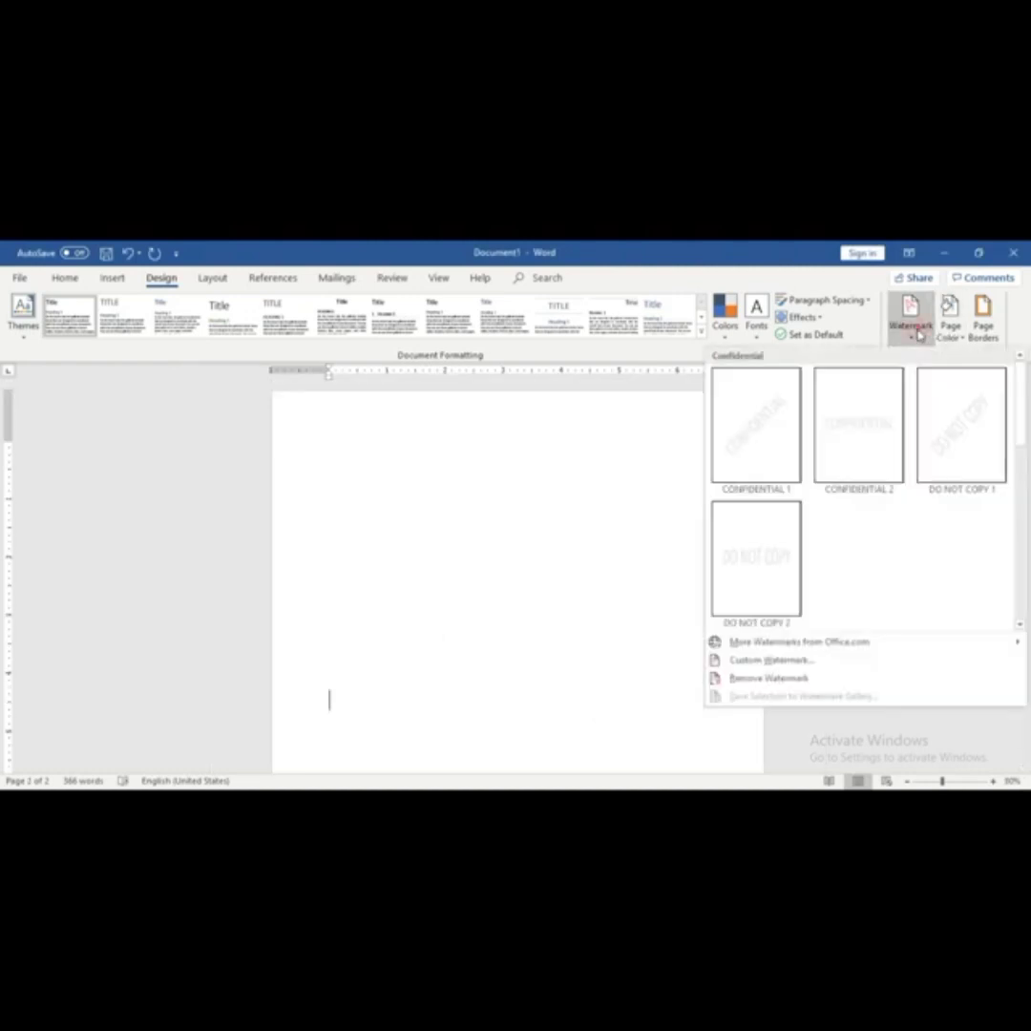
left_click(798, 660)
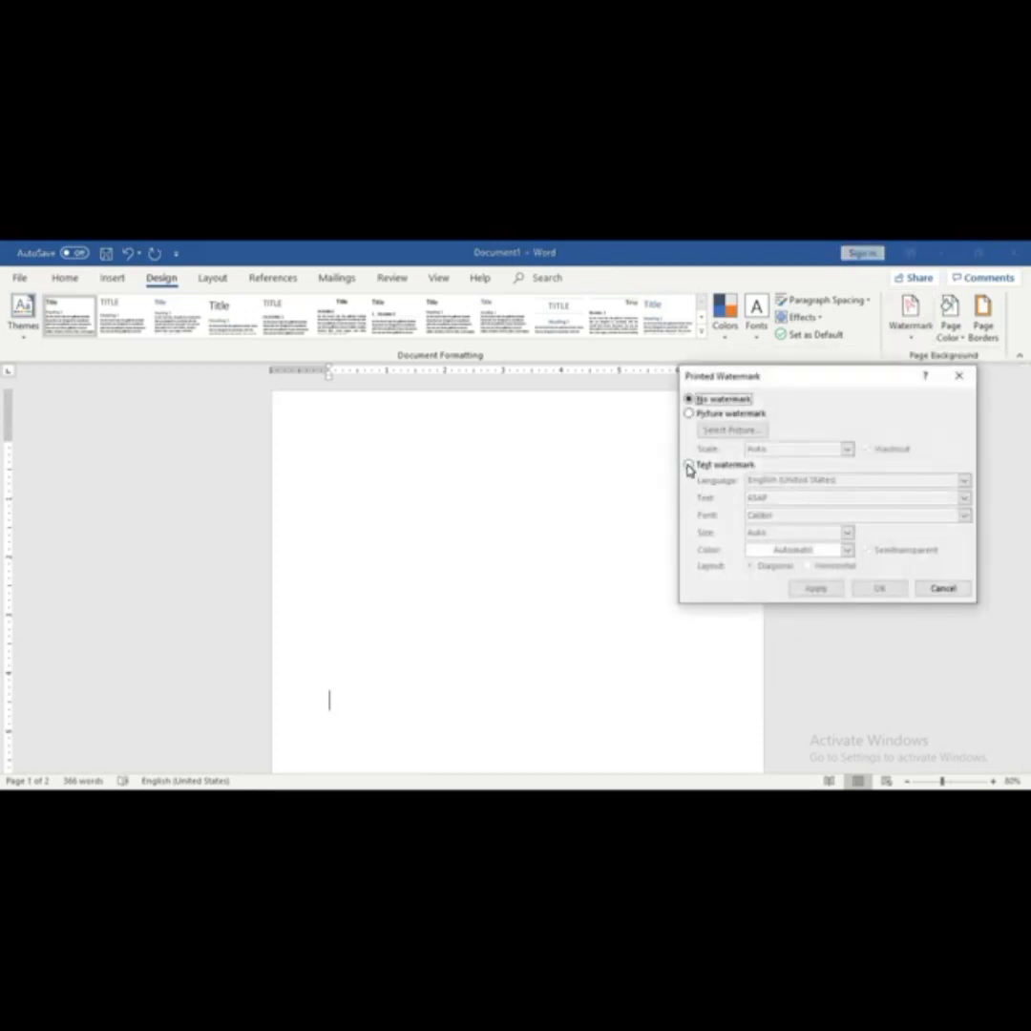
left_click(689, 466)
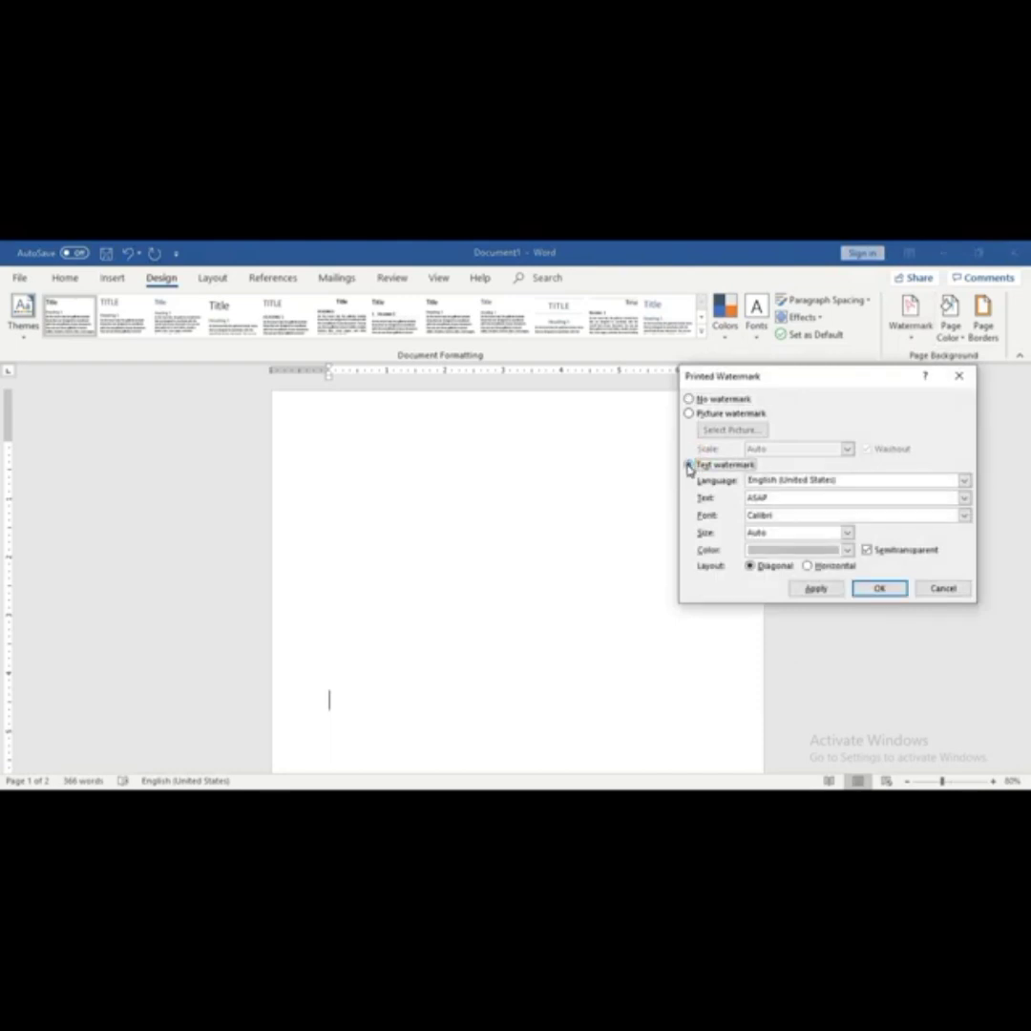
left_click(689, 416)
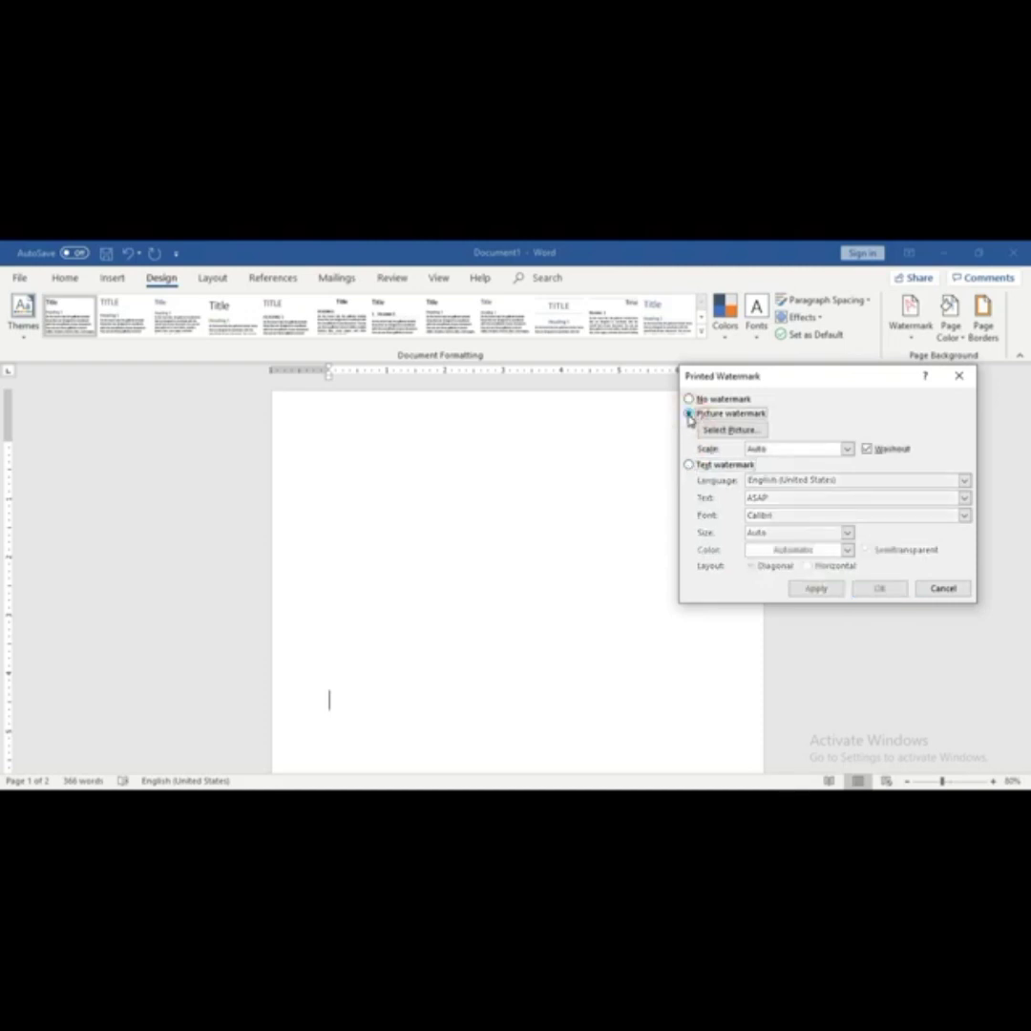
Choose the picture file ButterflyEmoji1 from the Images folder on the Desktop as the watermark picture
left_click(755, 431)
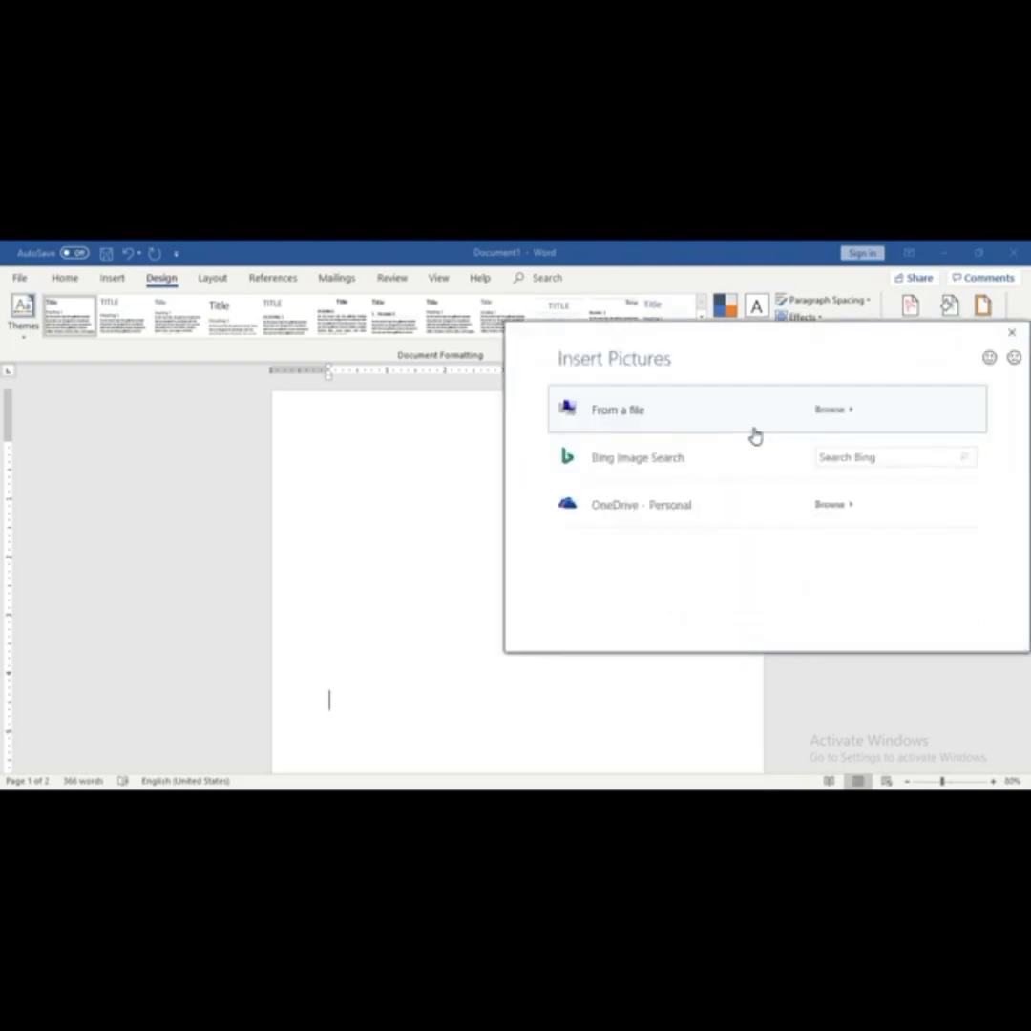
left_click(644, 420)
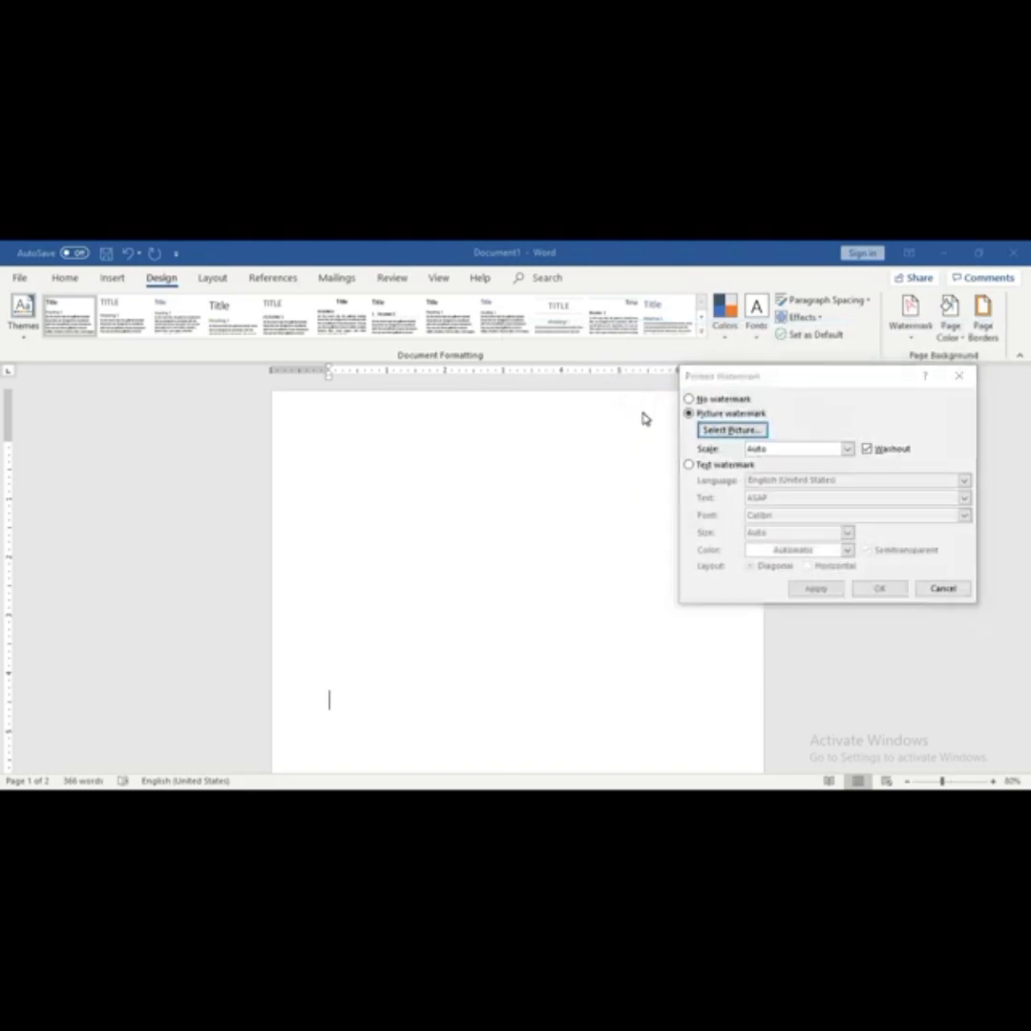
left_click_drag(657, 400, 543, 386)
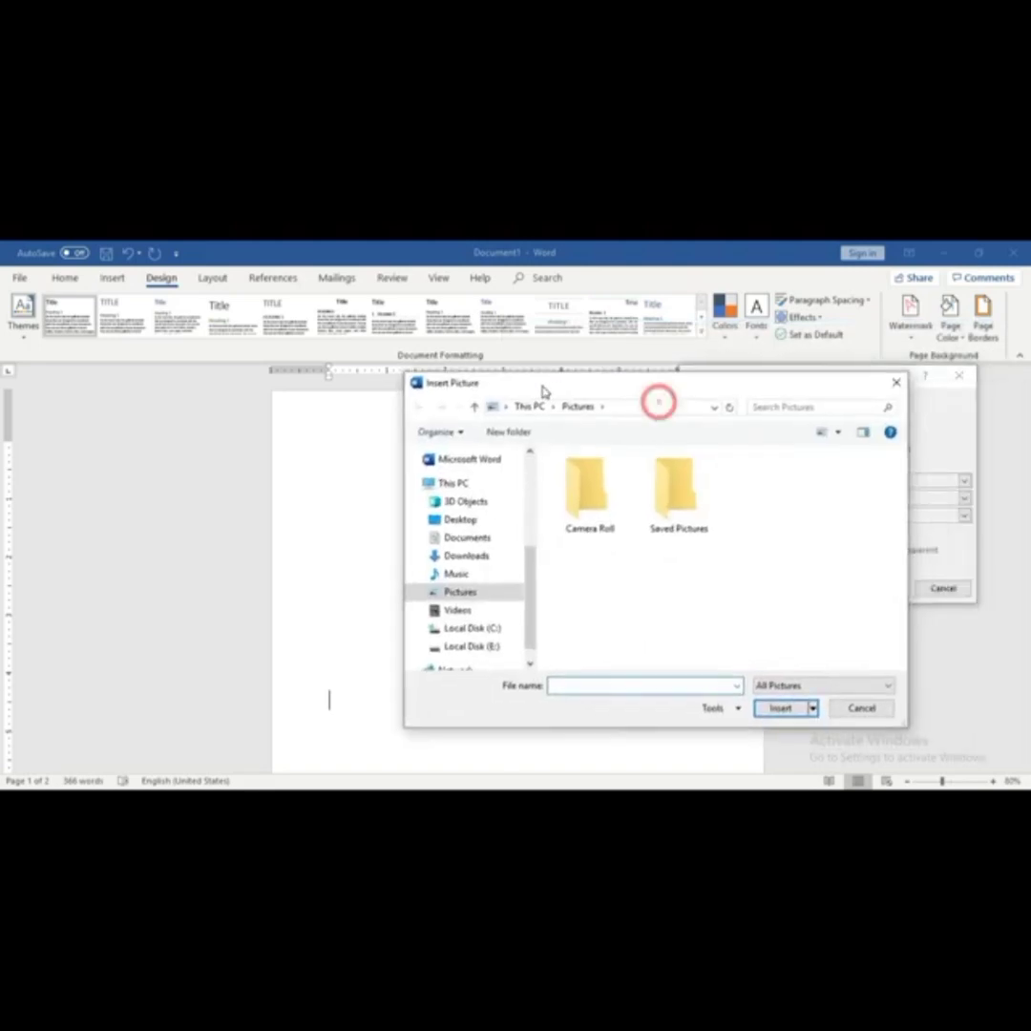
left_click_drag(528, 565, 531, 469)
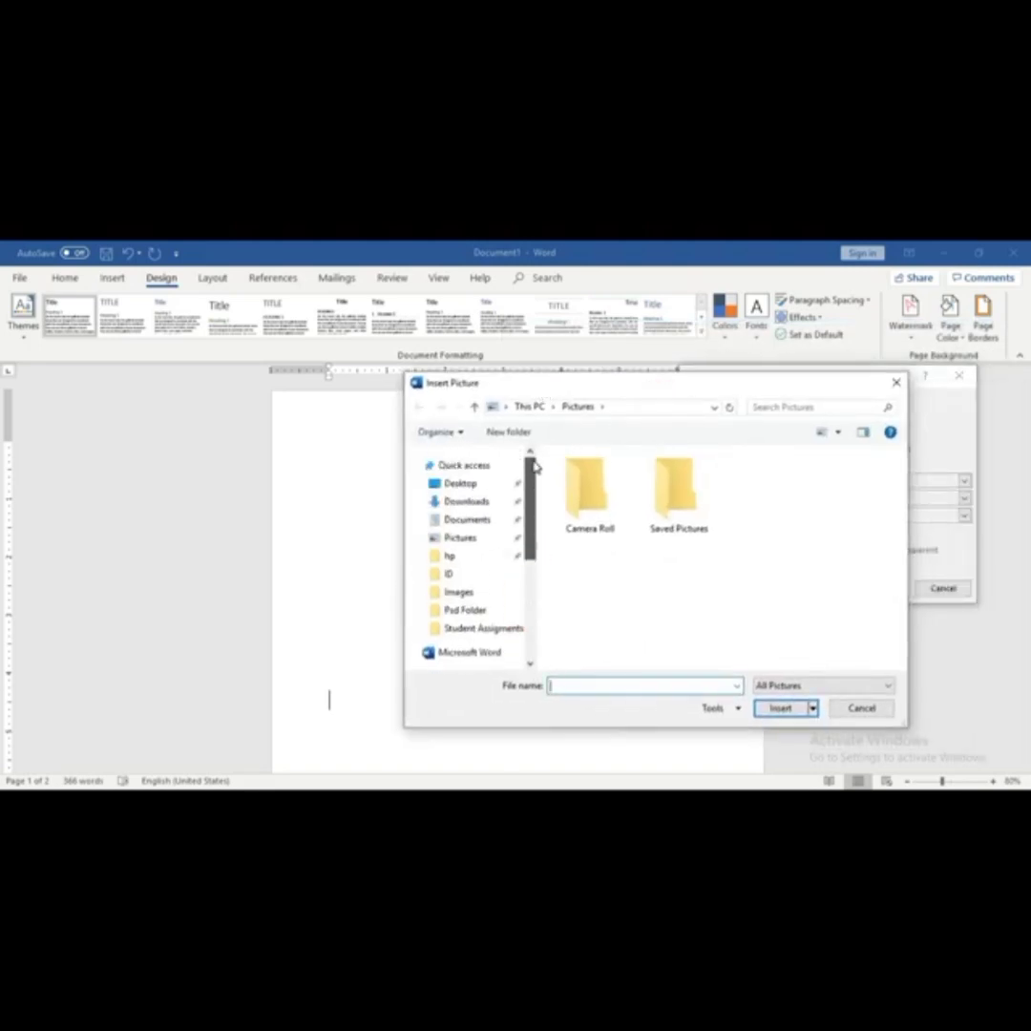
left_click(463, 484)
double_click(601, 528)
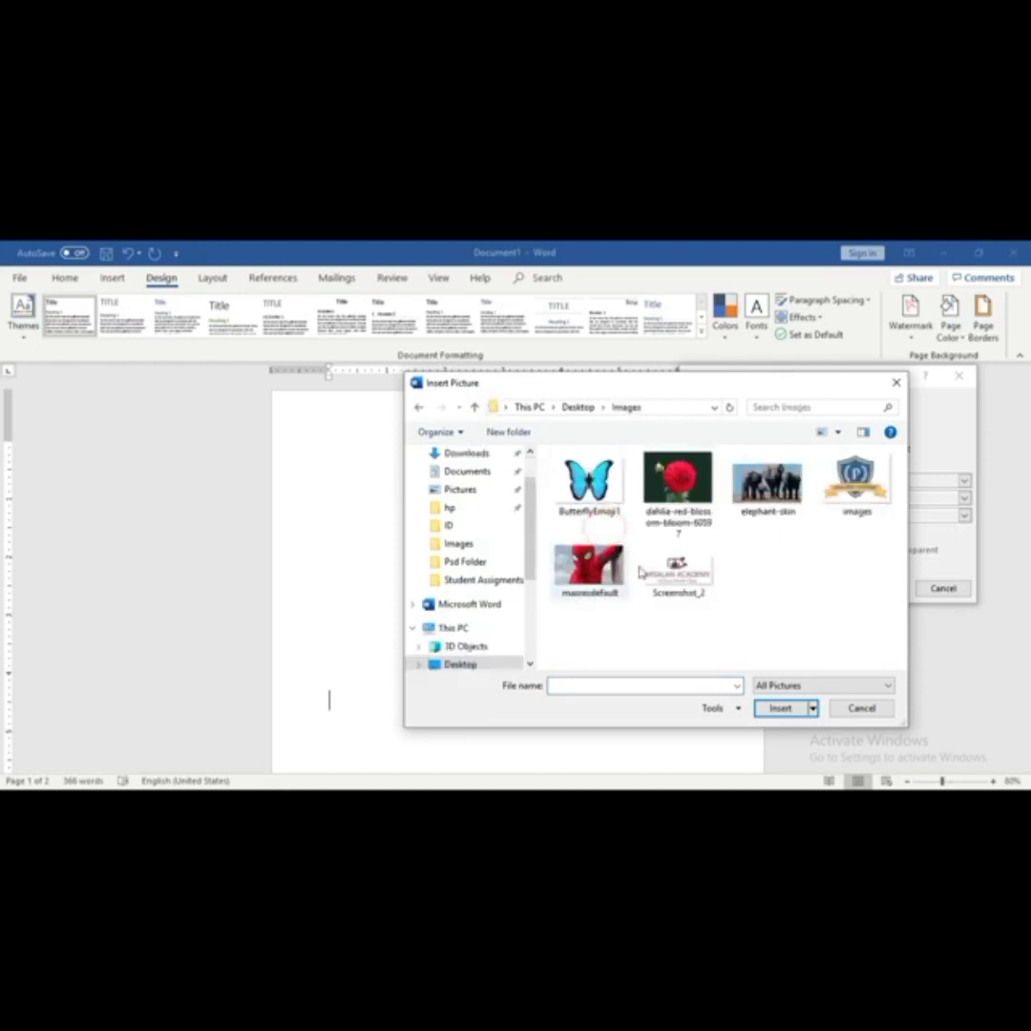
left_click(588, 482)
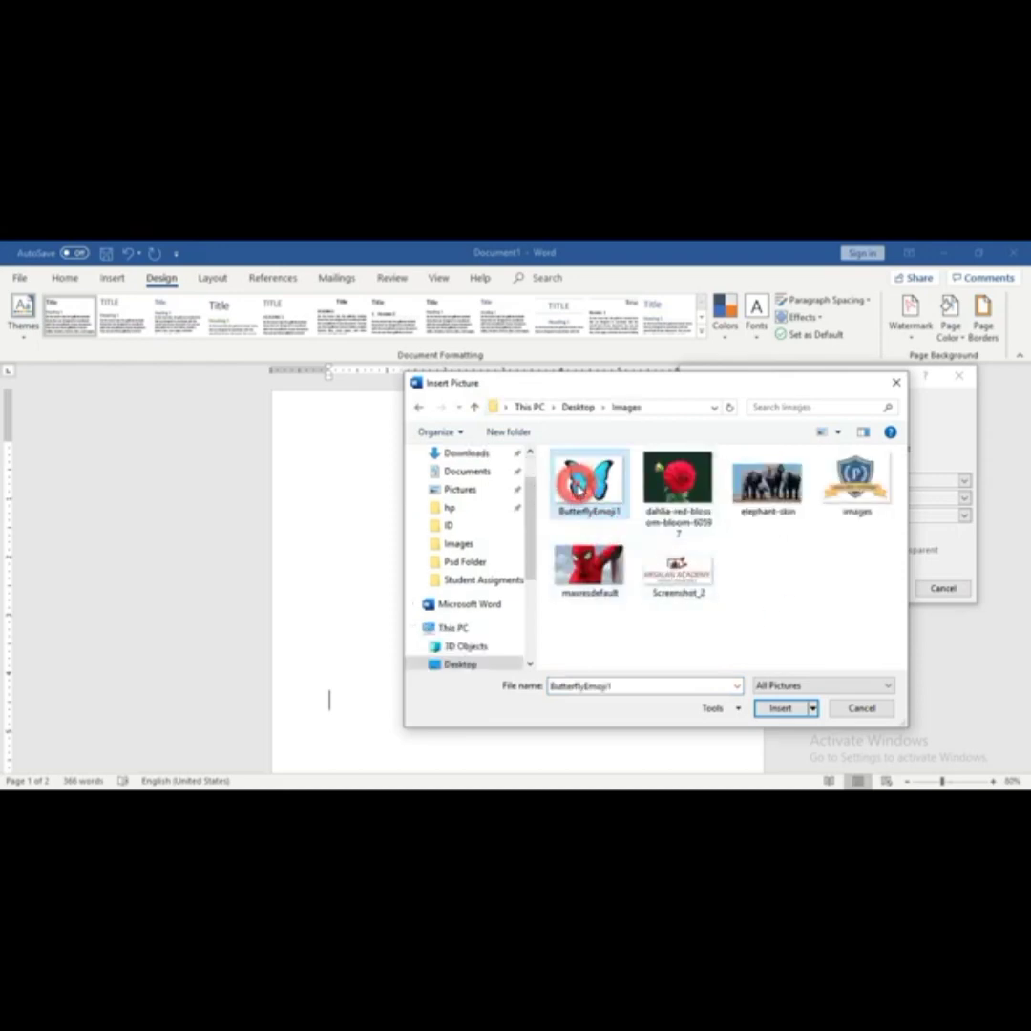
left_click(790, 707)
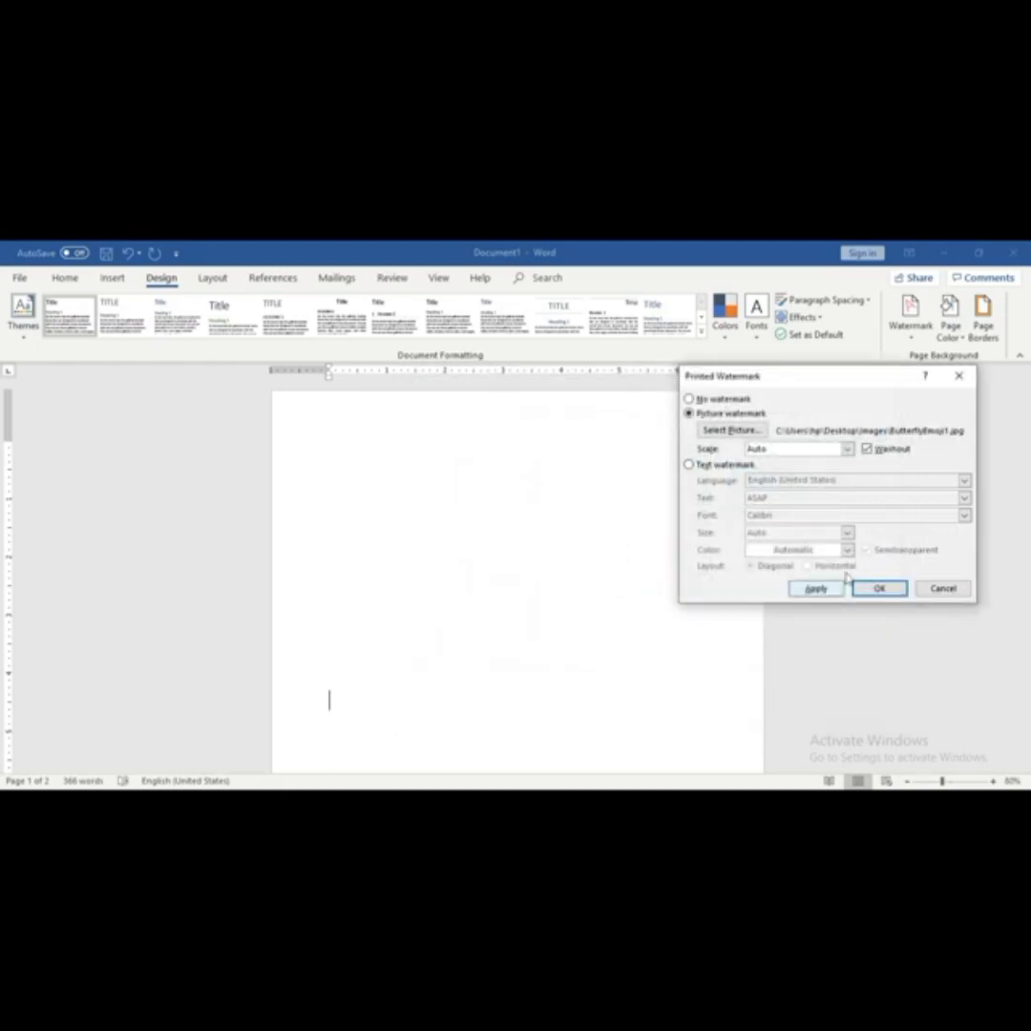
Apply the butterfly picture watermark with Auto scale and Washout, and check it on both pages
left_click(876, 588)
left_click(709, 545)
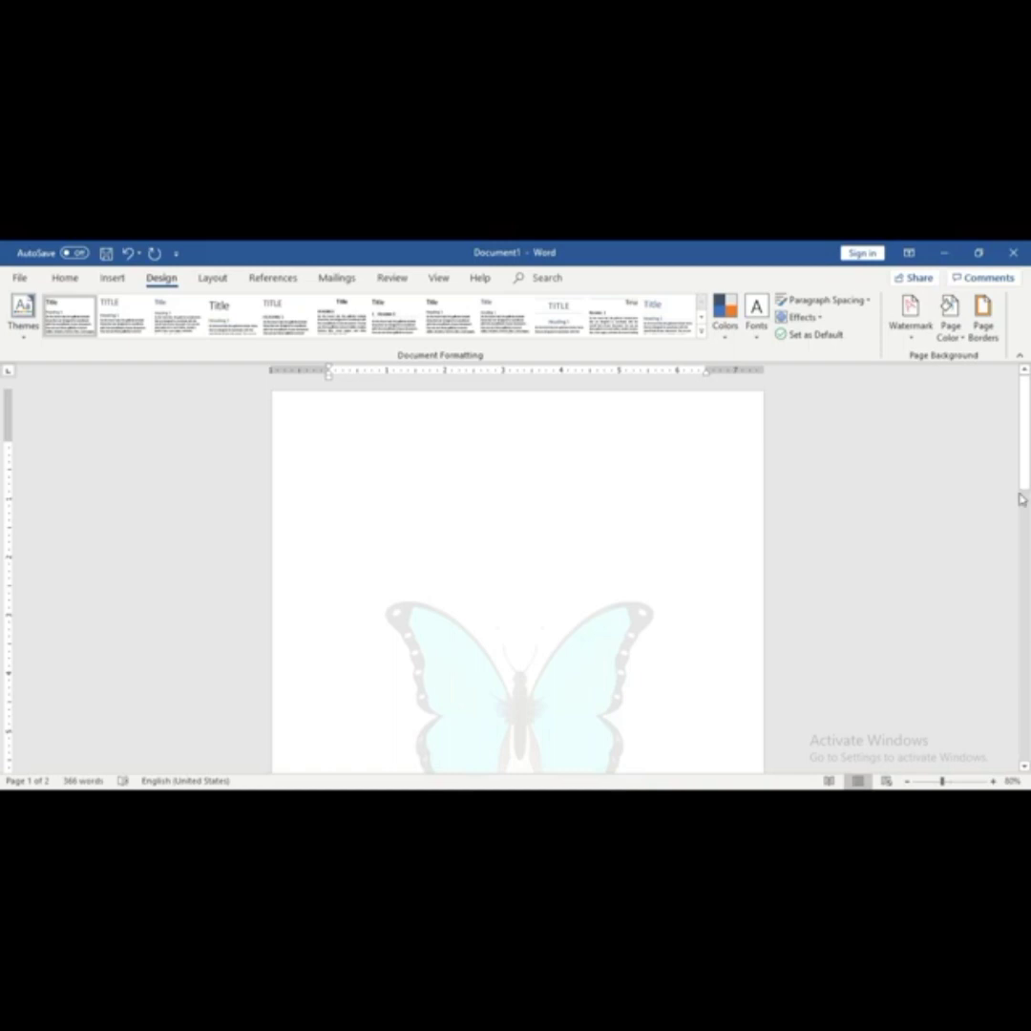
left_click_drag(1026, 415, 1011, 640)
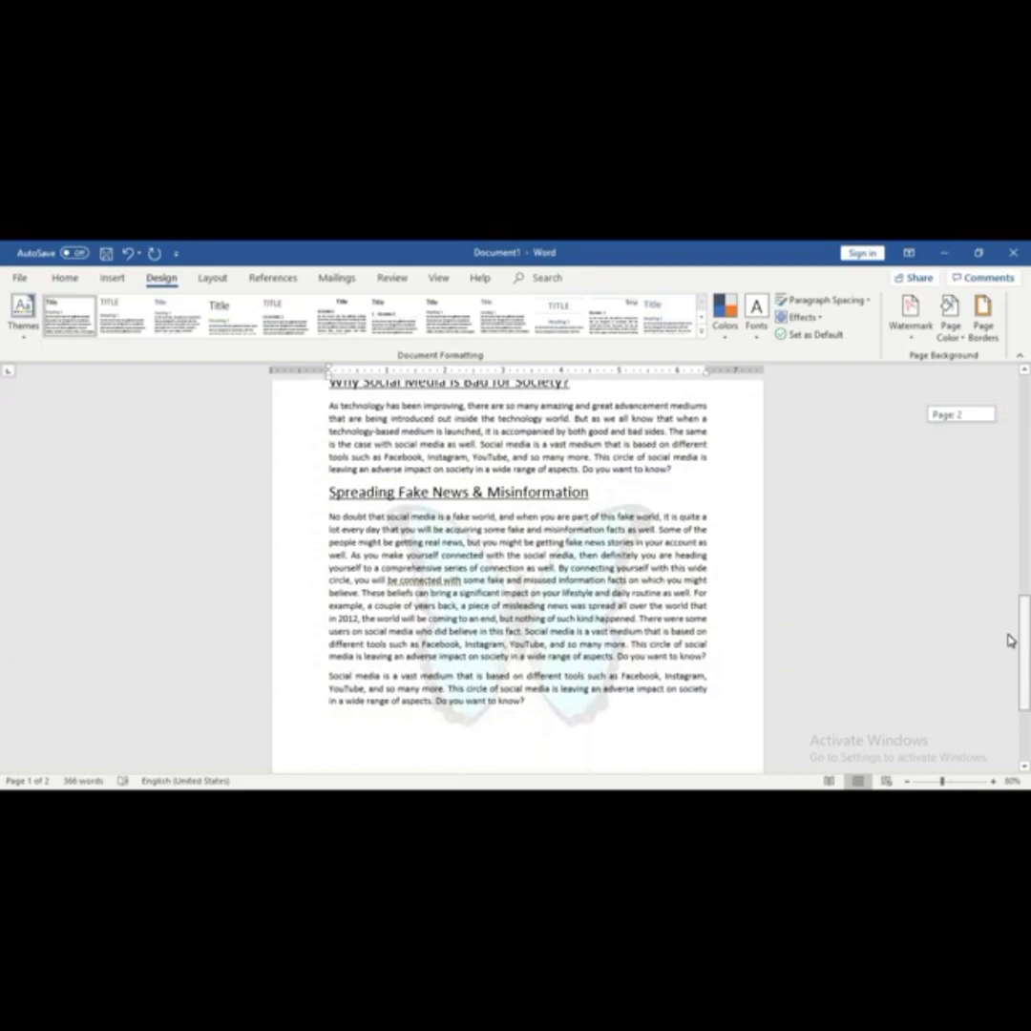
left_click_drag(1012, 641, 1024, 421)
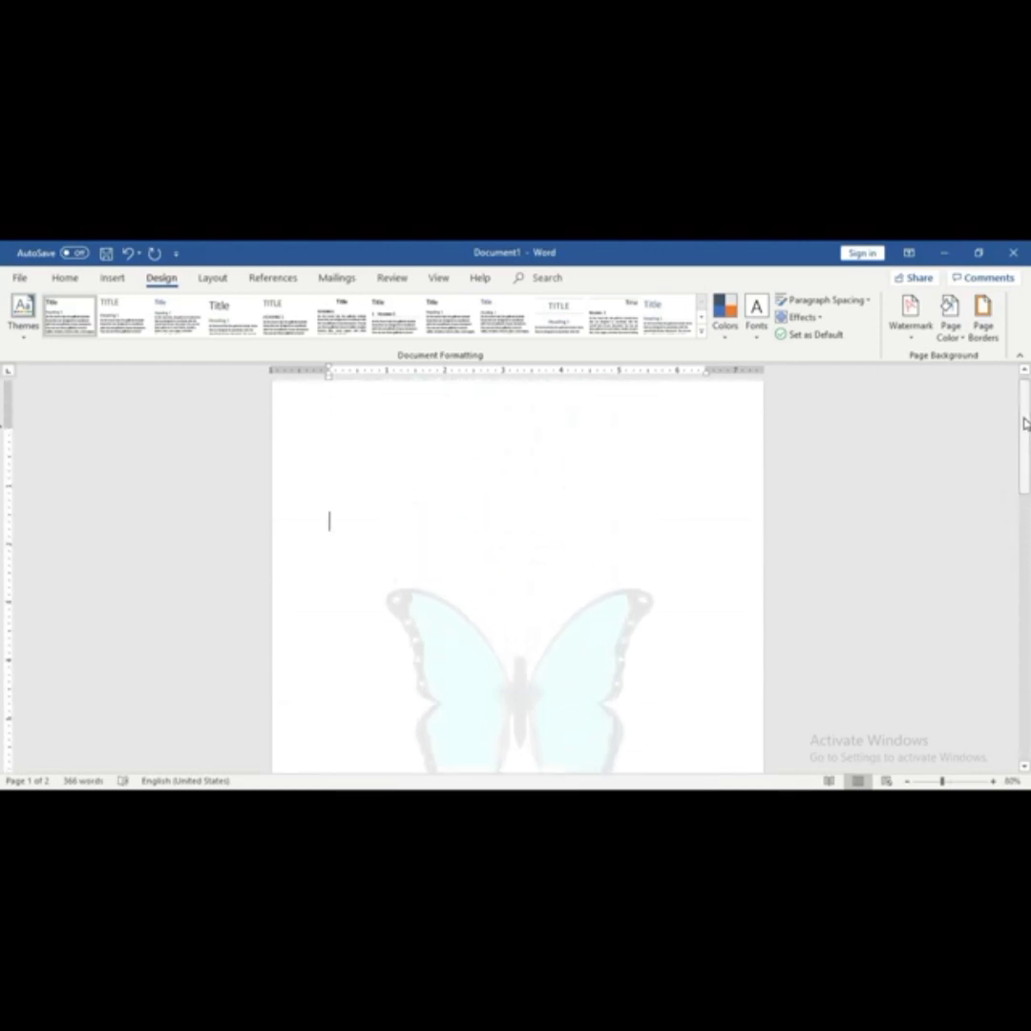
Turn off Washout for the butterfly picture watermark, apply it, and check the full-colour watermark on the second page
left_click(909, 327)
left_click(823, 660)
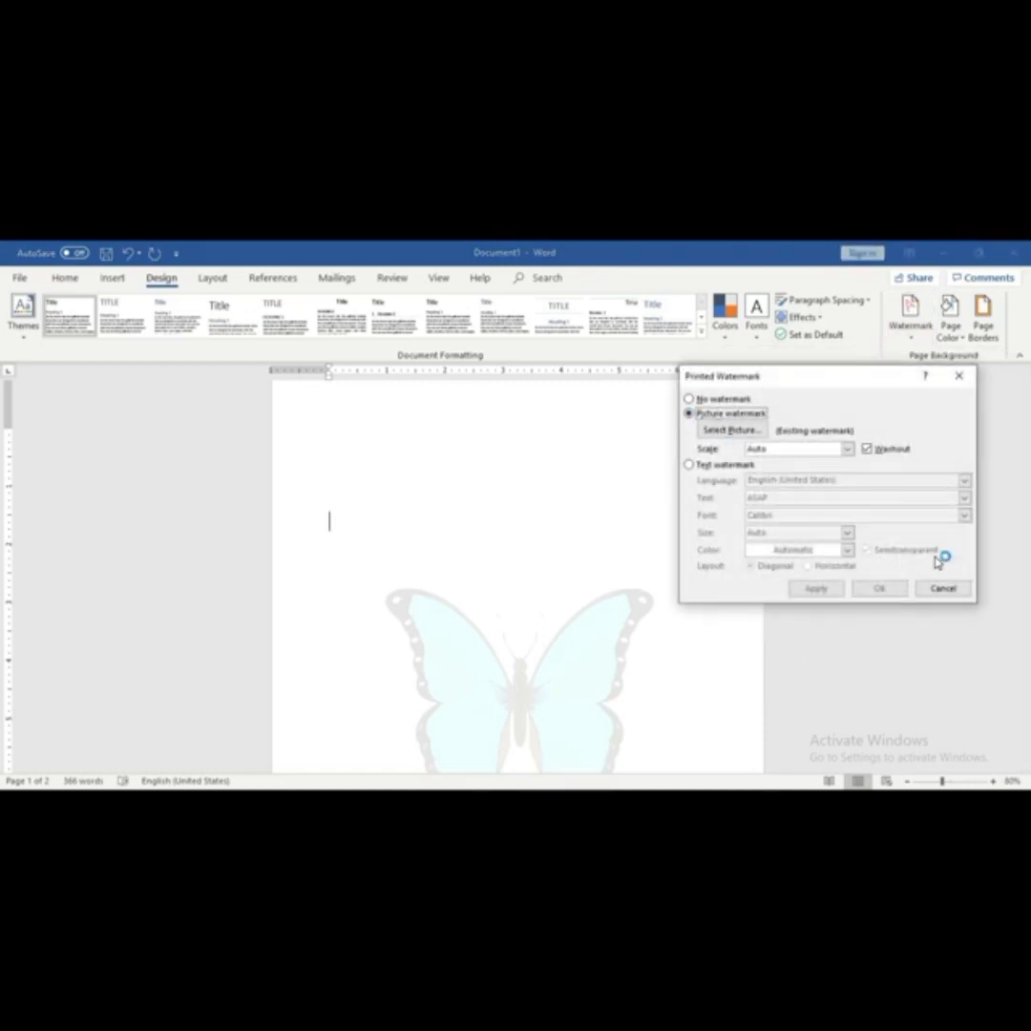
left_click(866, 449)
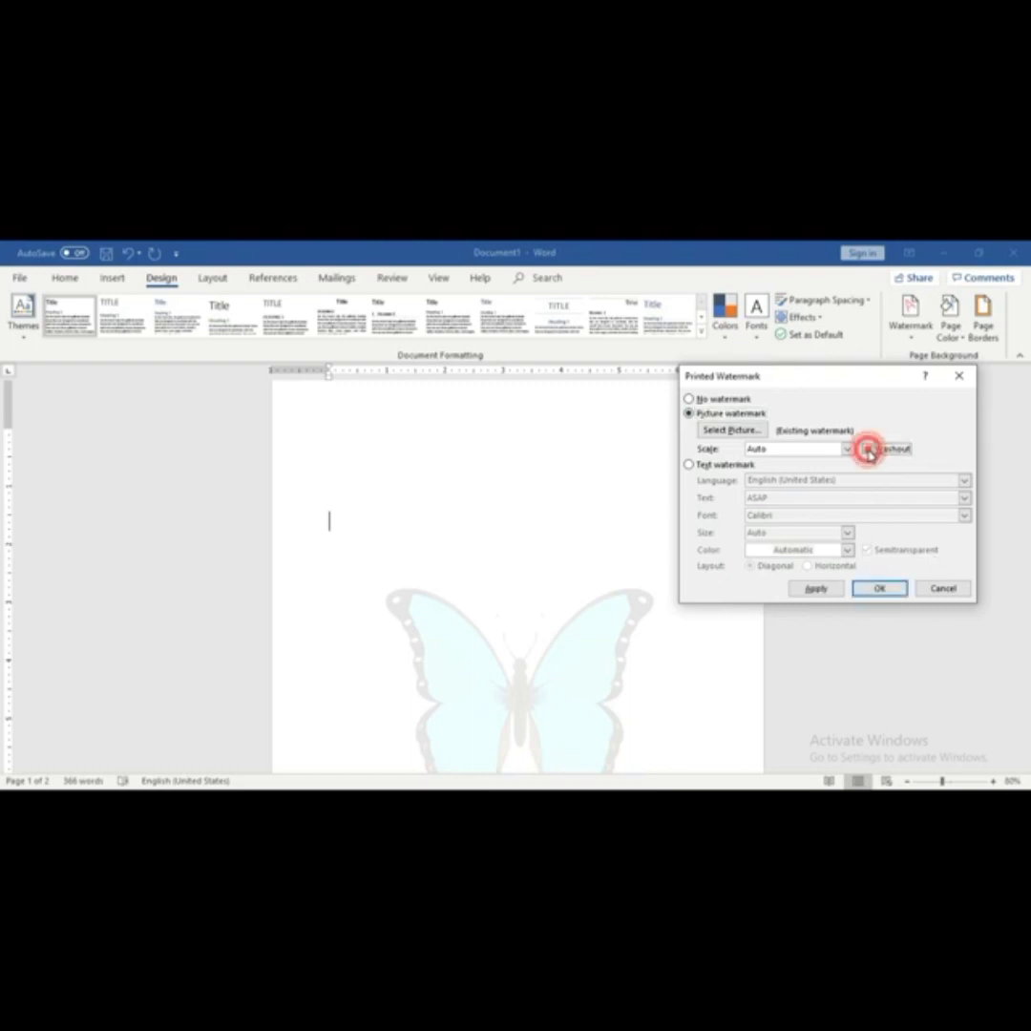
left_click(879, 588)
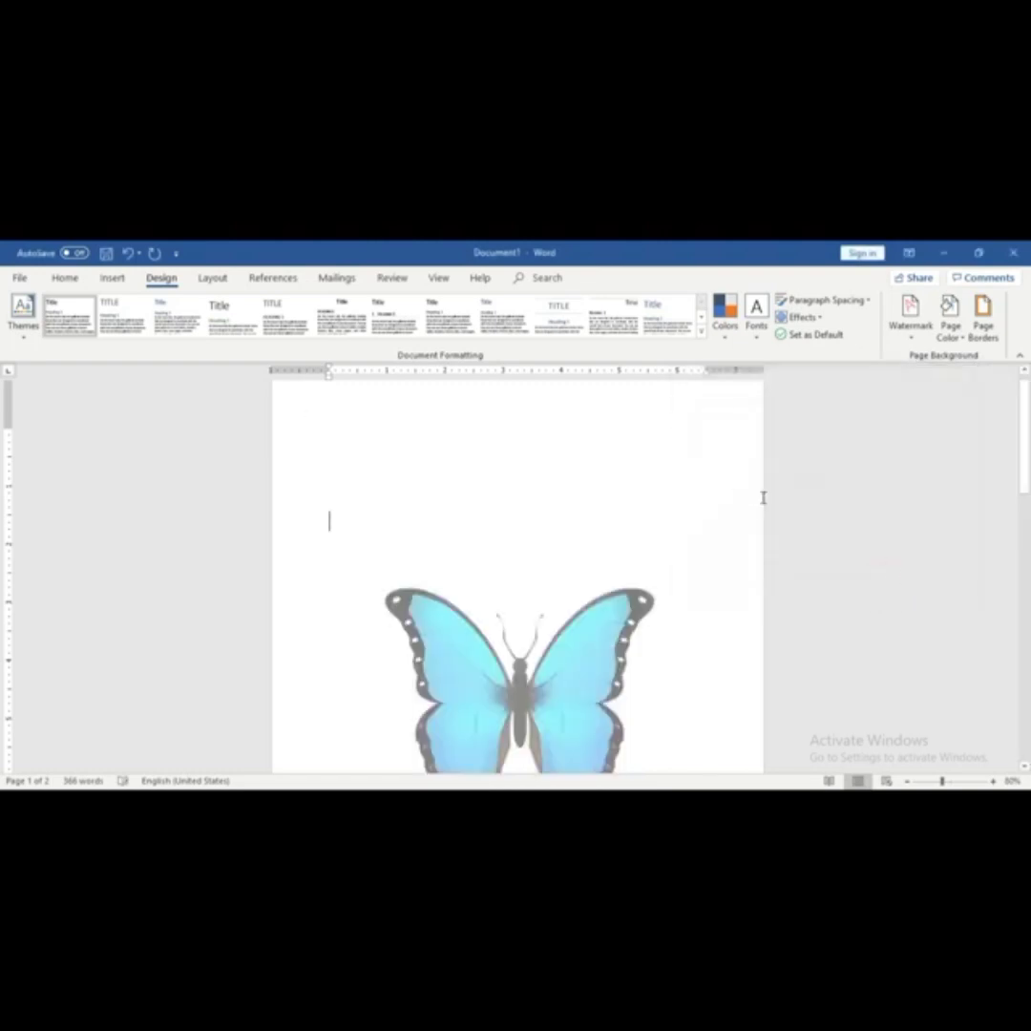
left_click_drag(1025, 445, 1000, 640)
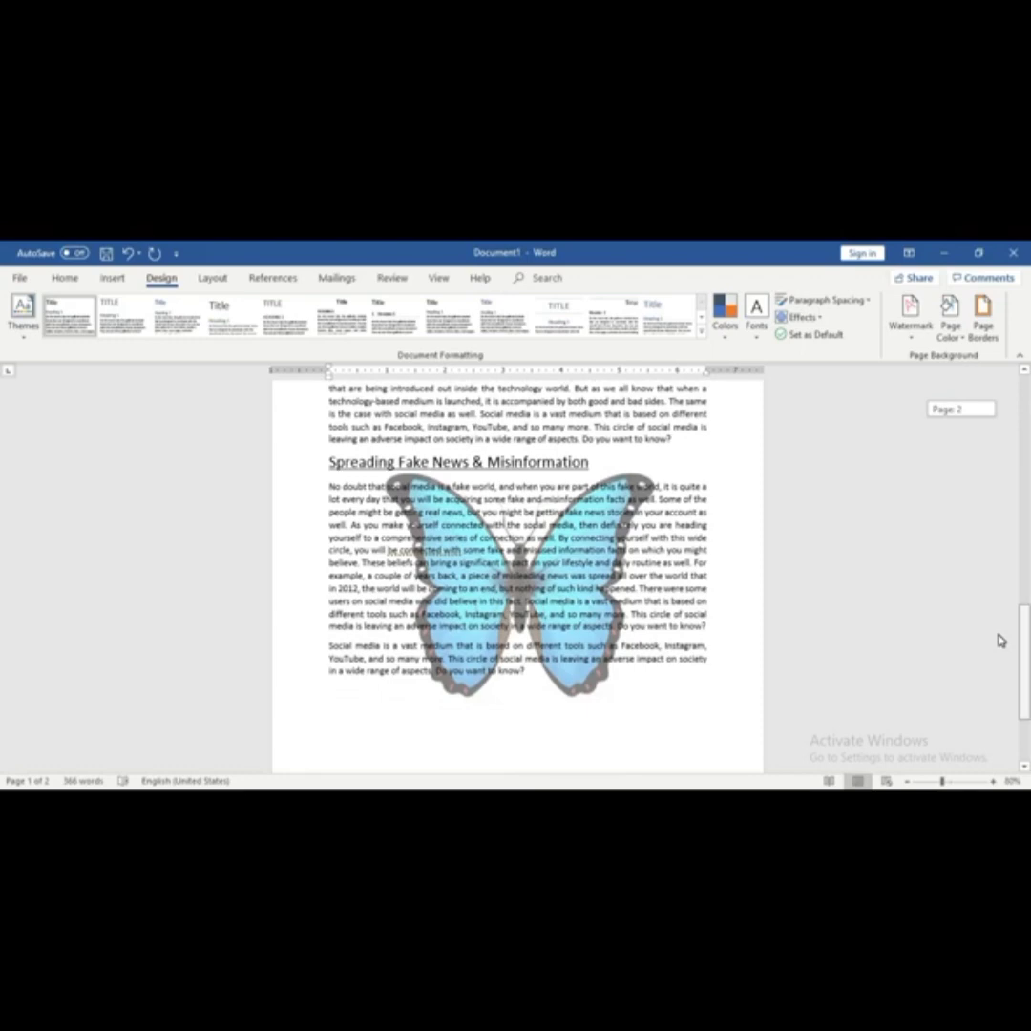
mouse_move(1000, 640)
left_mouse_down()
mouse_move(998, 683)
mouse_move(998, 668)
left_mouse_up()
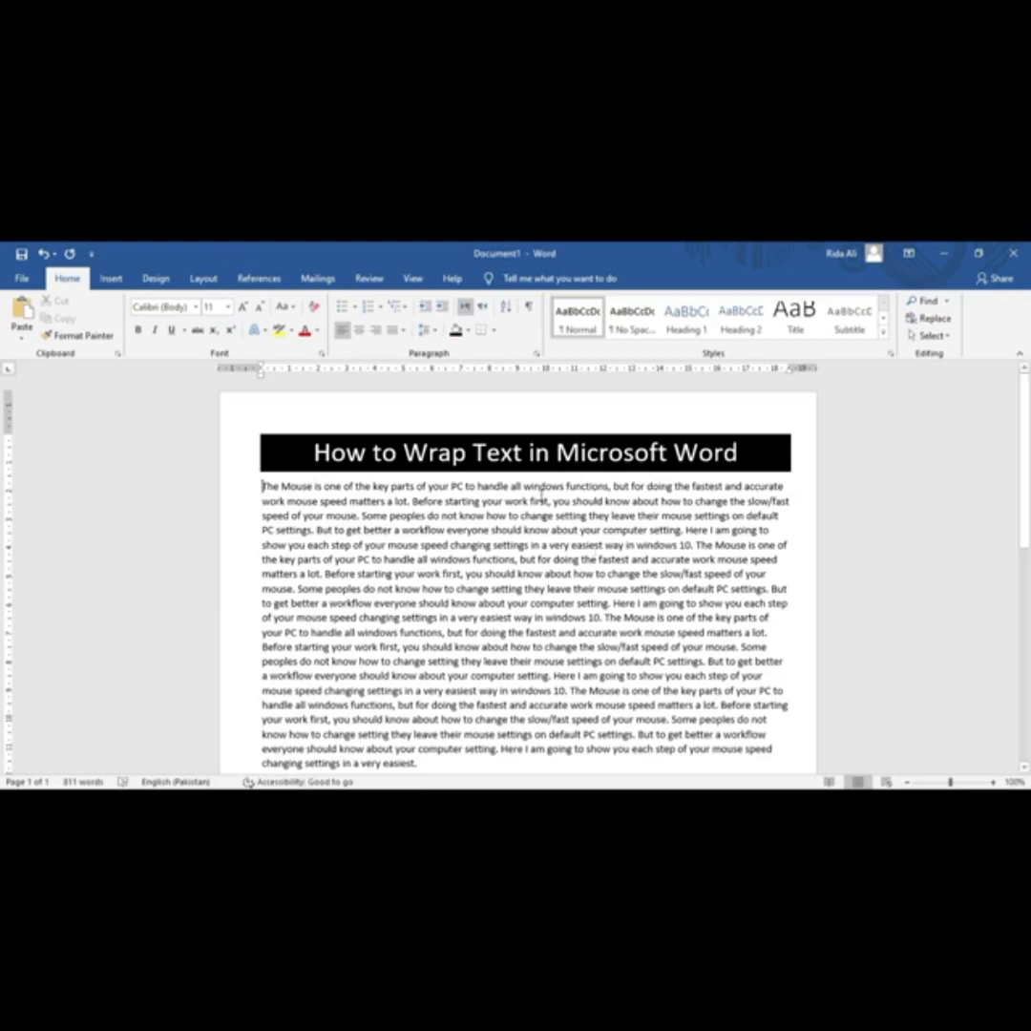
Insert the picture latest-cute-girl-wallpaper-download-for-mobile from the Desktop below the title and shrink it proportionally to about 5.79 cm by 9.27 cm
left_click(110, 281)
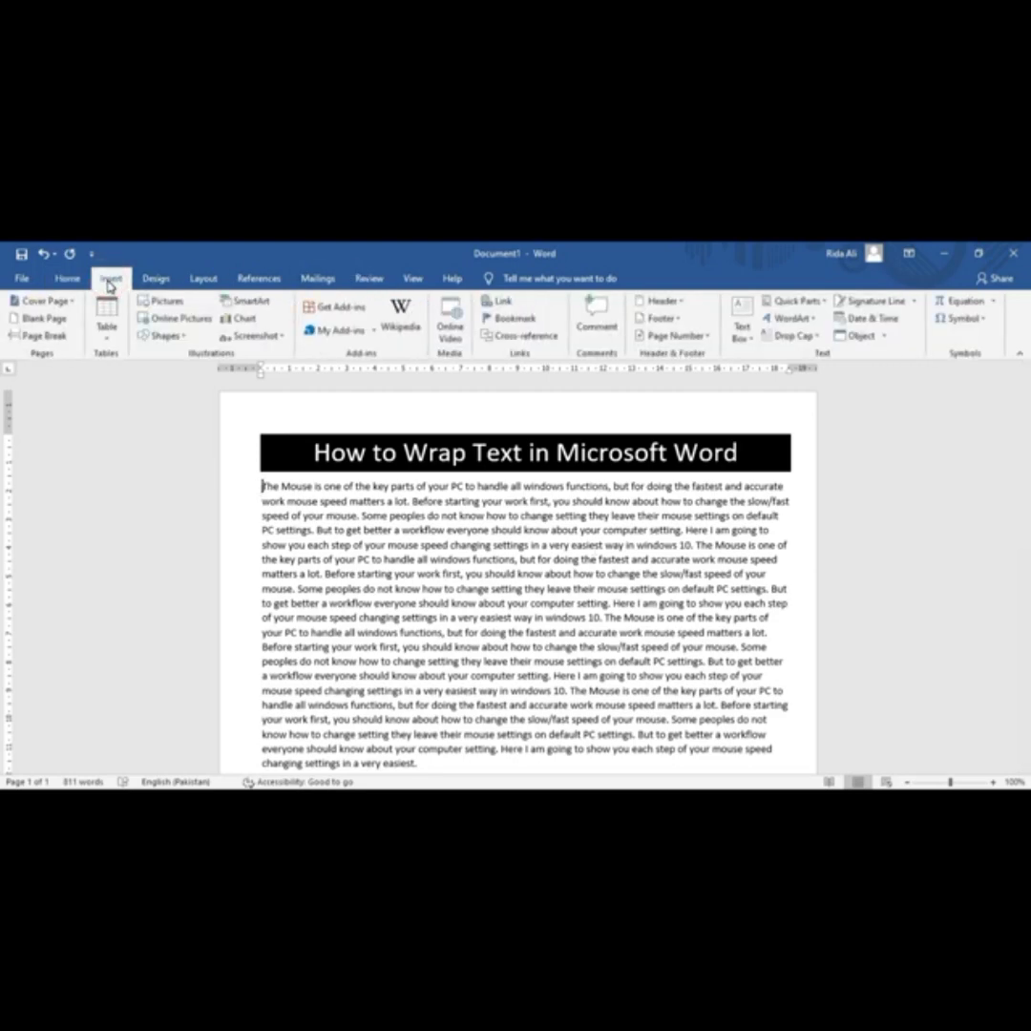
left_click(171, 303)
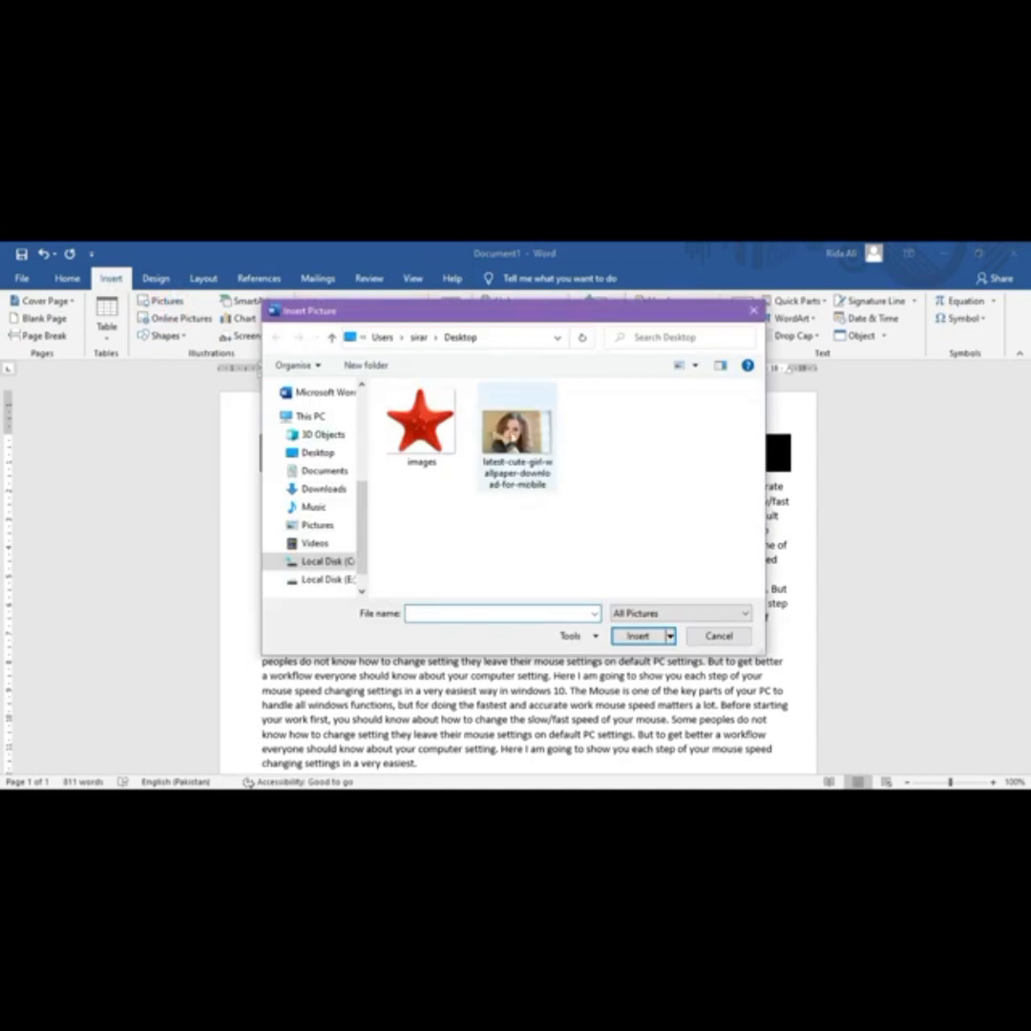
left_click(515, 434)
left_click(638, 636)
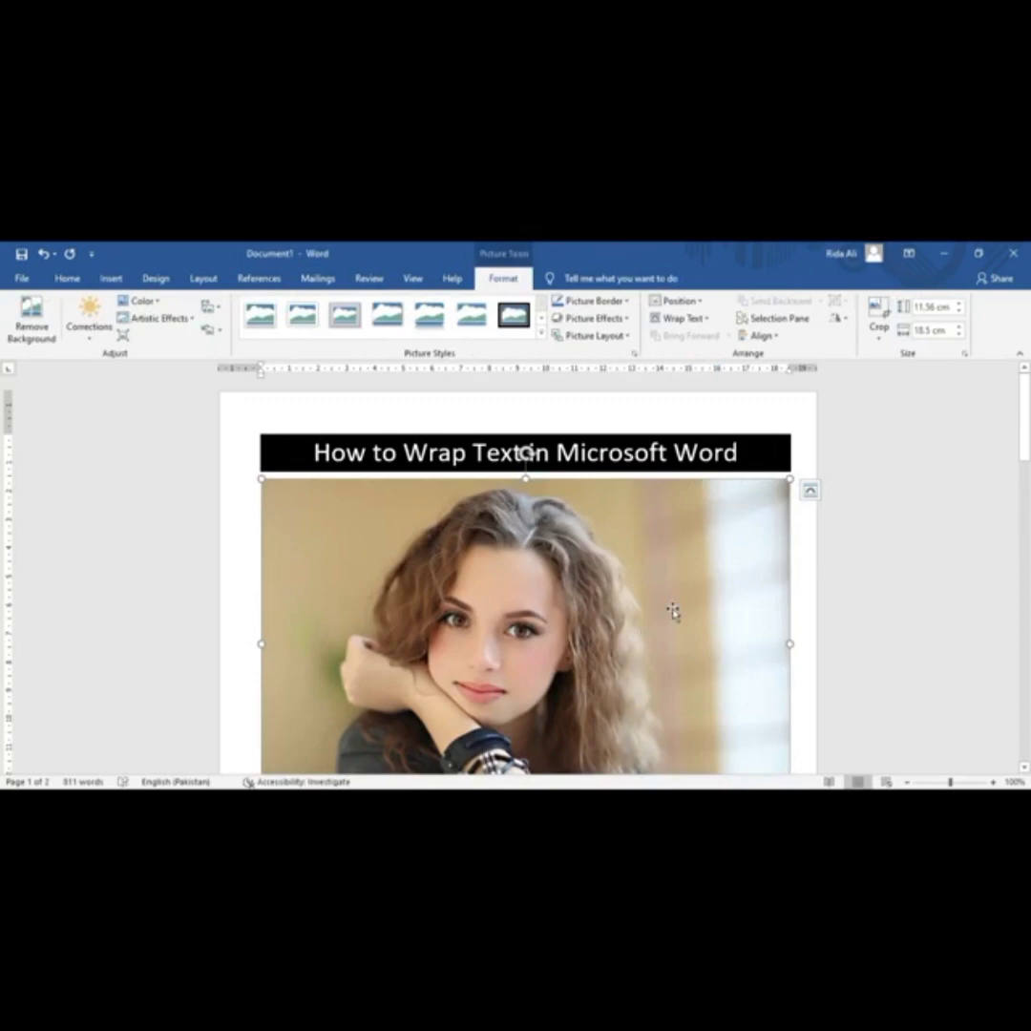
scroll(673, 610, "down", 2)
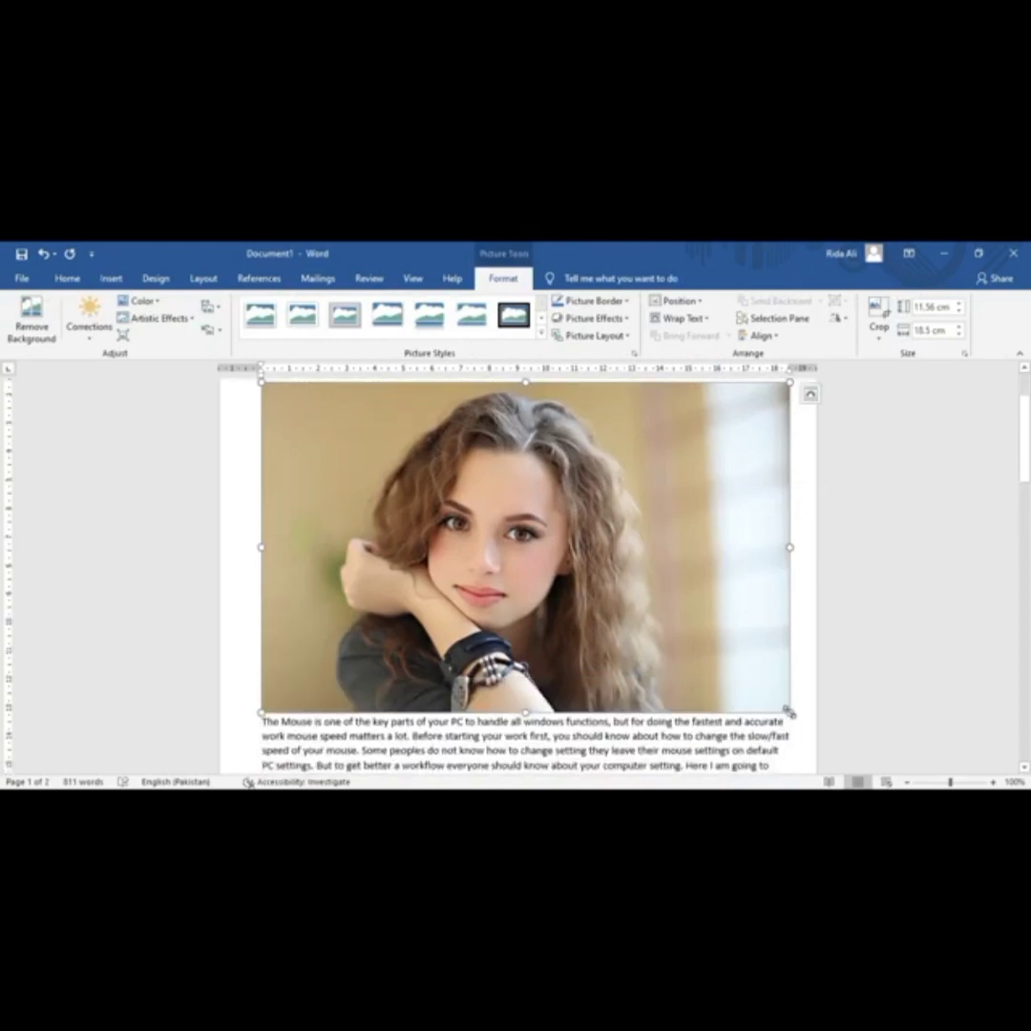
left_click_drag(791, 715, 527, 551)
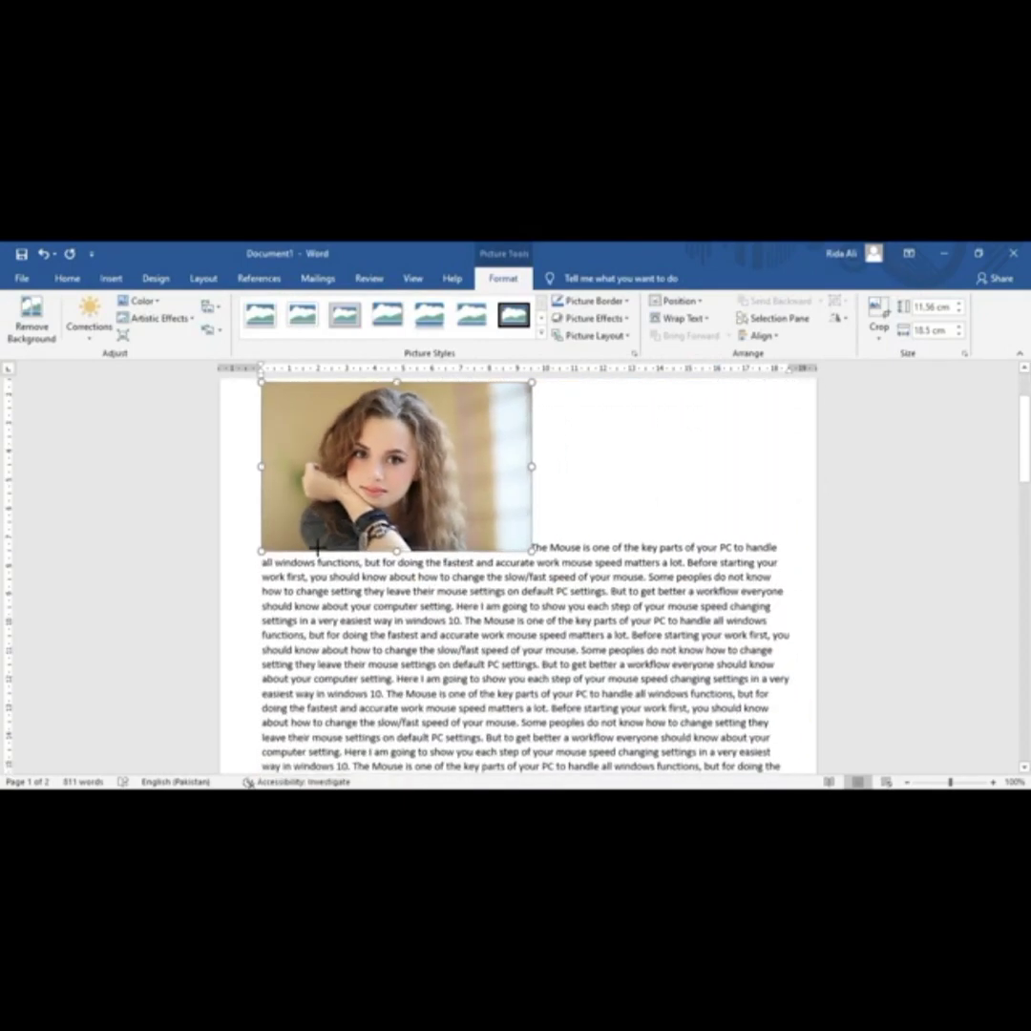
scroll(700, 641, "up", 2)
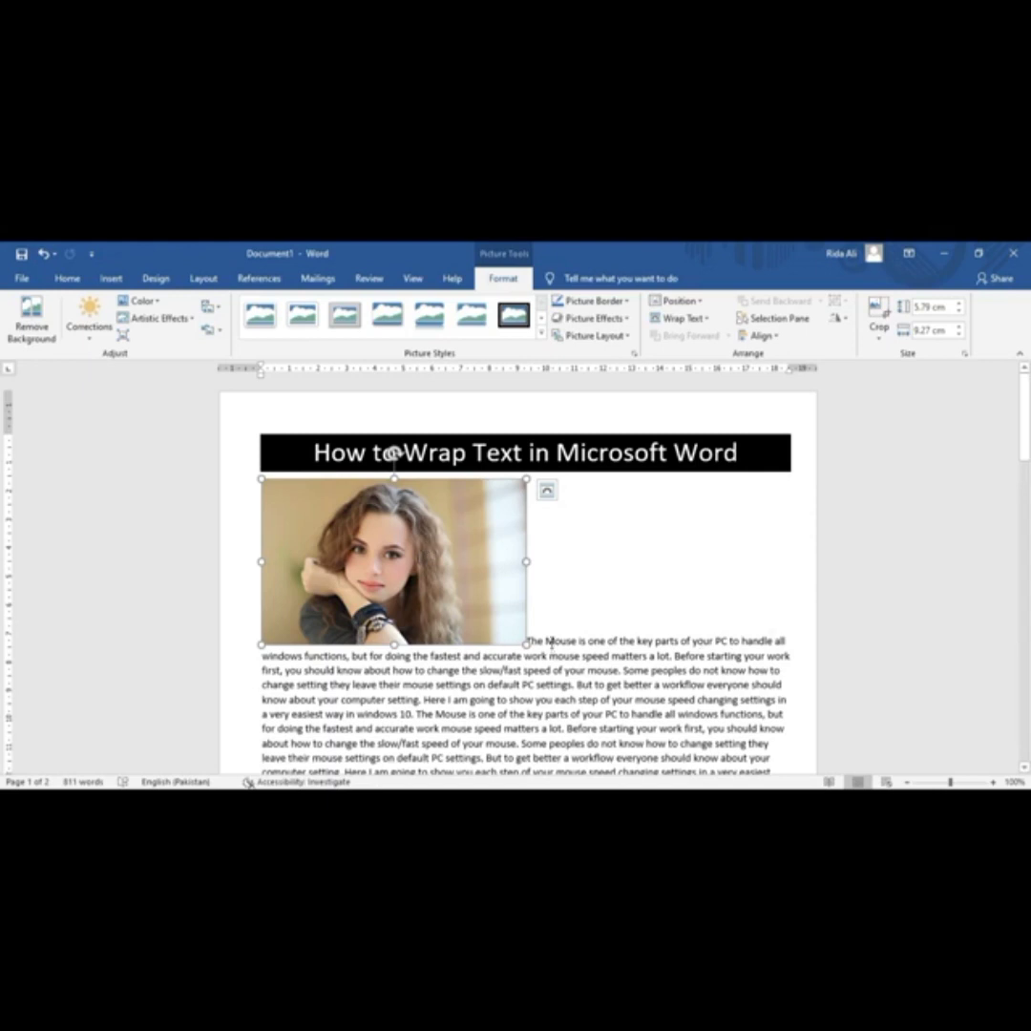
left_click(646, 611)
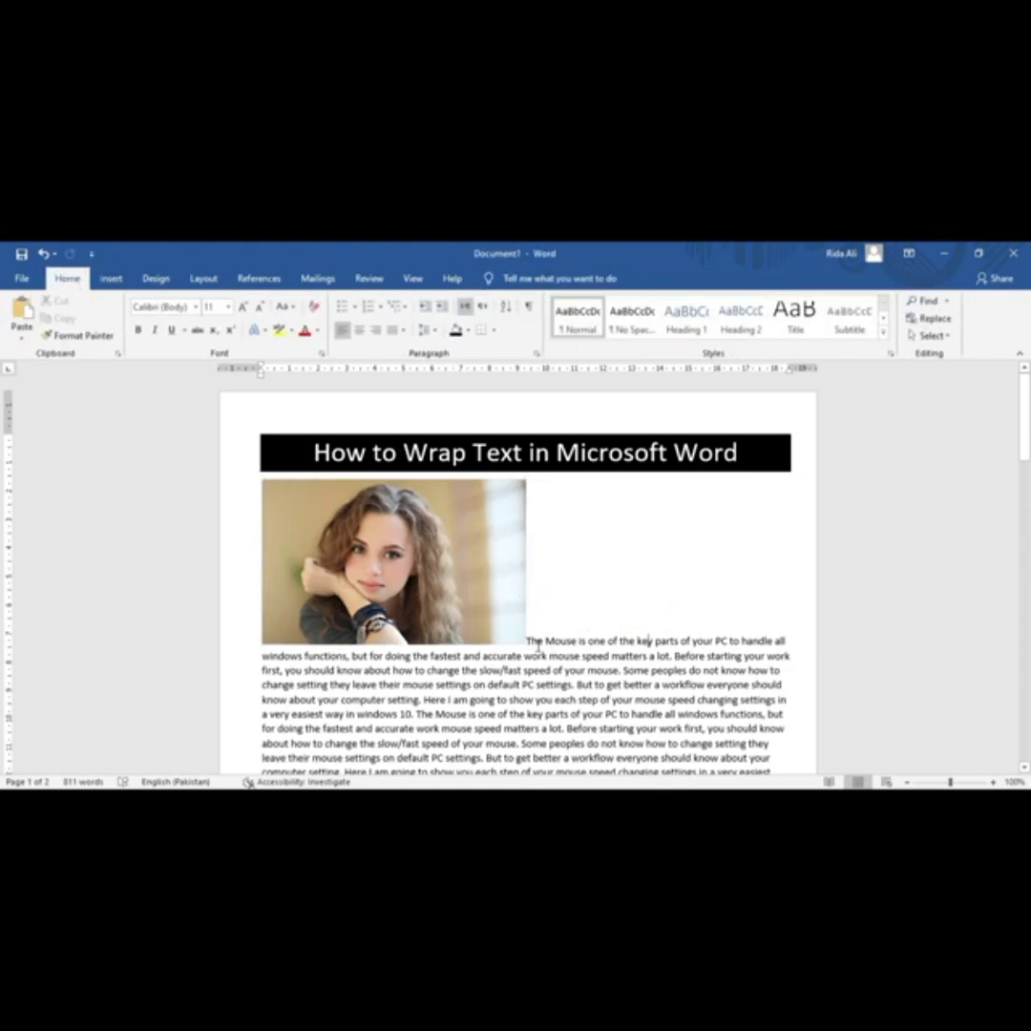
left_click_drag(532, 639, 723, 712)
left_click(630, 536)
left_click(486, 545)
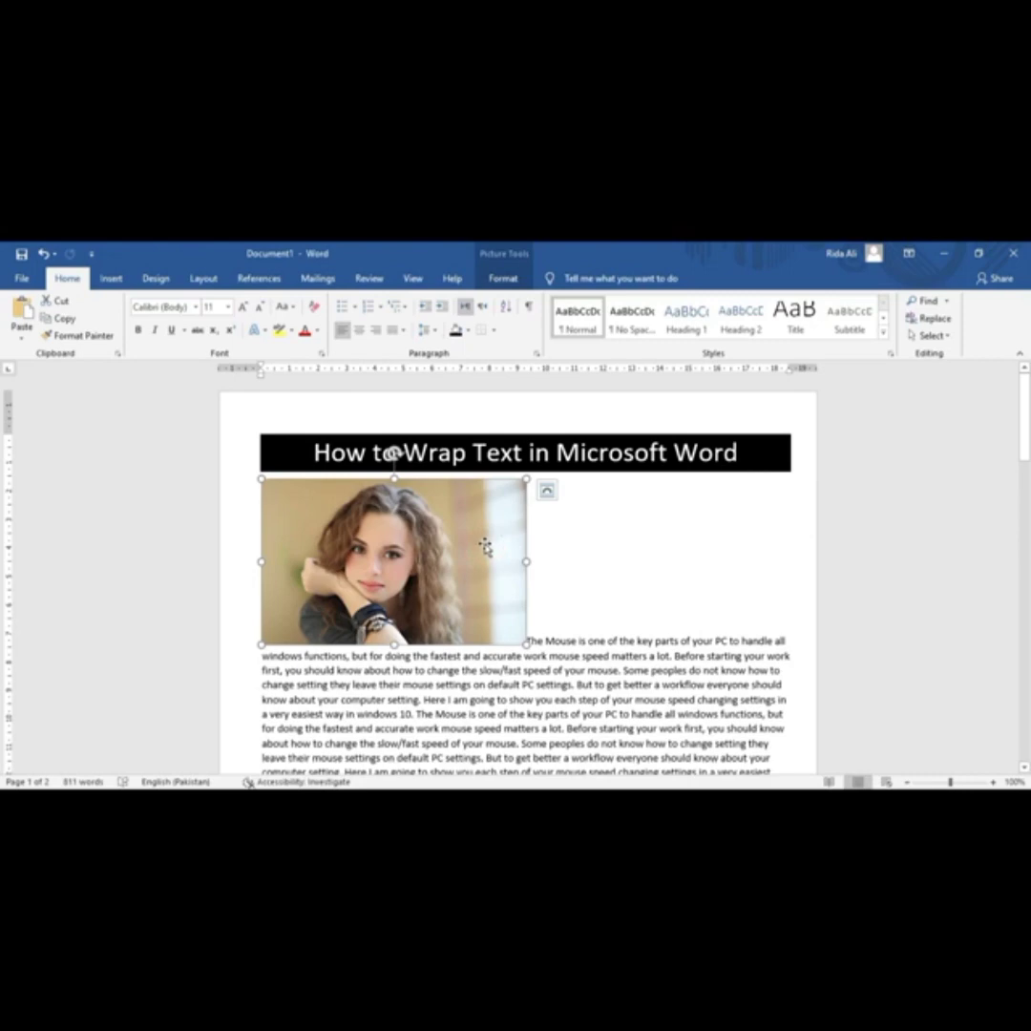
left_click(496, 280)
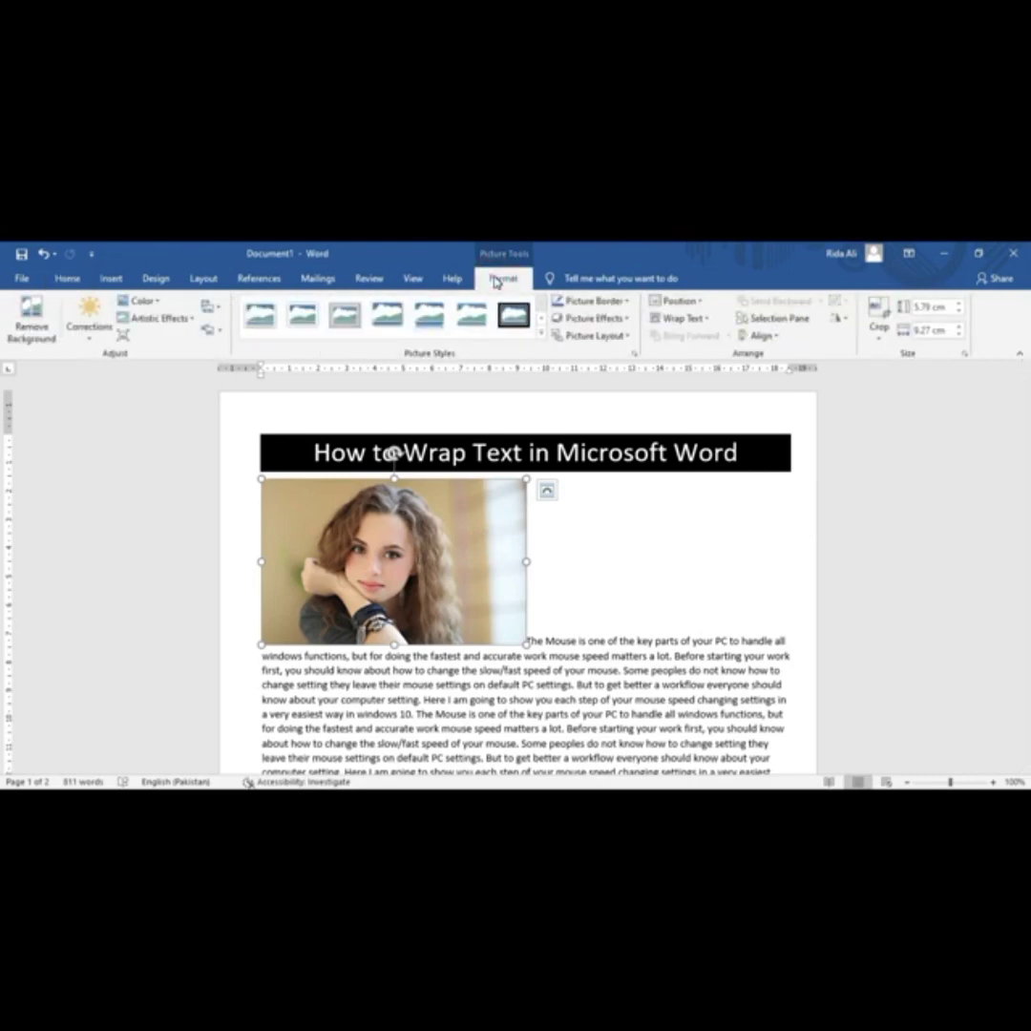
left_click(626, 584)
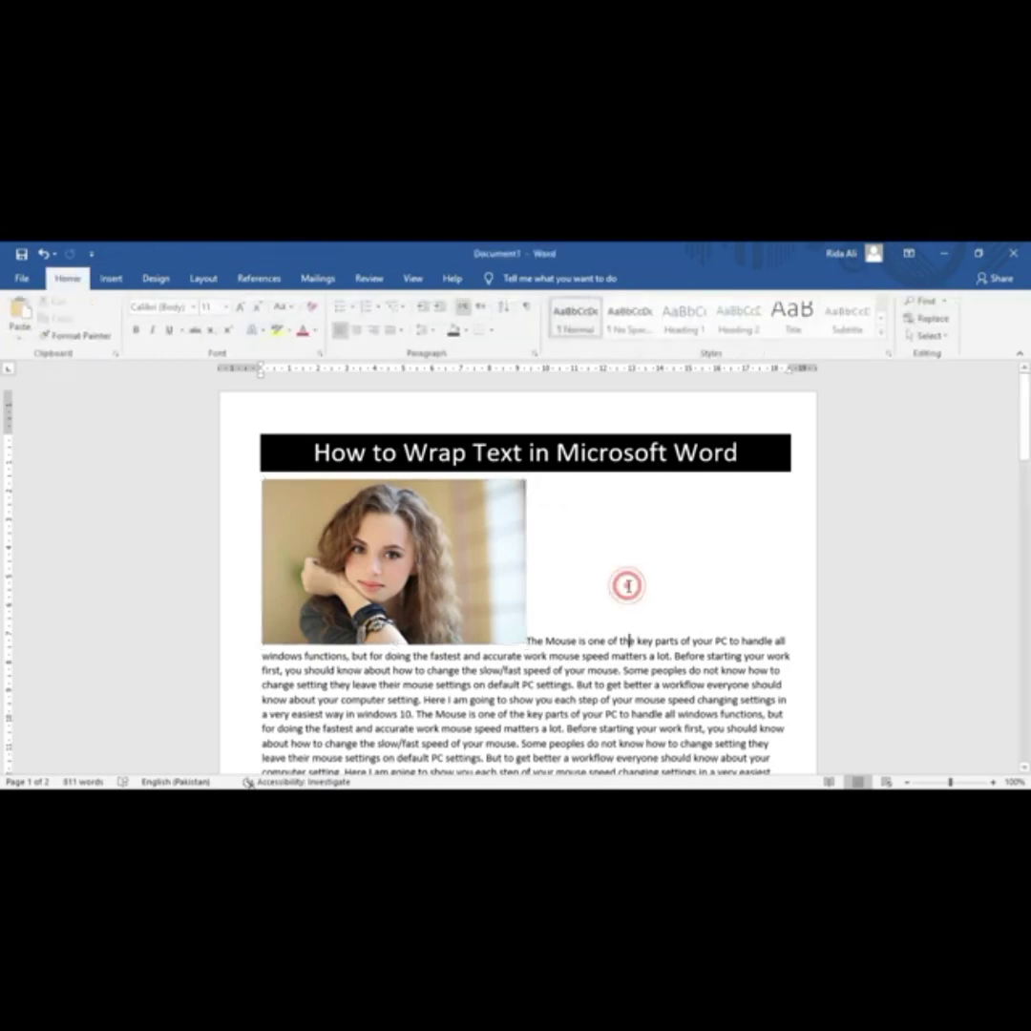
Set the picture's text wrapping to Square and shift the picture slightly towards the left margin below the title
left_click(457, 565)
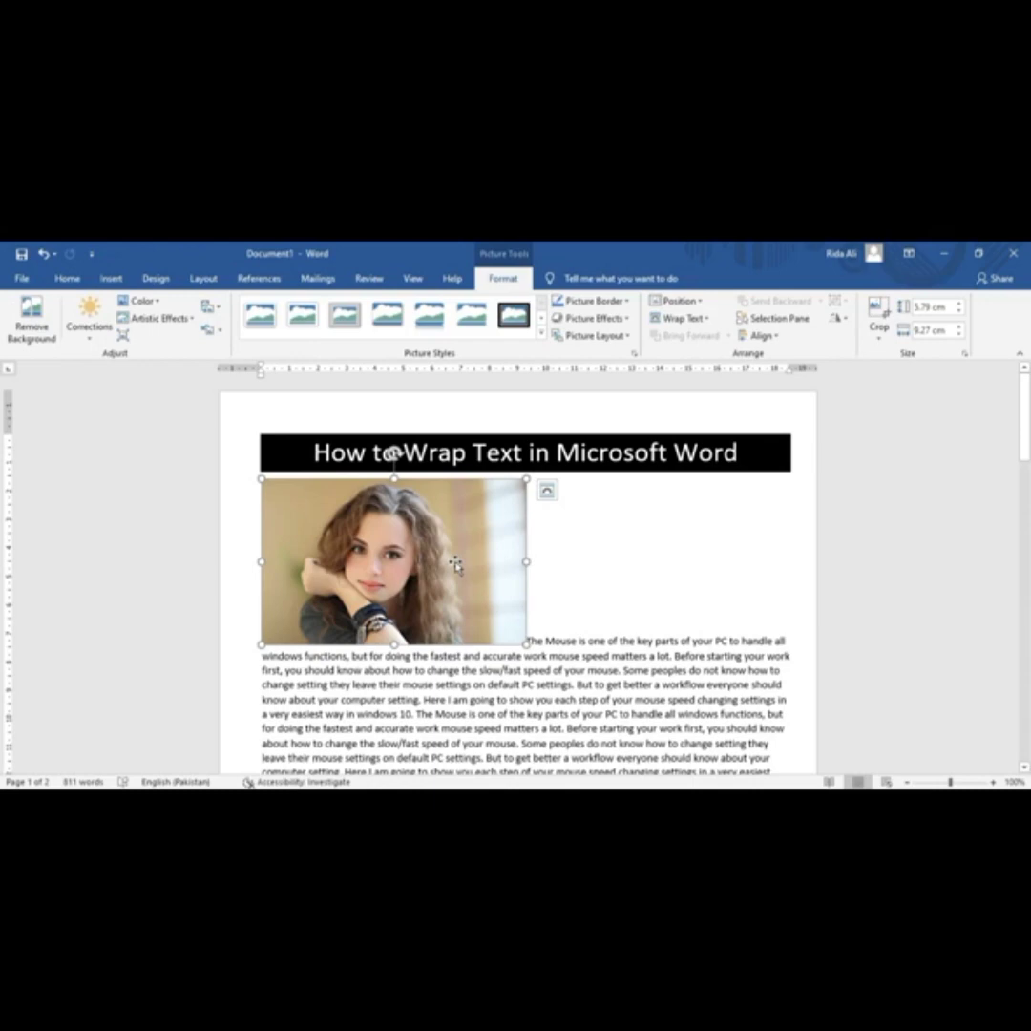
left_click(709, 319)
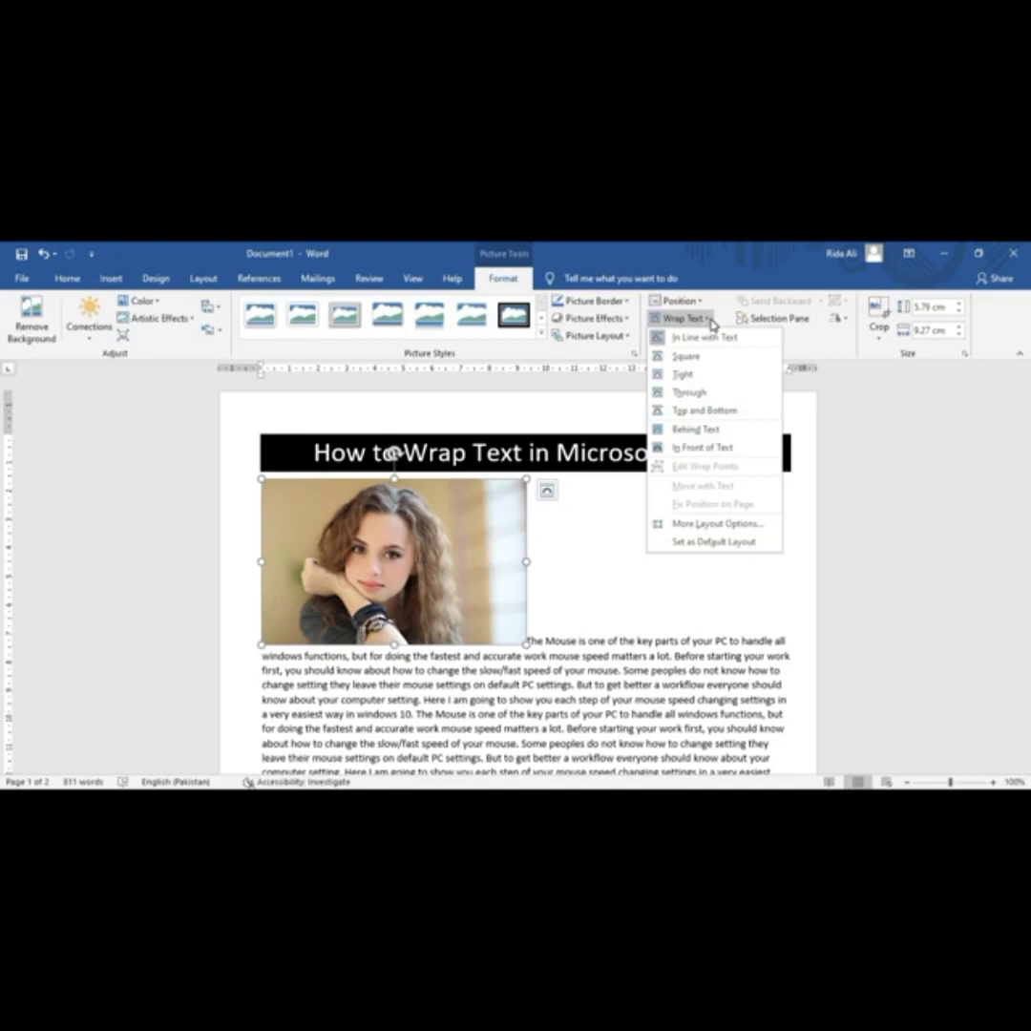
left_click(689, 361)
left_click(680, 573)
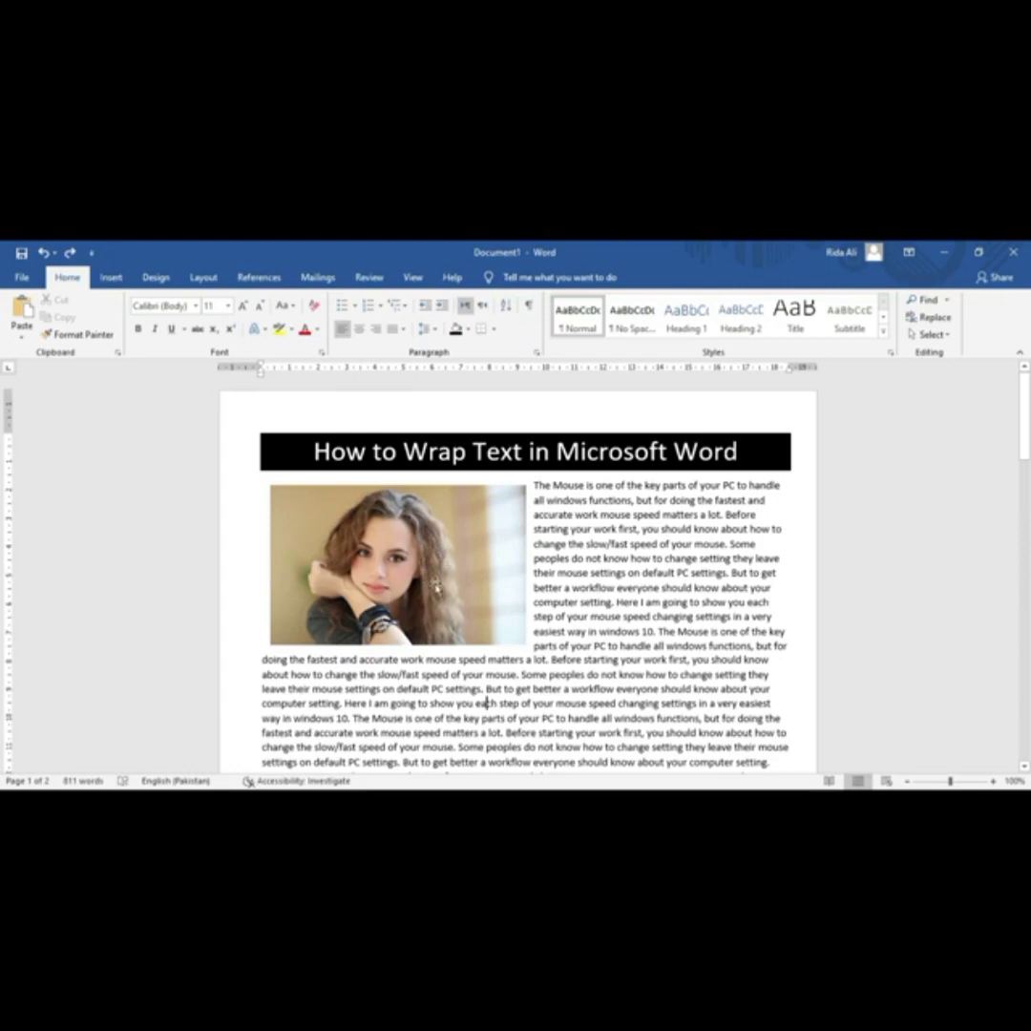
left_click(391, 547)
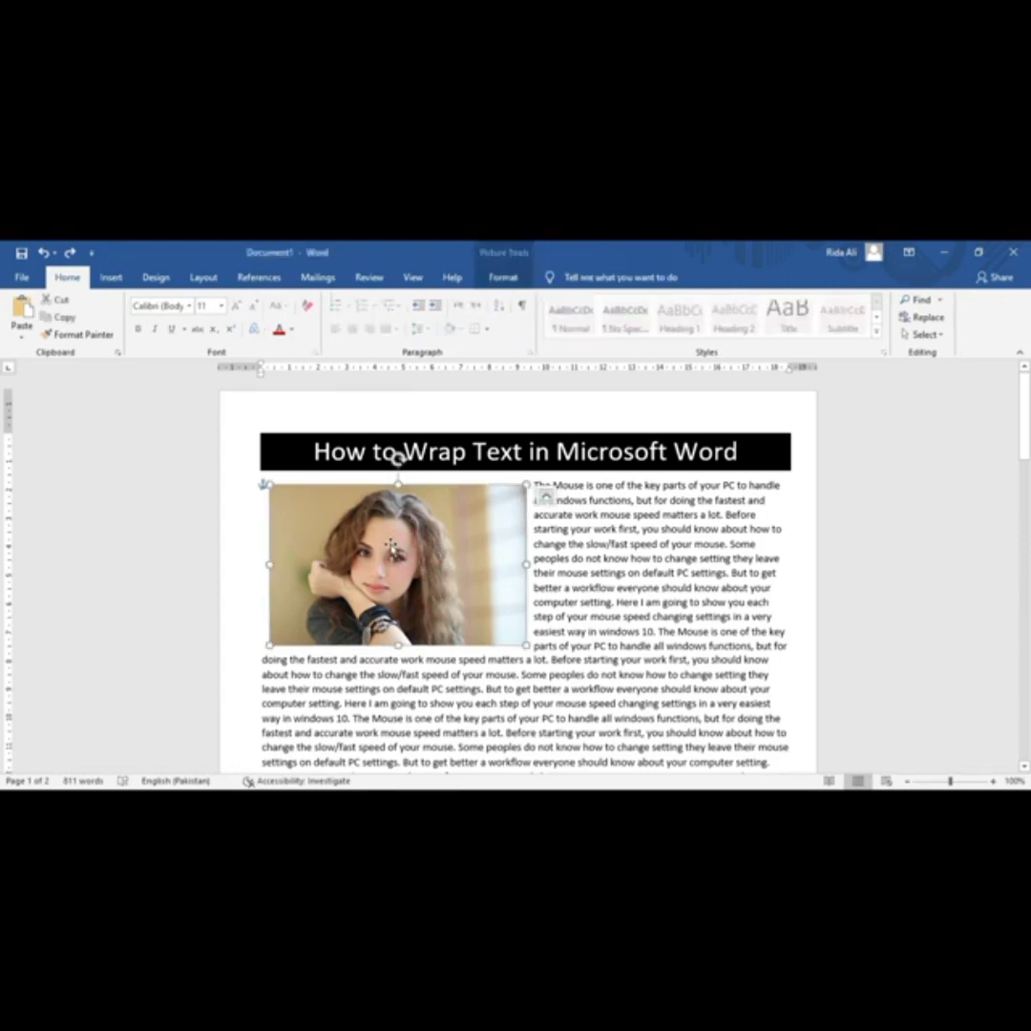
mouse_move(391, 547)
left_mouse_down()
mouse_move(553, 614)
mouse_move(385, 544)
left_mouse_up()
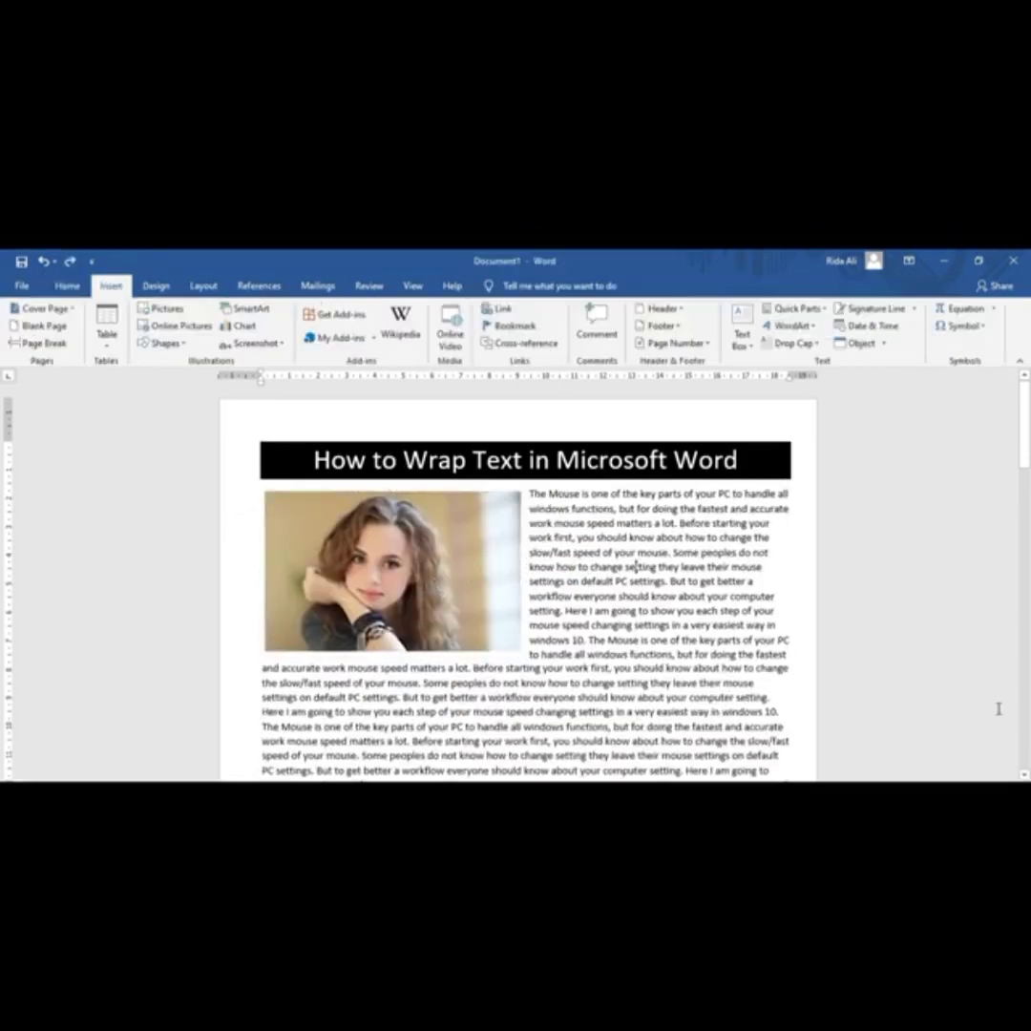
Set the picture's text wrapping to Tight and move the picture to the middle of the paragraph, with text on both sides
left_click(460, 570)
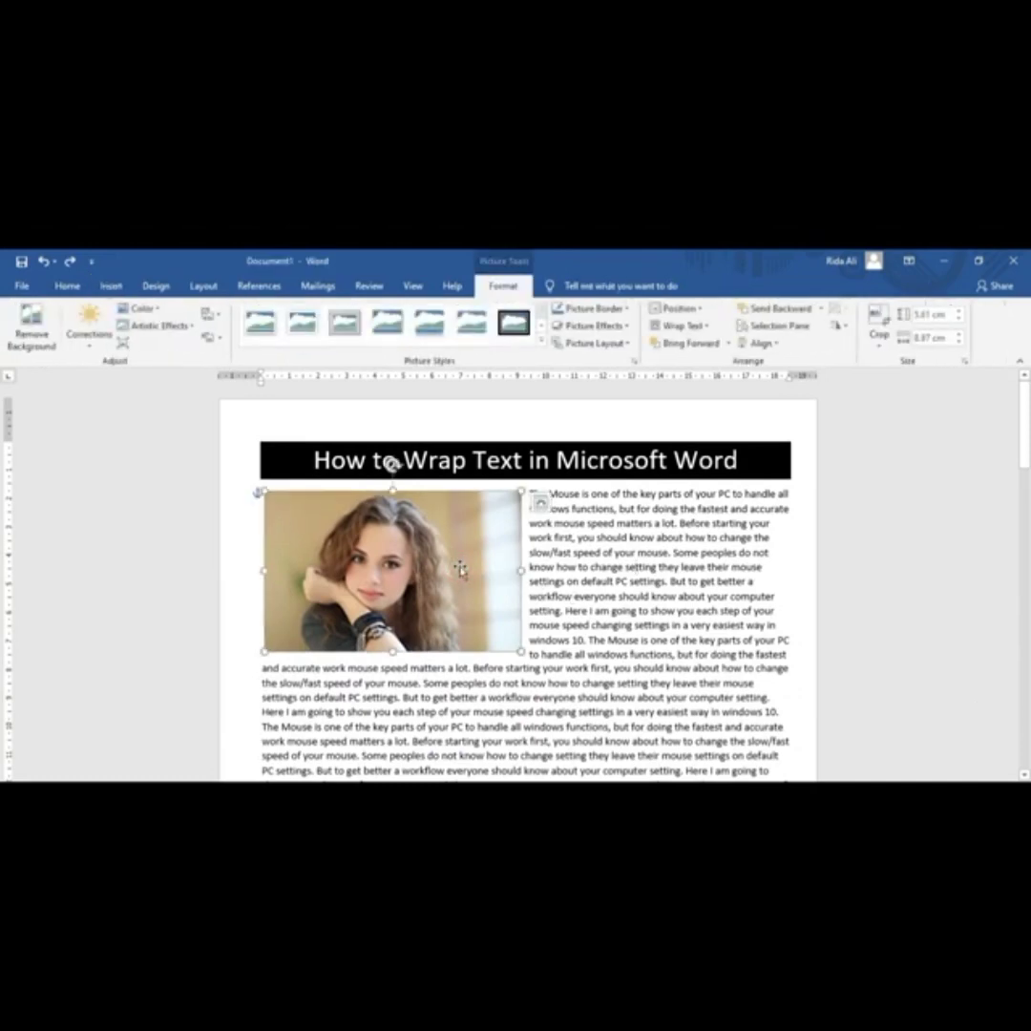
left_click(697, 326)
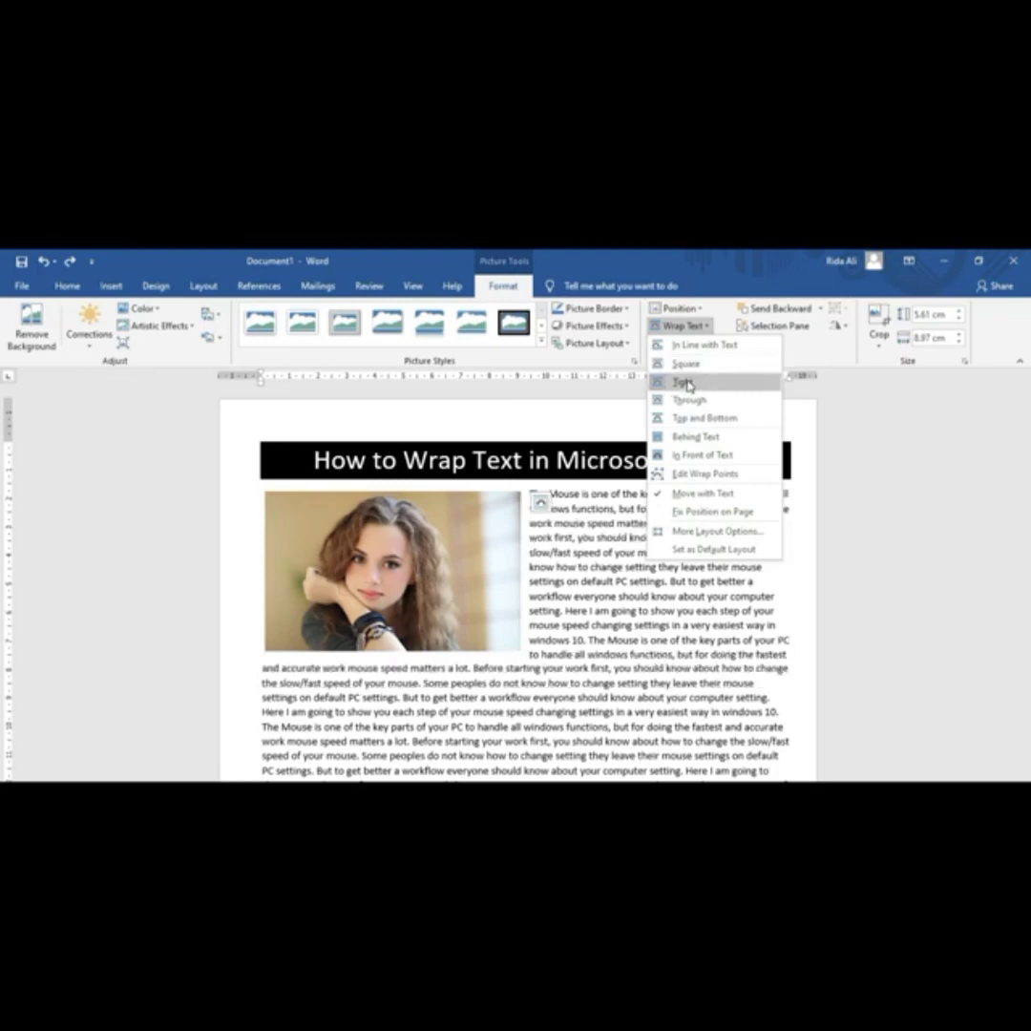
left_click(687, 383)
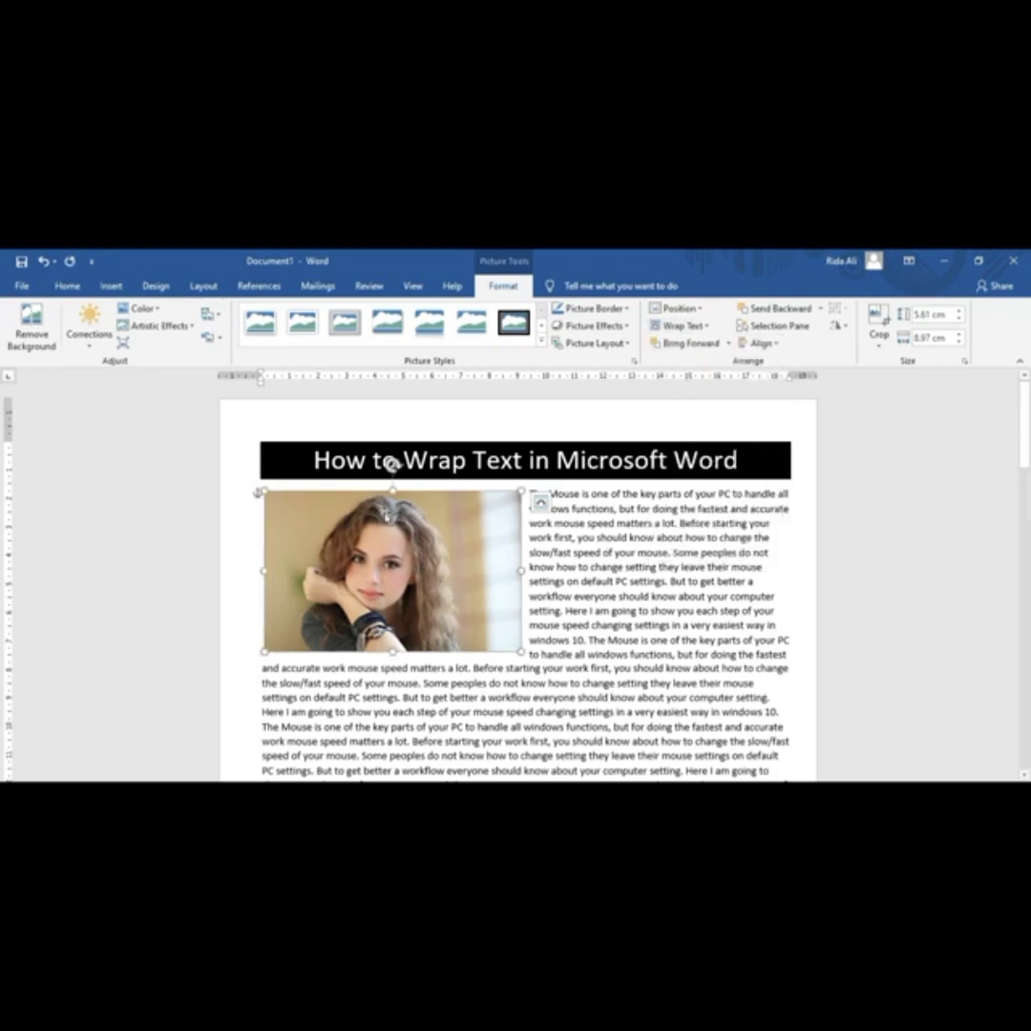
left_click_drag(391, 465, 516, 460)
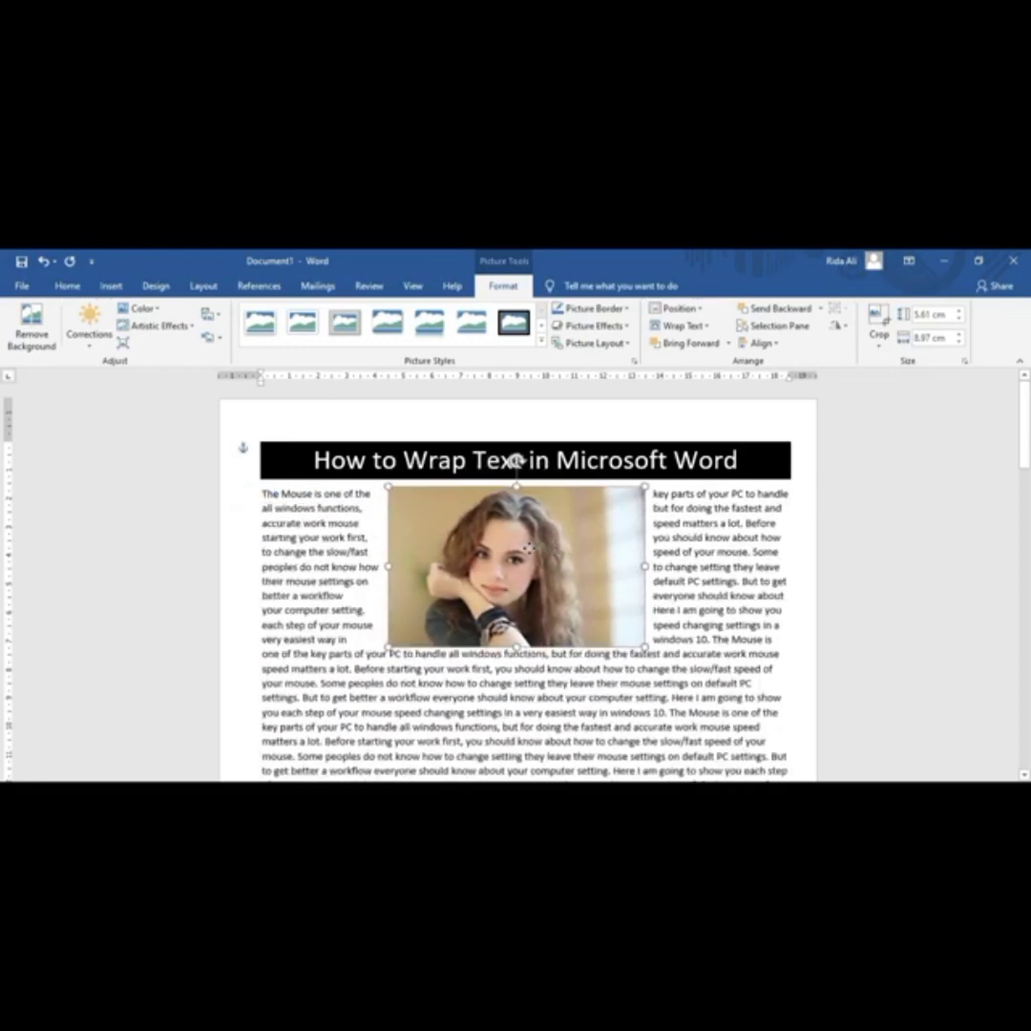
left_click_drag(527, 547, 530, 549)
Reapply Tight wrapping to the centred picture and move it down slightly so the paragraph's first line runs above it
left_click(683, 326)
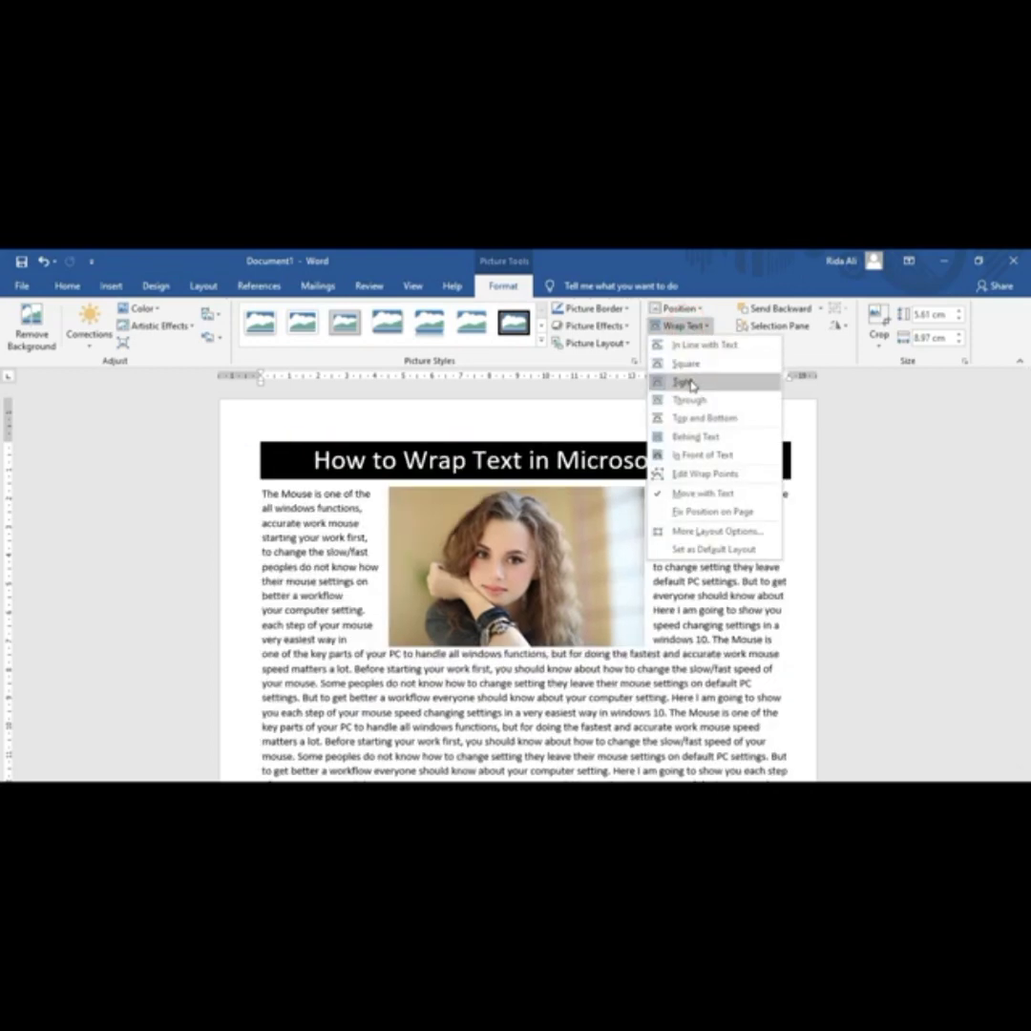
left_click(691, 383)
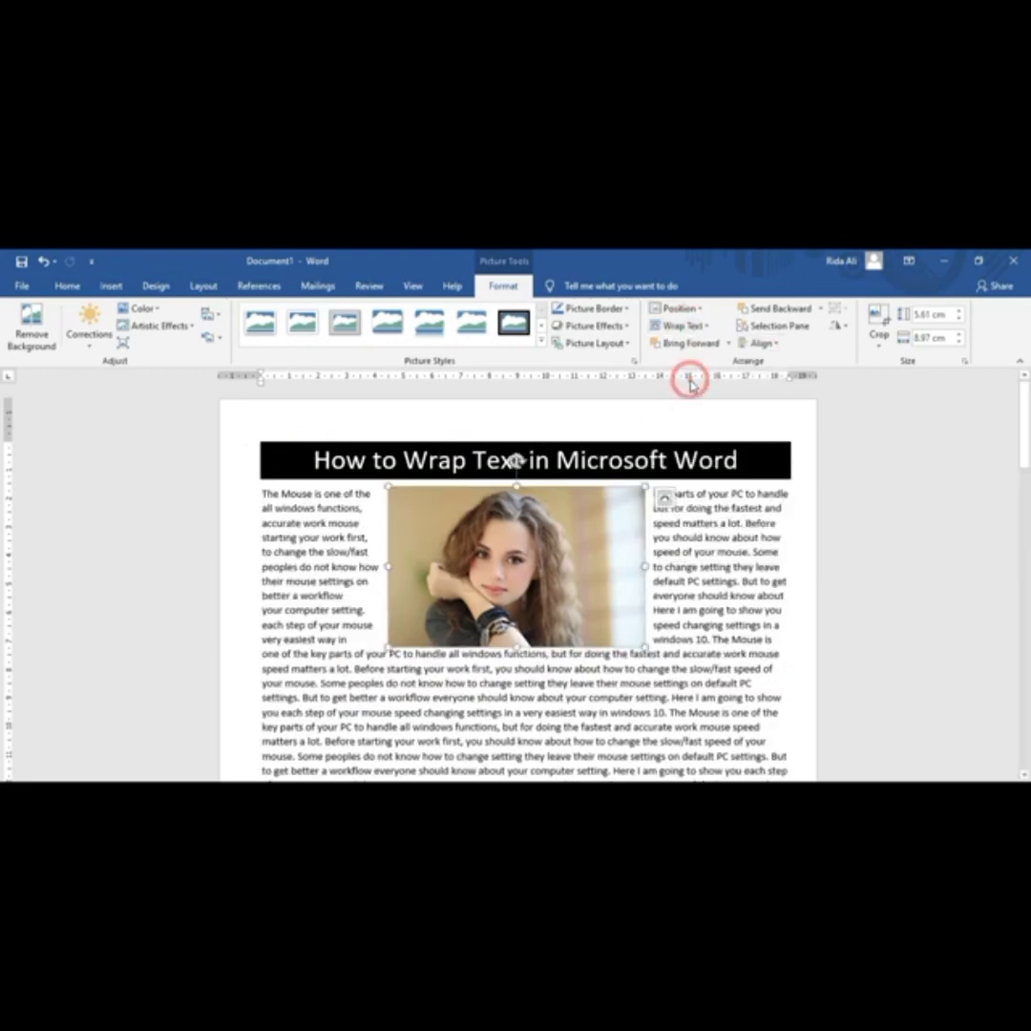
left_click(698, 561)
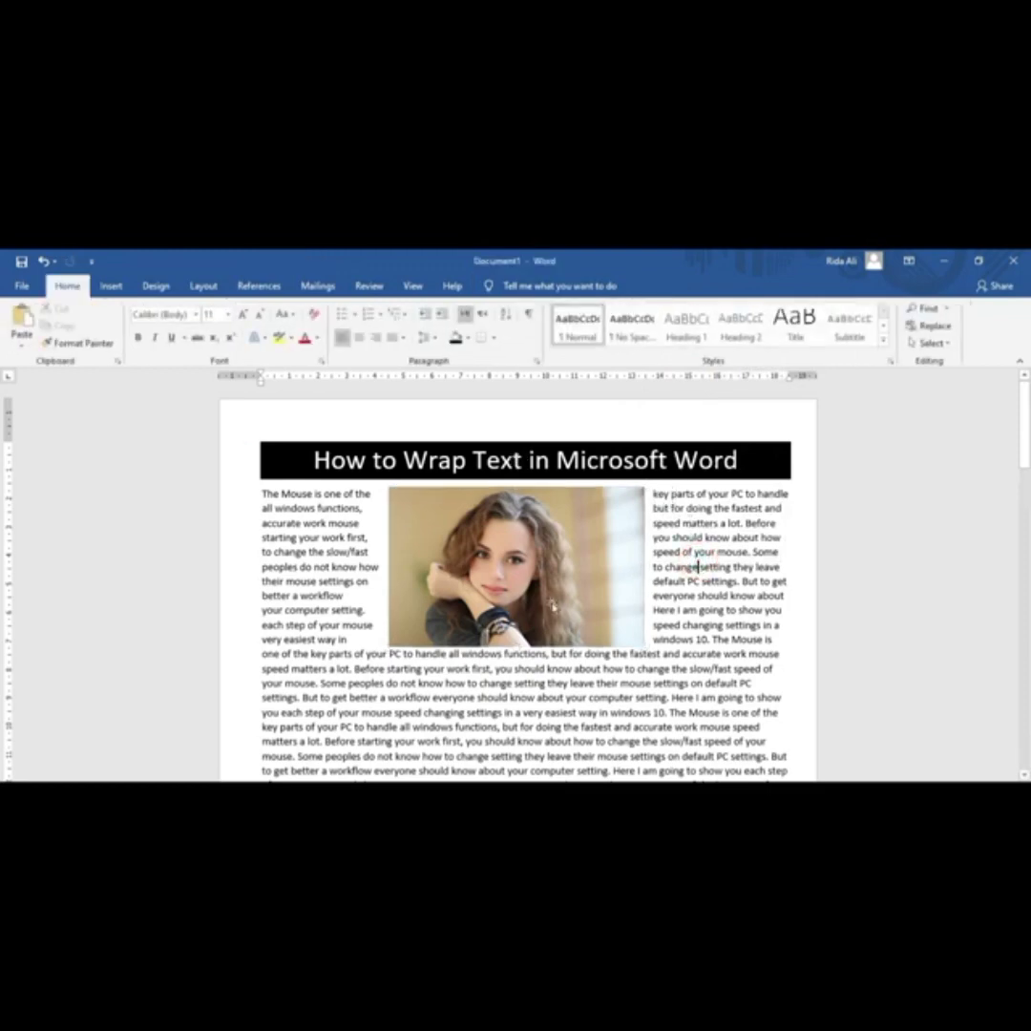
left_click_drag(525, 562, 526, 586)
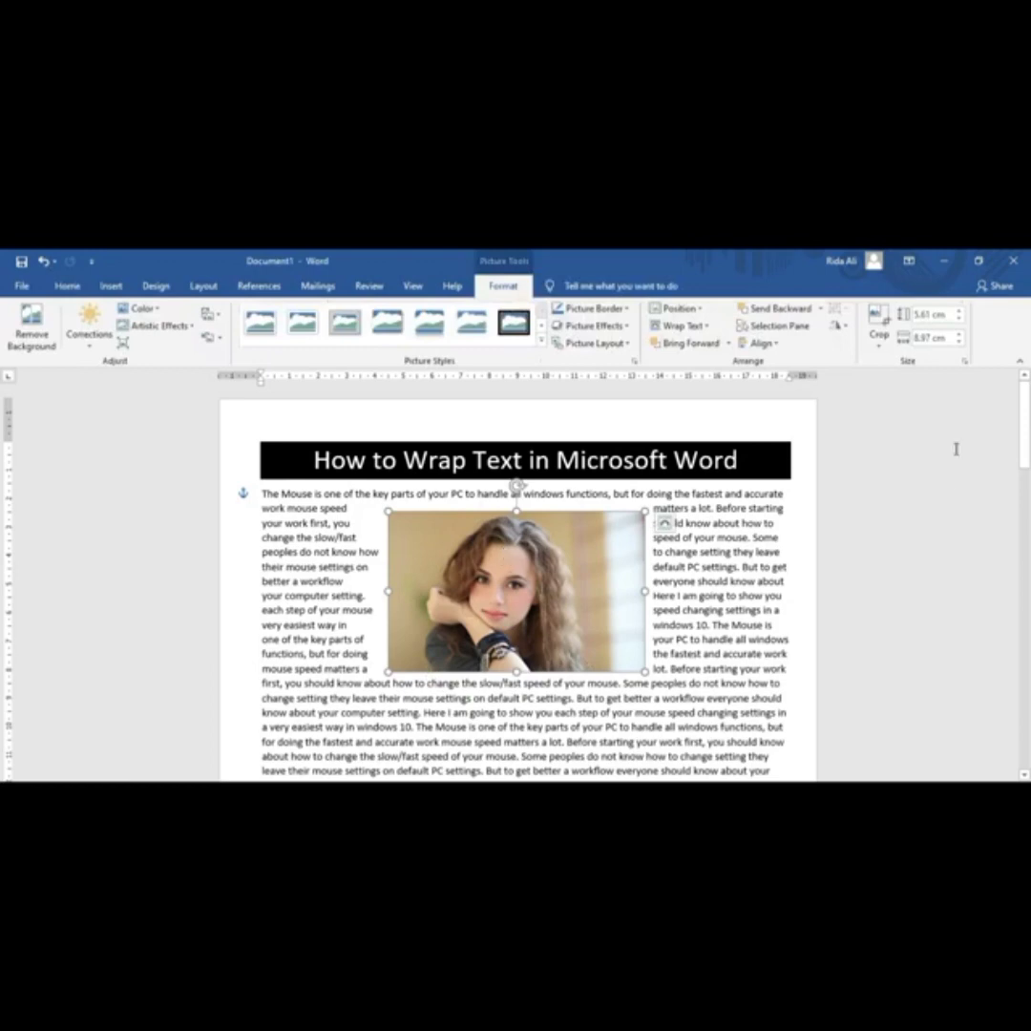
Draw a five-pointed star about 6.11 cm by 6.11 cm over the paragraph and position it just below the picture
left_click_drag(1024, 400, 1026, 439)
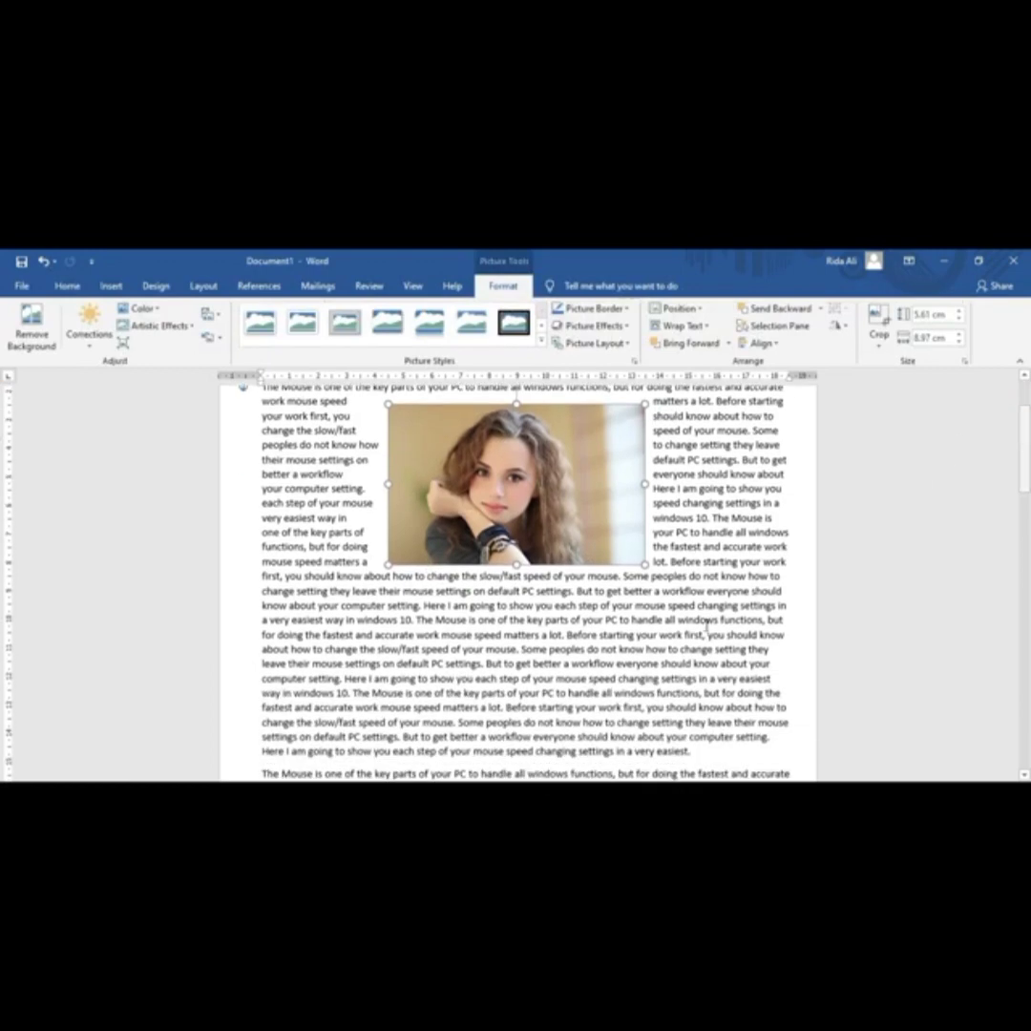
left_click(564, 634)
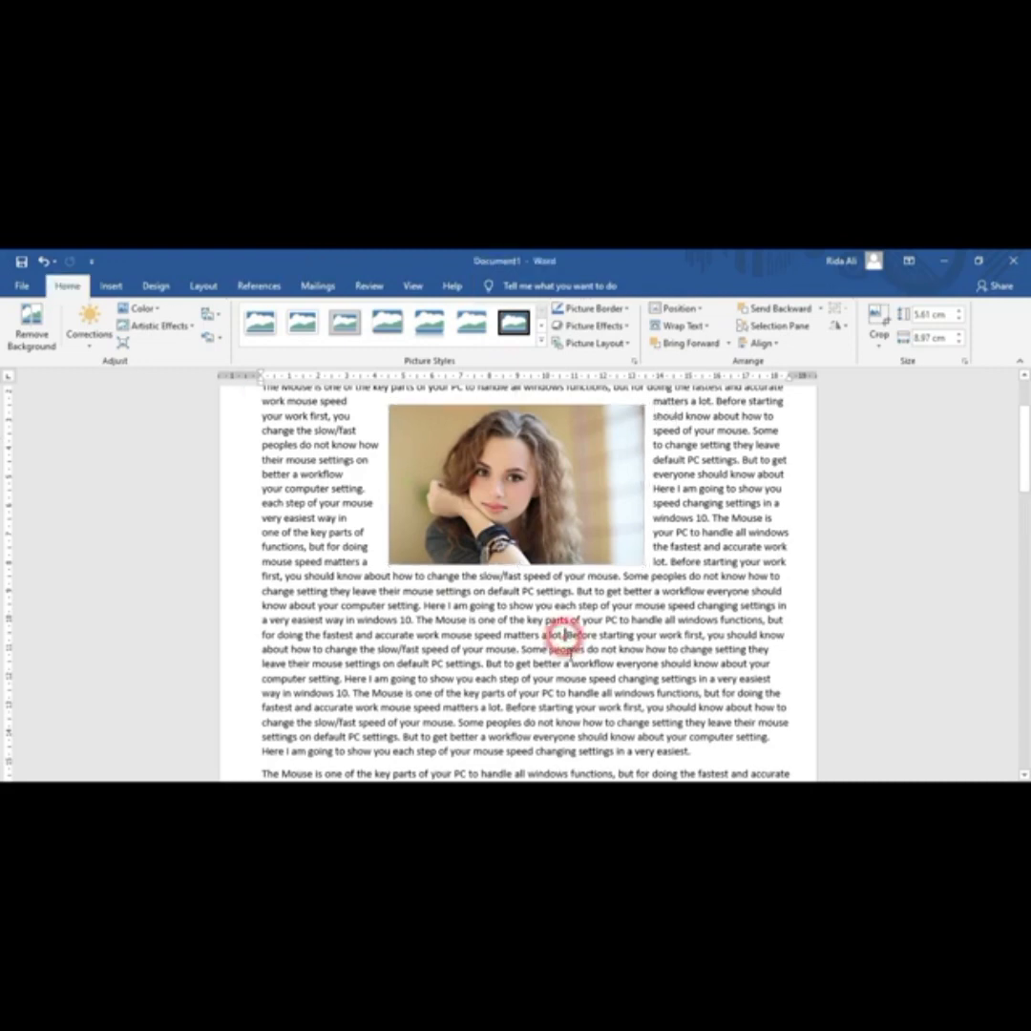
left_click(105, 287)
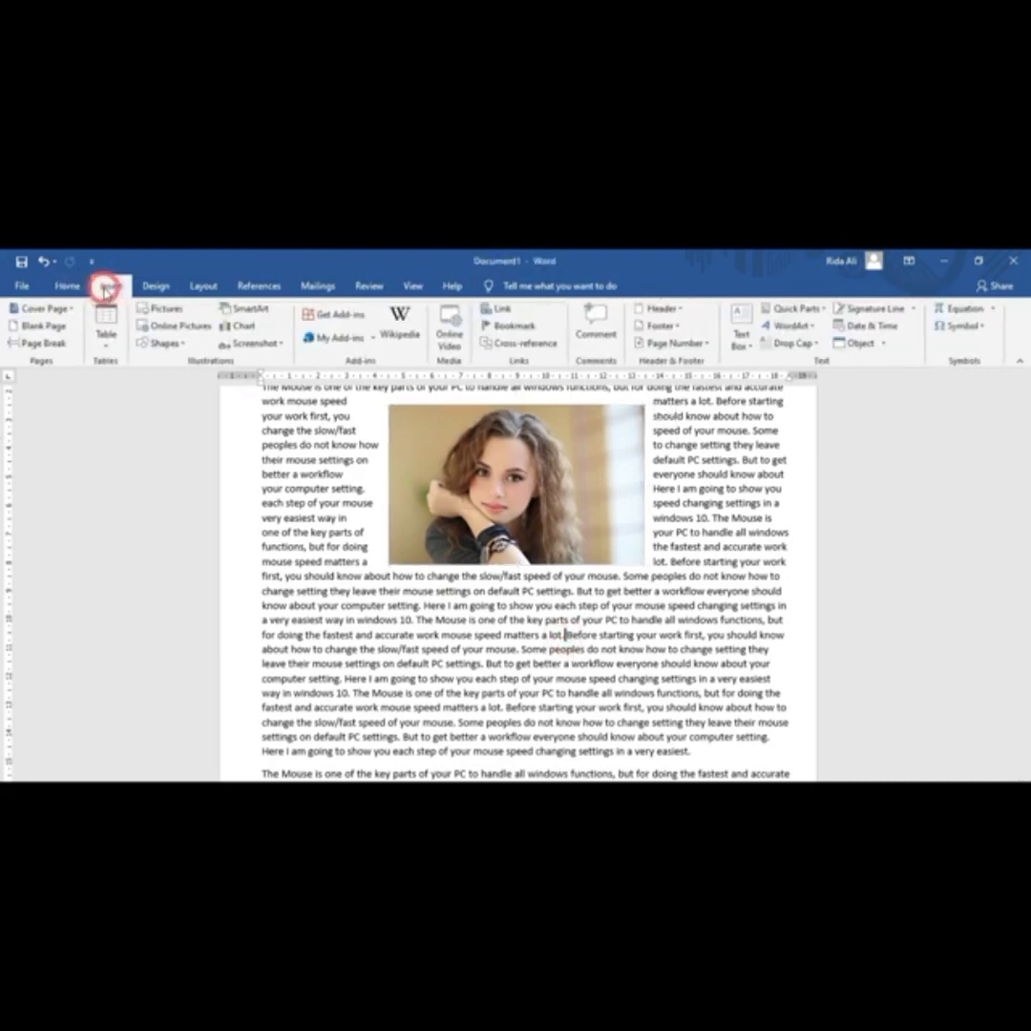
left_click(162, 343)
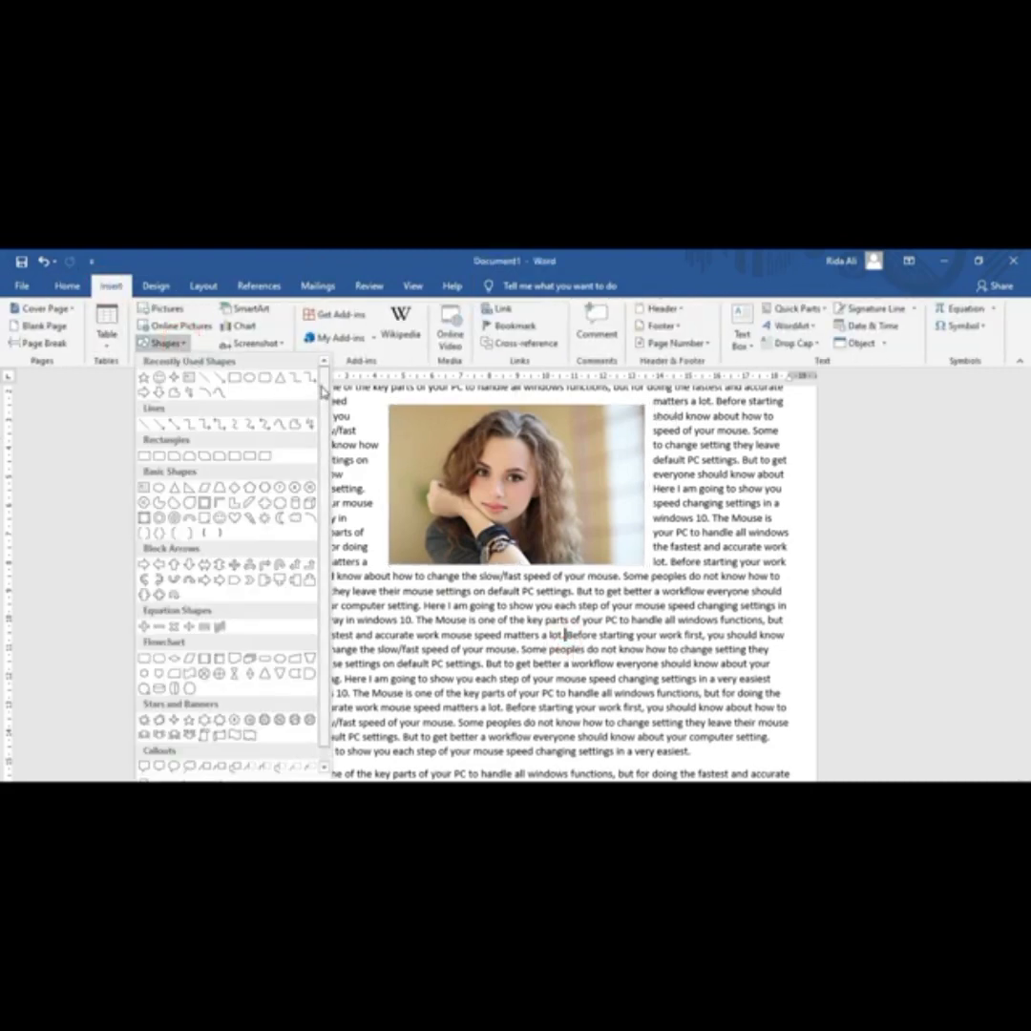
scroll(271, 396, "down", 1)
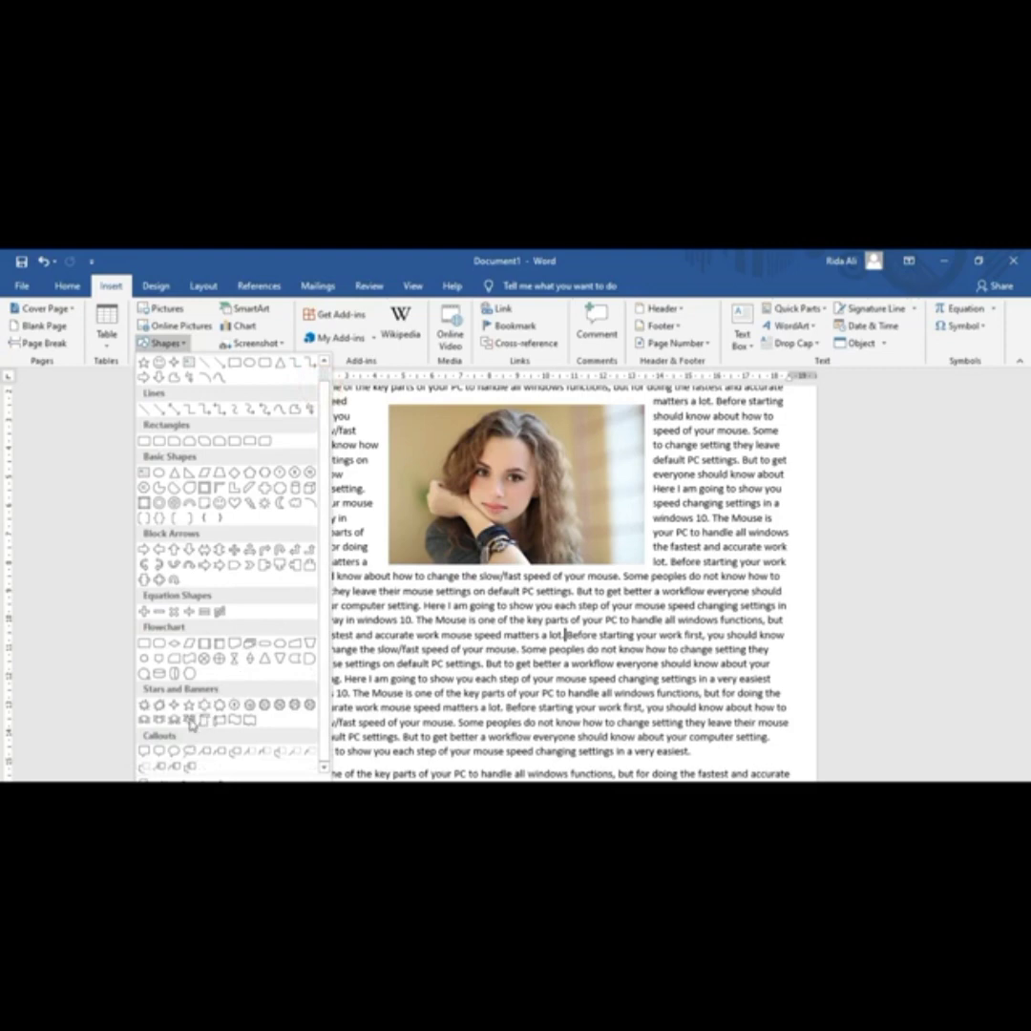
left_click(154, 611)
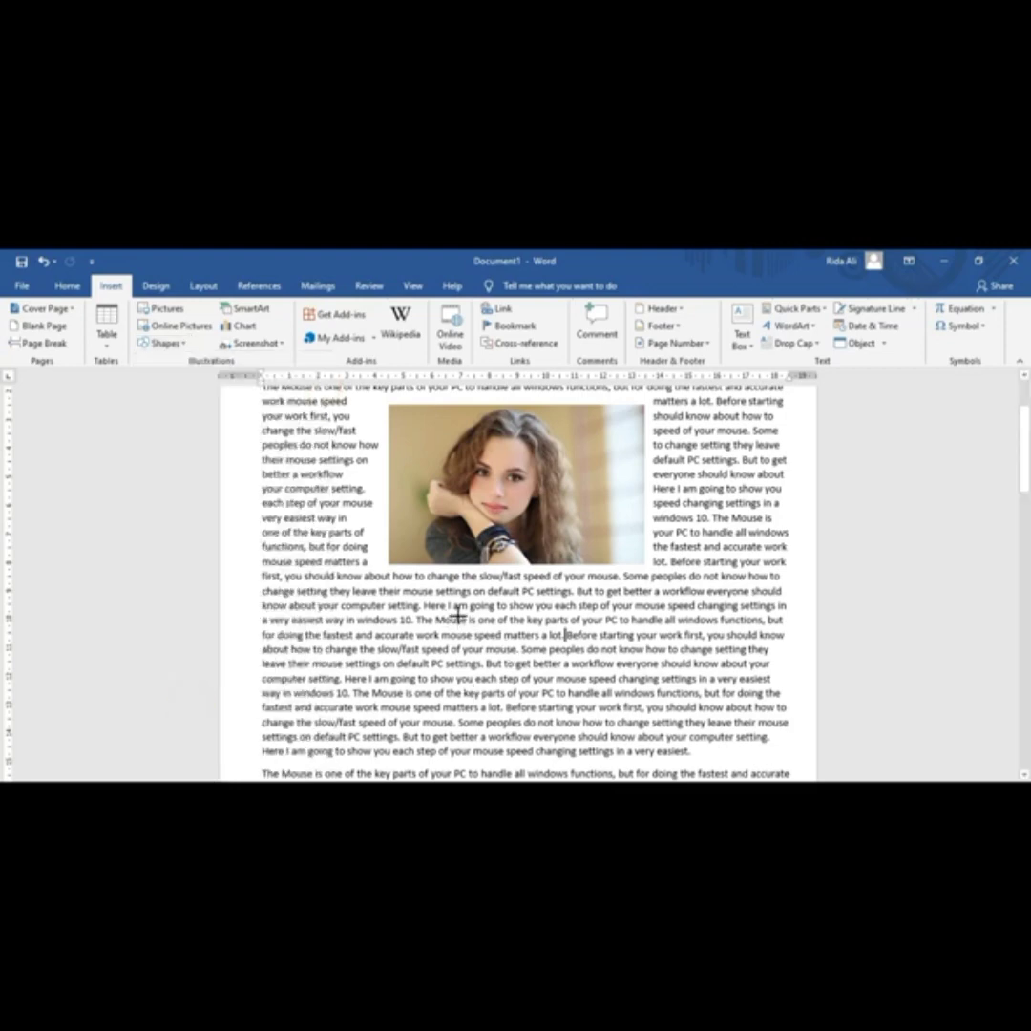
left_click_drag(444, 605, 617, 690)
left_click_drag(530, 695, 499, 674)
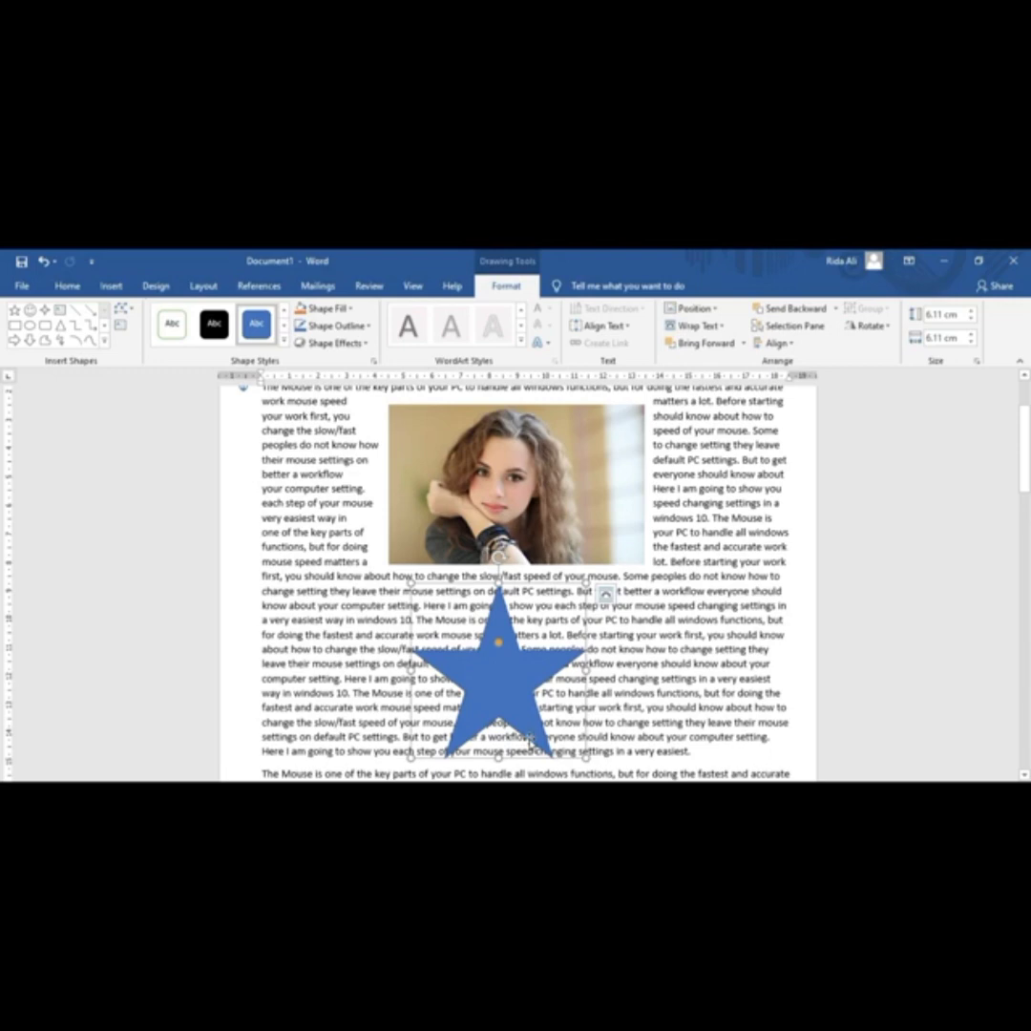
Nudge the star slightly to the right below the picture and set its text wrapping to Square
left_click(454, 420)
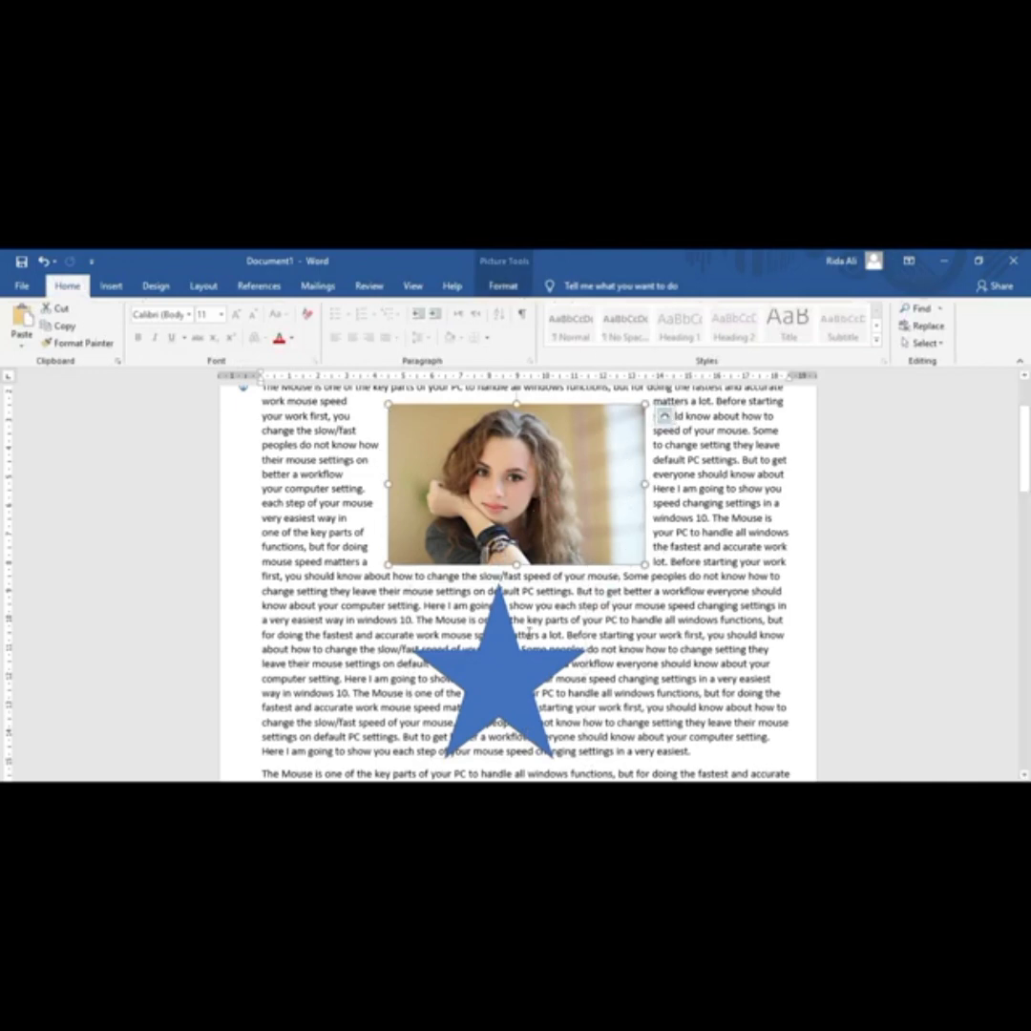
left_click(505, 704)
mouse_move(499, 684)
left_mouse_down()
mouse_move(515, 680)
mouse_move(504, 680)
left_mouse_up()
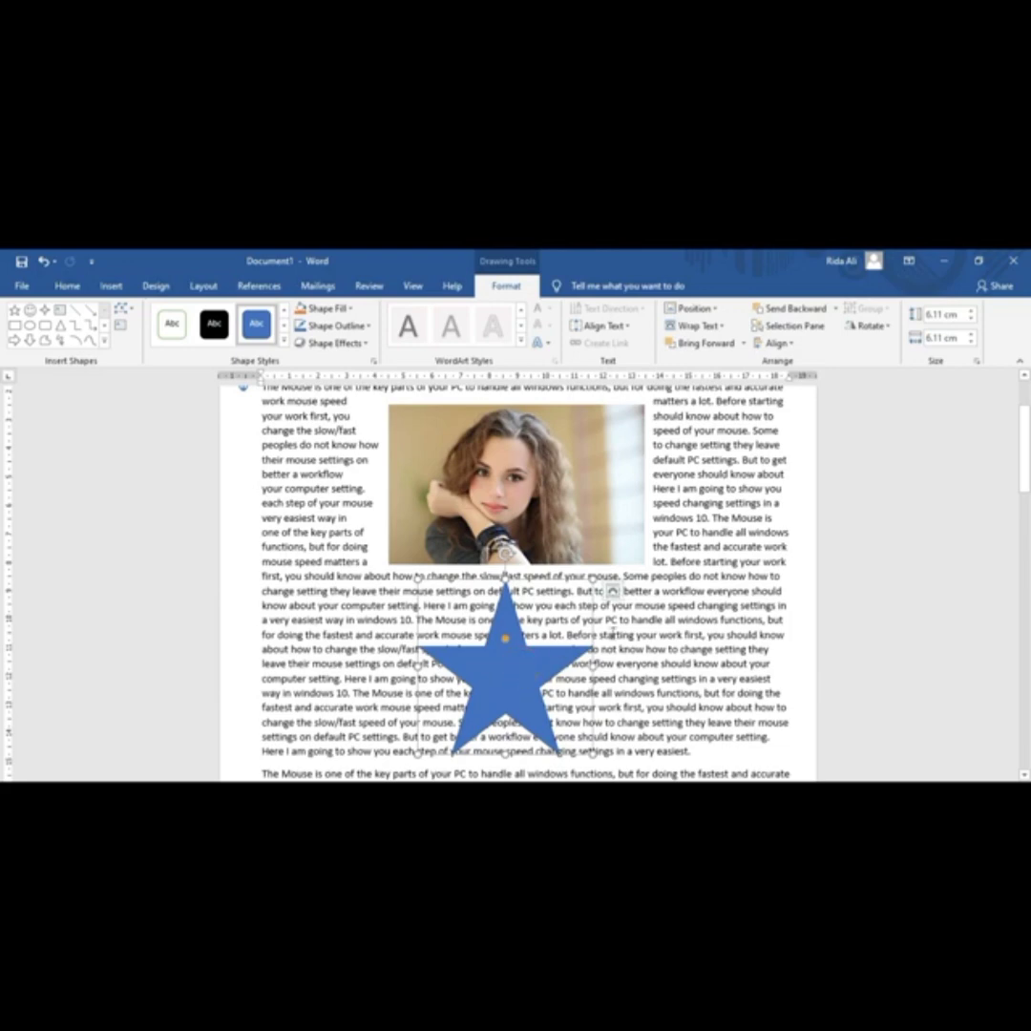
left_click(723, 327)
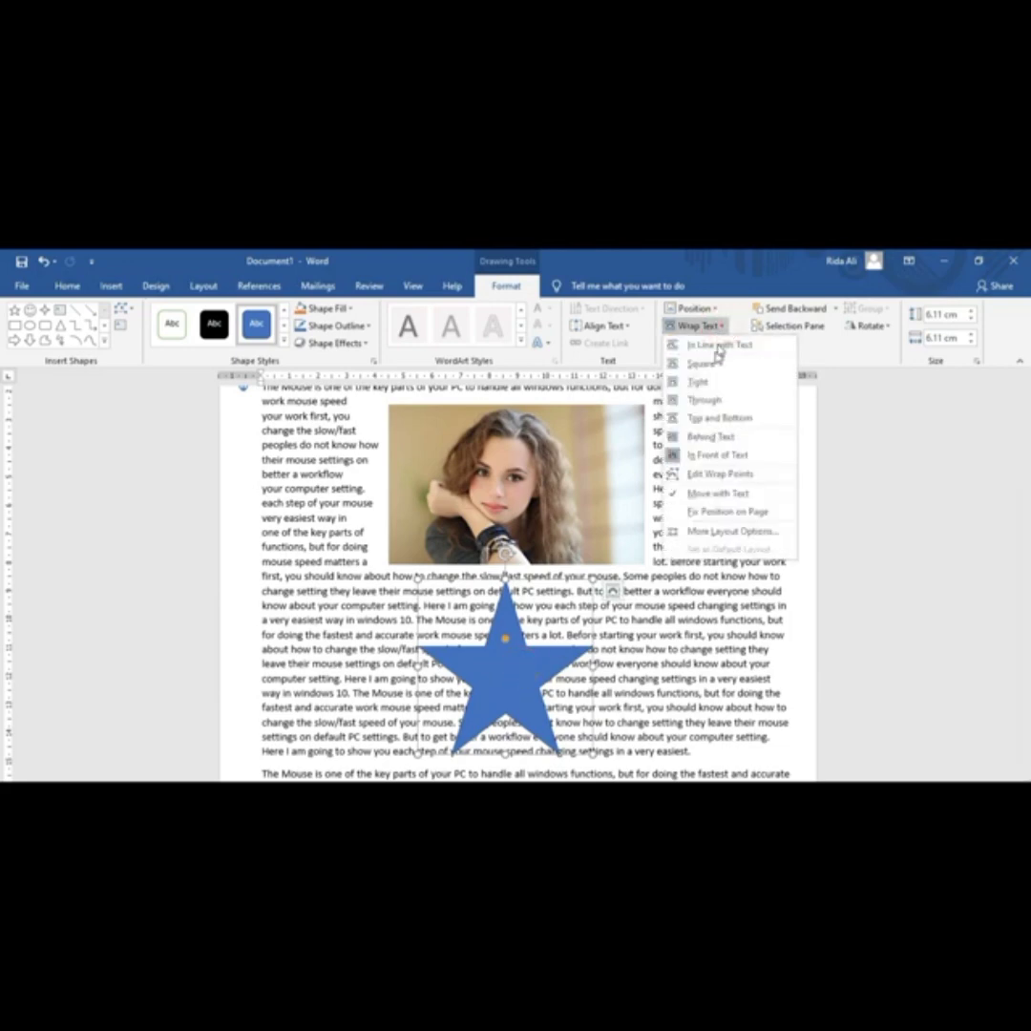
left_click(711, 366)
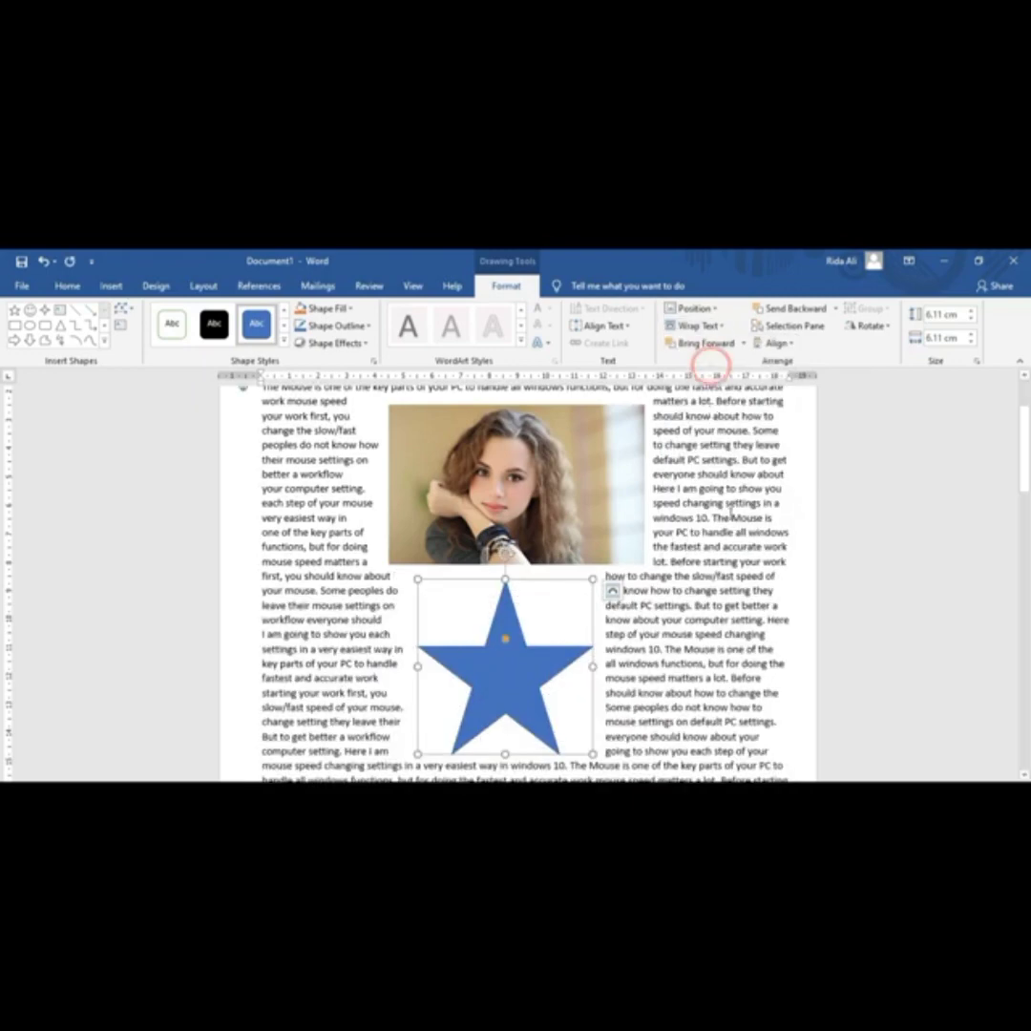
Move the star down slightly so two full lines of text run between it and the picture, and deselect it
scroll(556, 649, "down", 2)
scroll(556, 649, "up", 2)
mouse_move(535, 639)
left_mouse_down()
mouse_move(533, 668)
mouse_move(494, 626)
mouse_move(506, 661)
mouse_move(494, 662)
left_mouse_up()
left_click(720, 649)
left_click(652, 729)
left_click(657, 625)
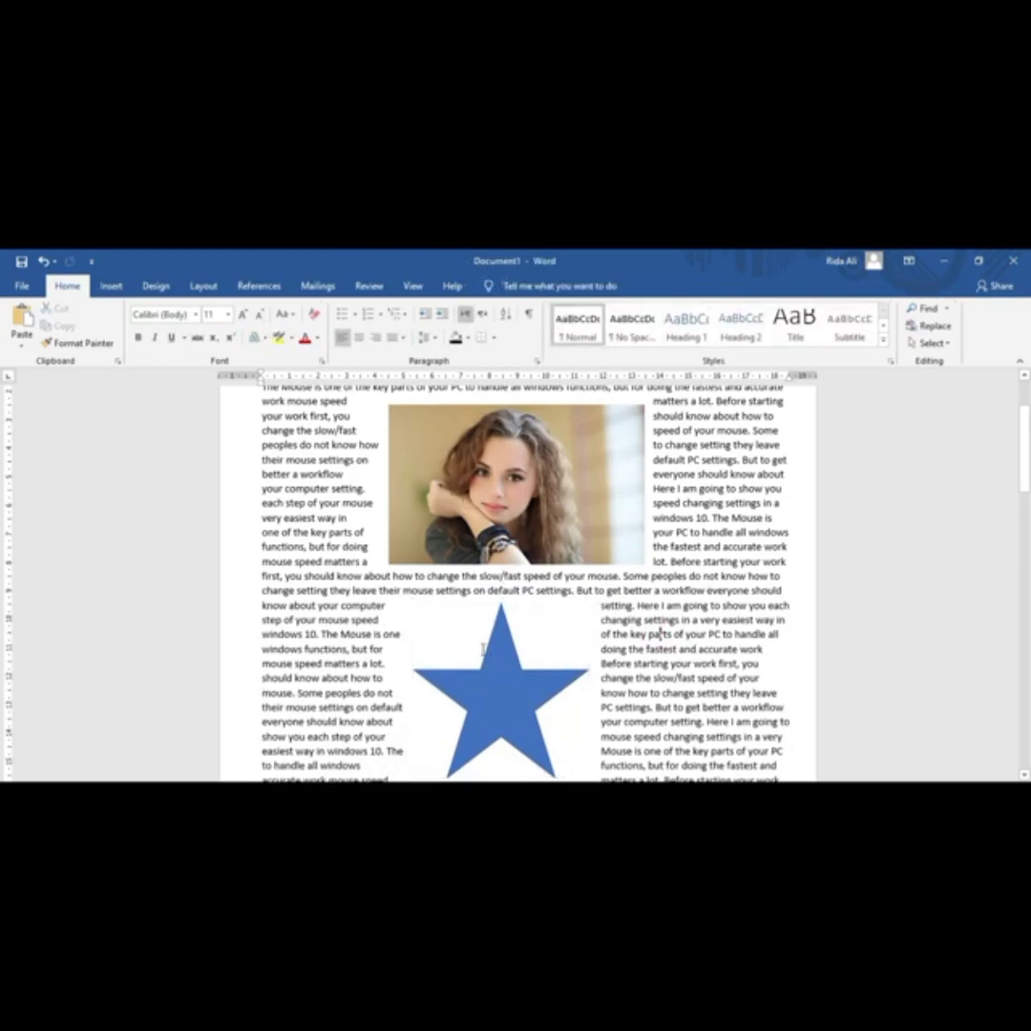
Change the star's text wrapping to Tight and shift it slightly right and back to see the text follow its outline
left_click(453, 419)
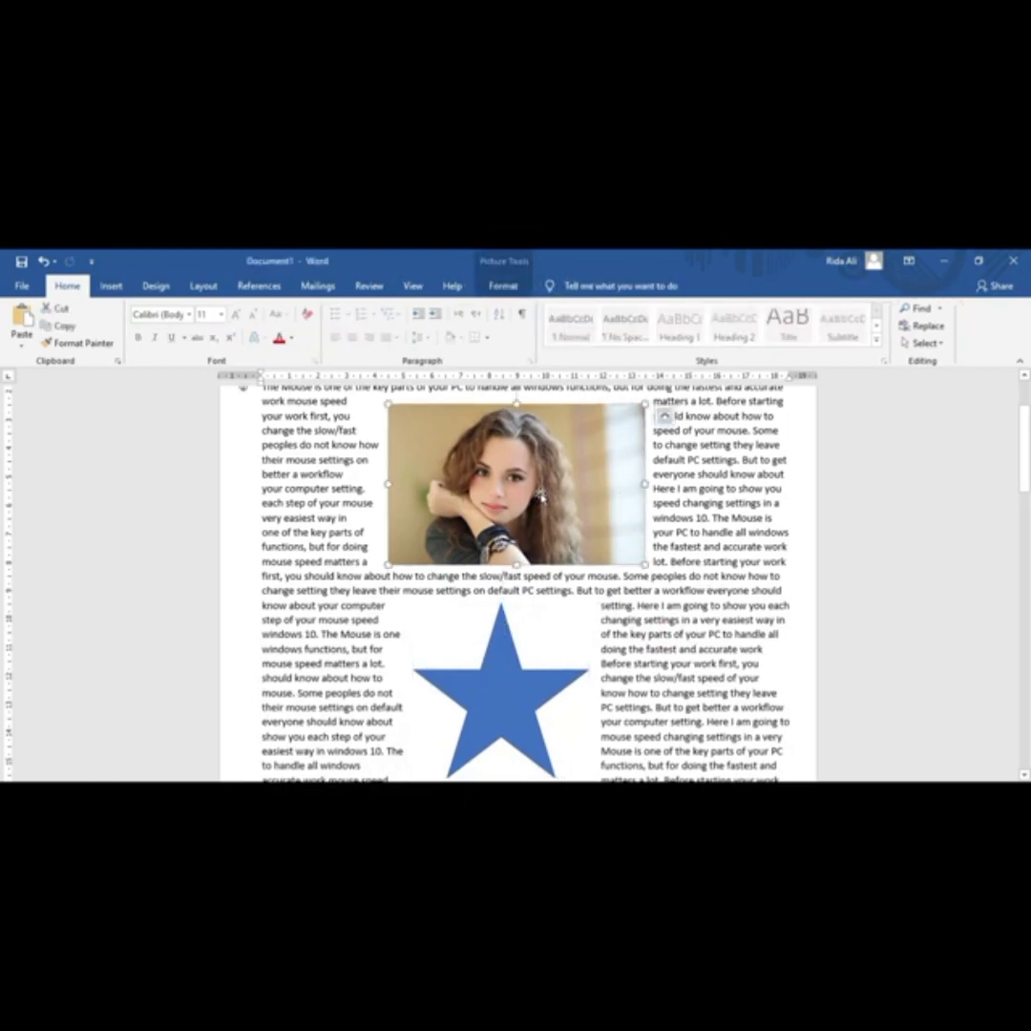
left_click(499, 661)
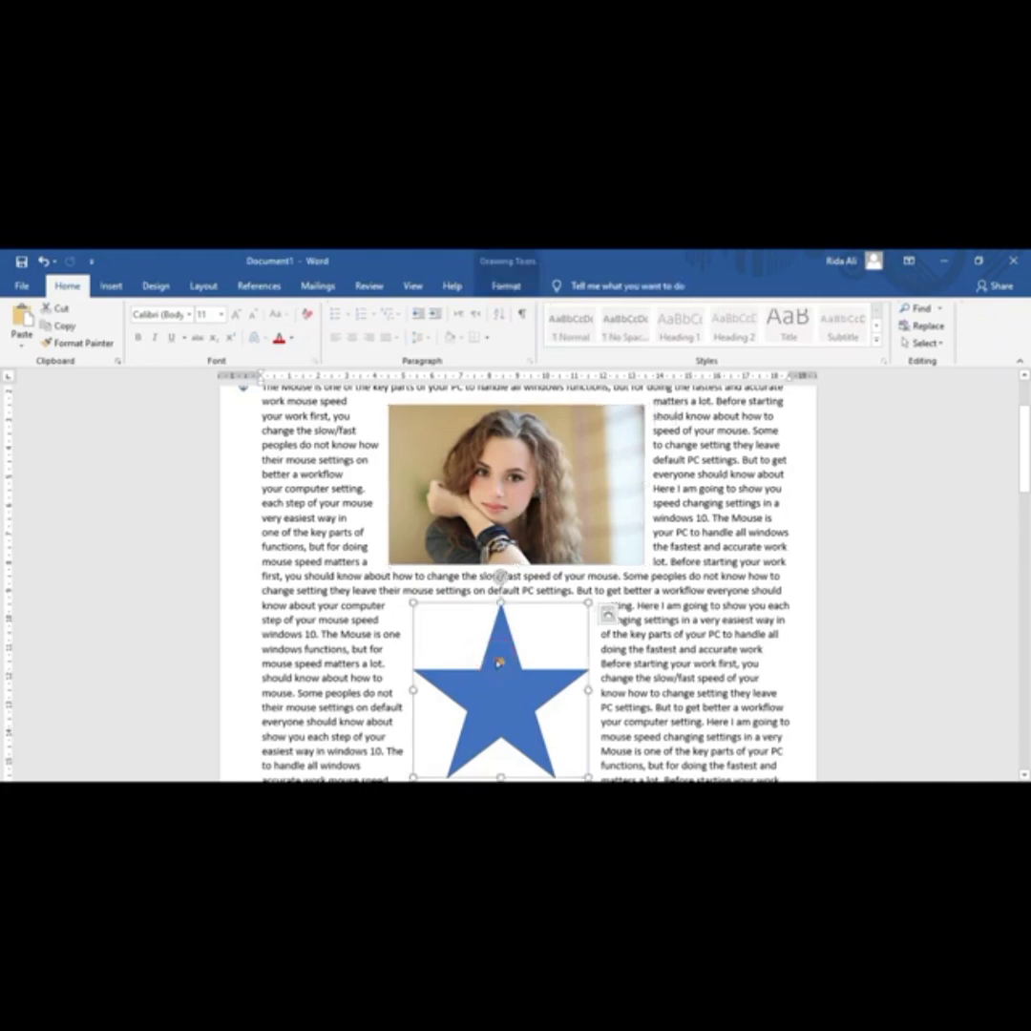
left_click(506, 286)
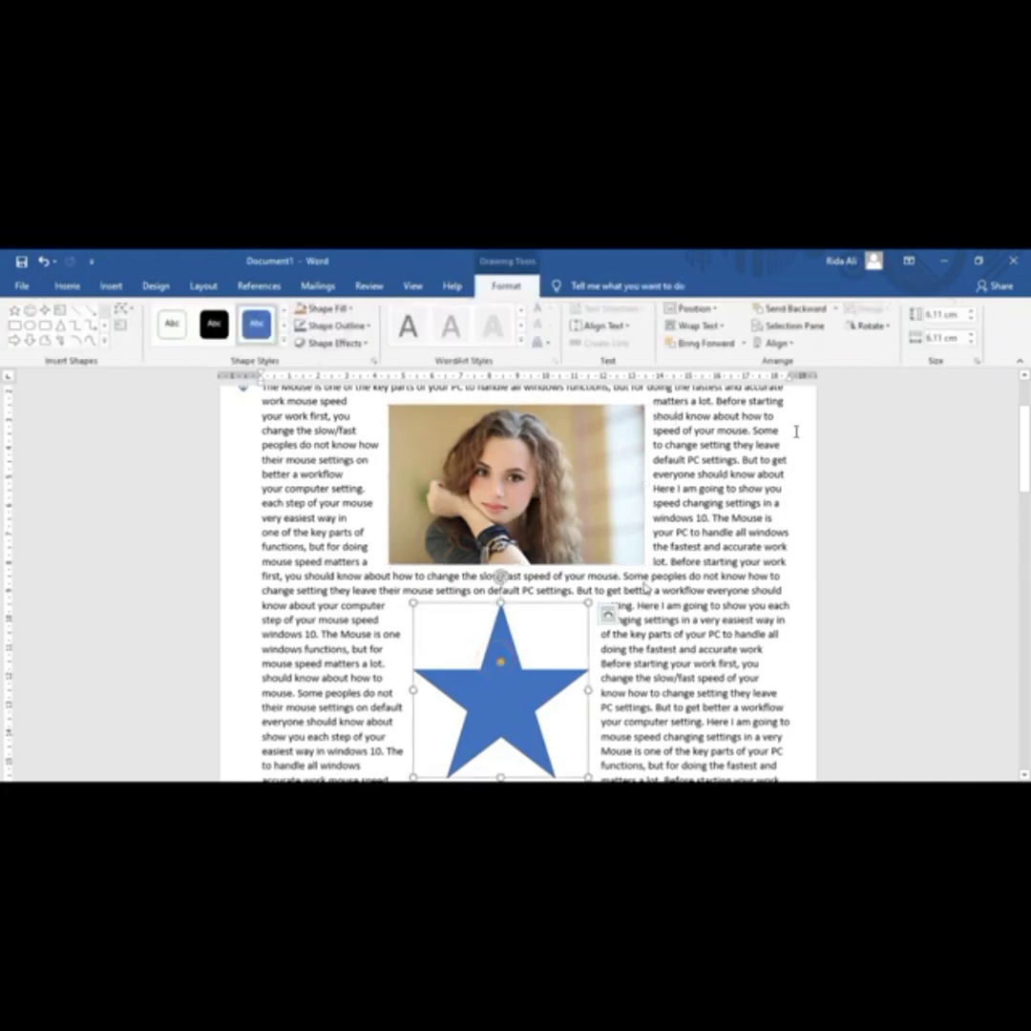
left_click(720, 327)
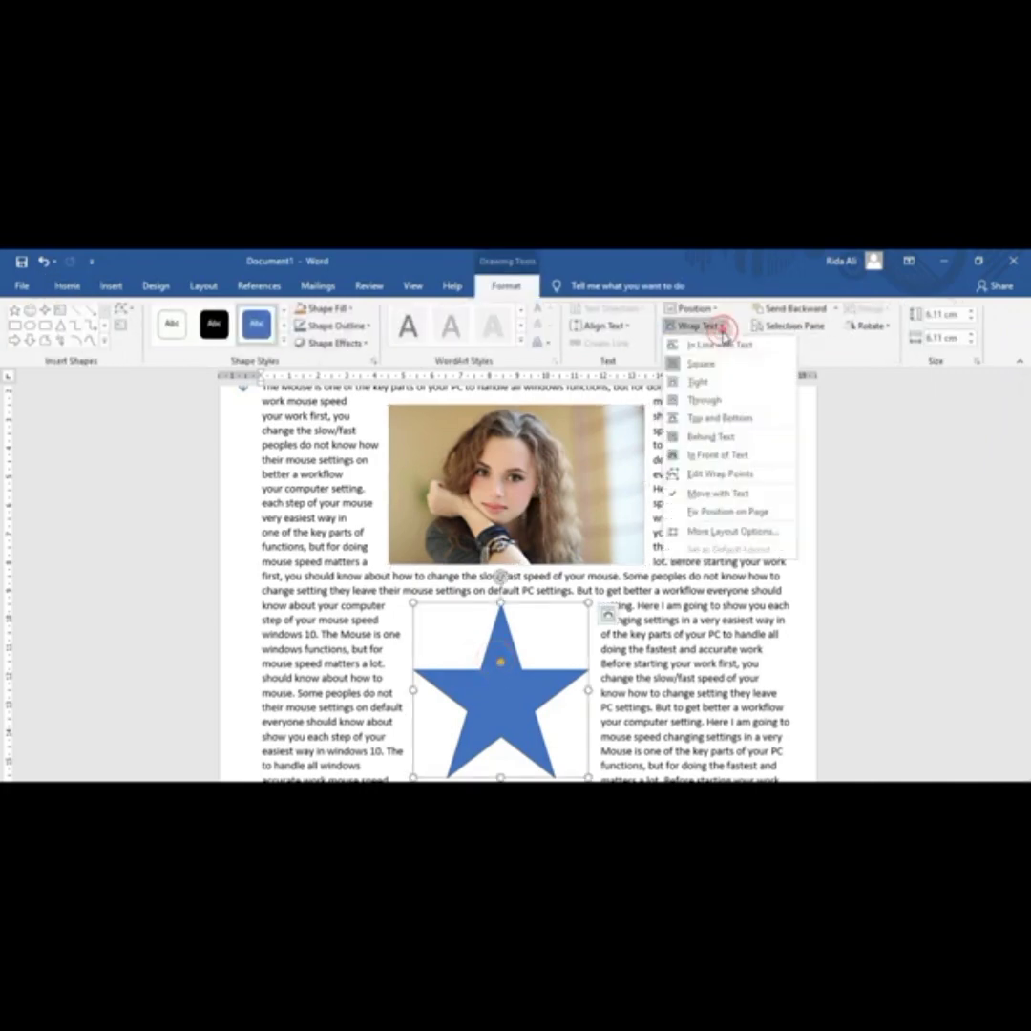
left_click(701, 382)
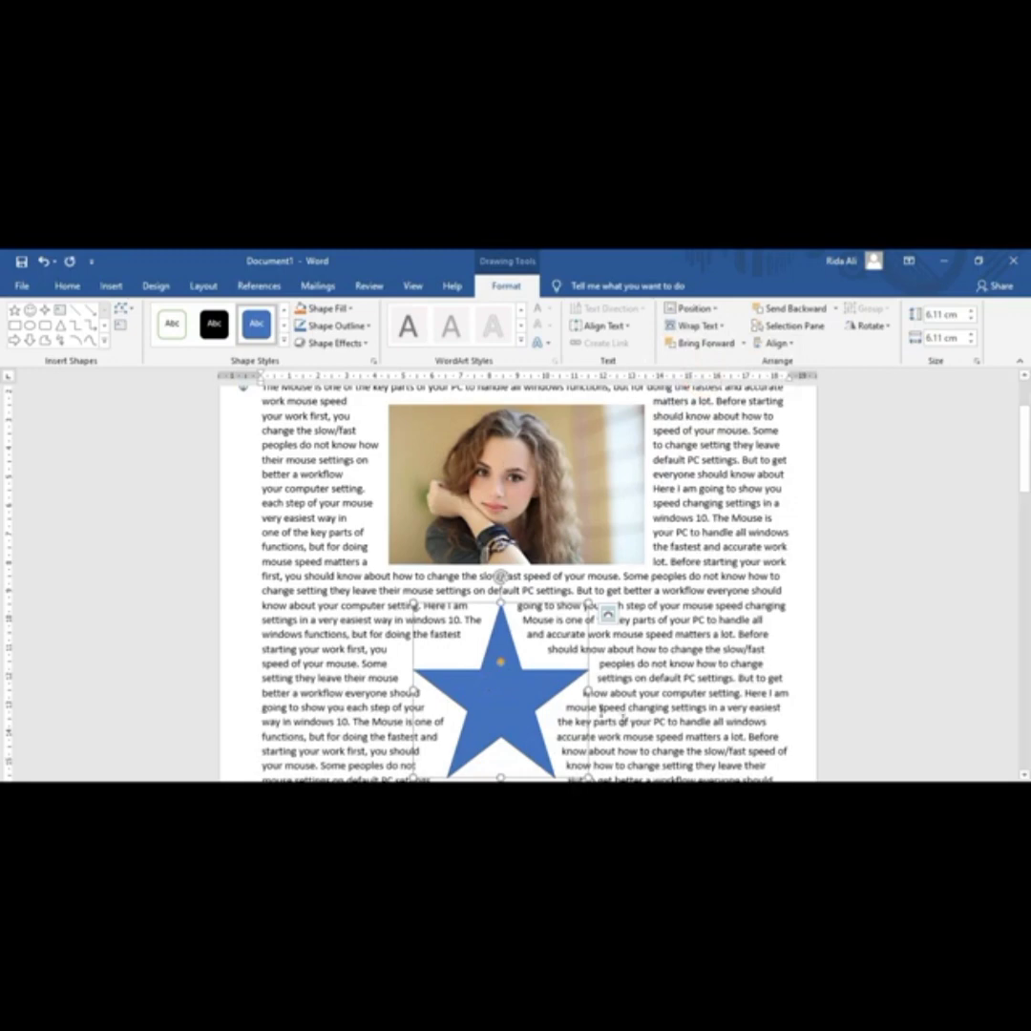
left_click_drag(487, 675, 509, 678)
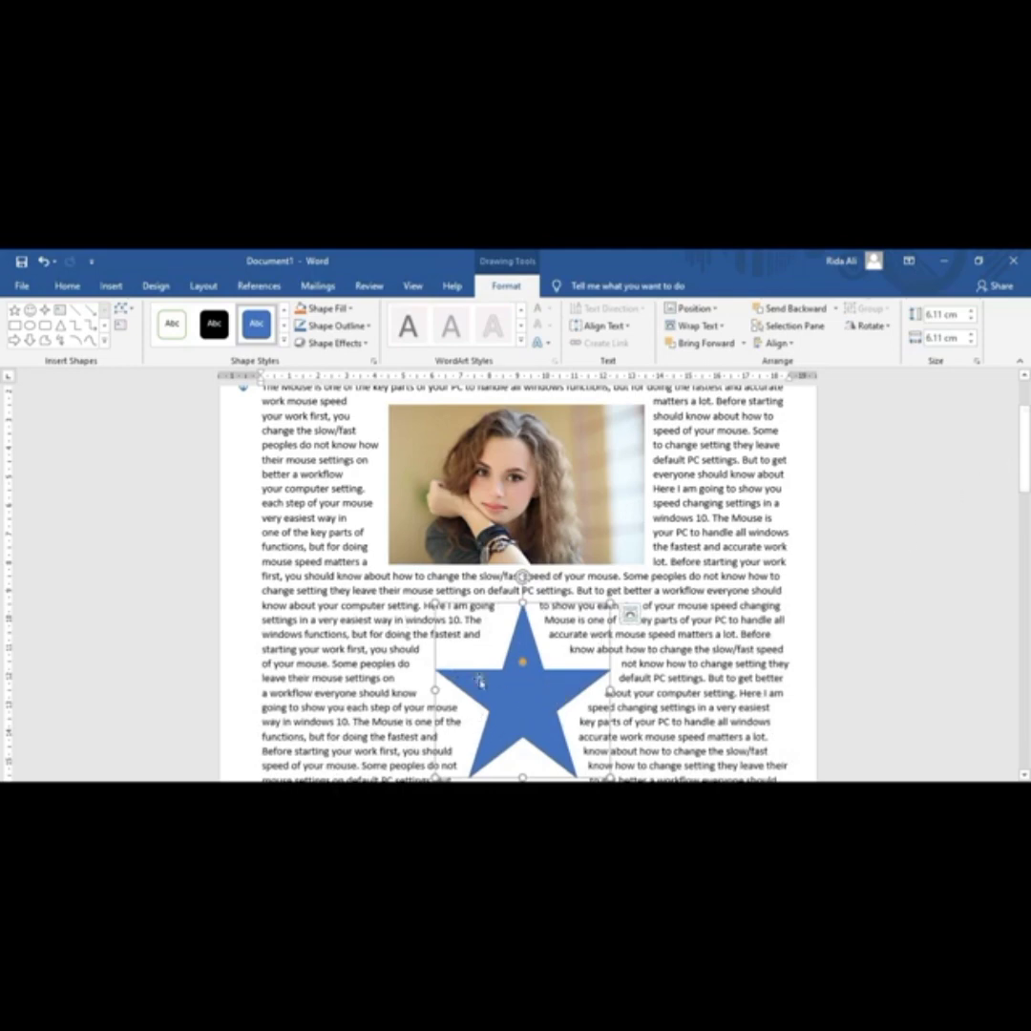
left_click_drag(522, 695, 500, 695)
Set the picture's text wrapping to Through and nudge the picture slightly down and to the right
left_click(565, 489)
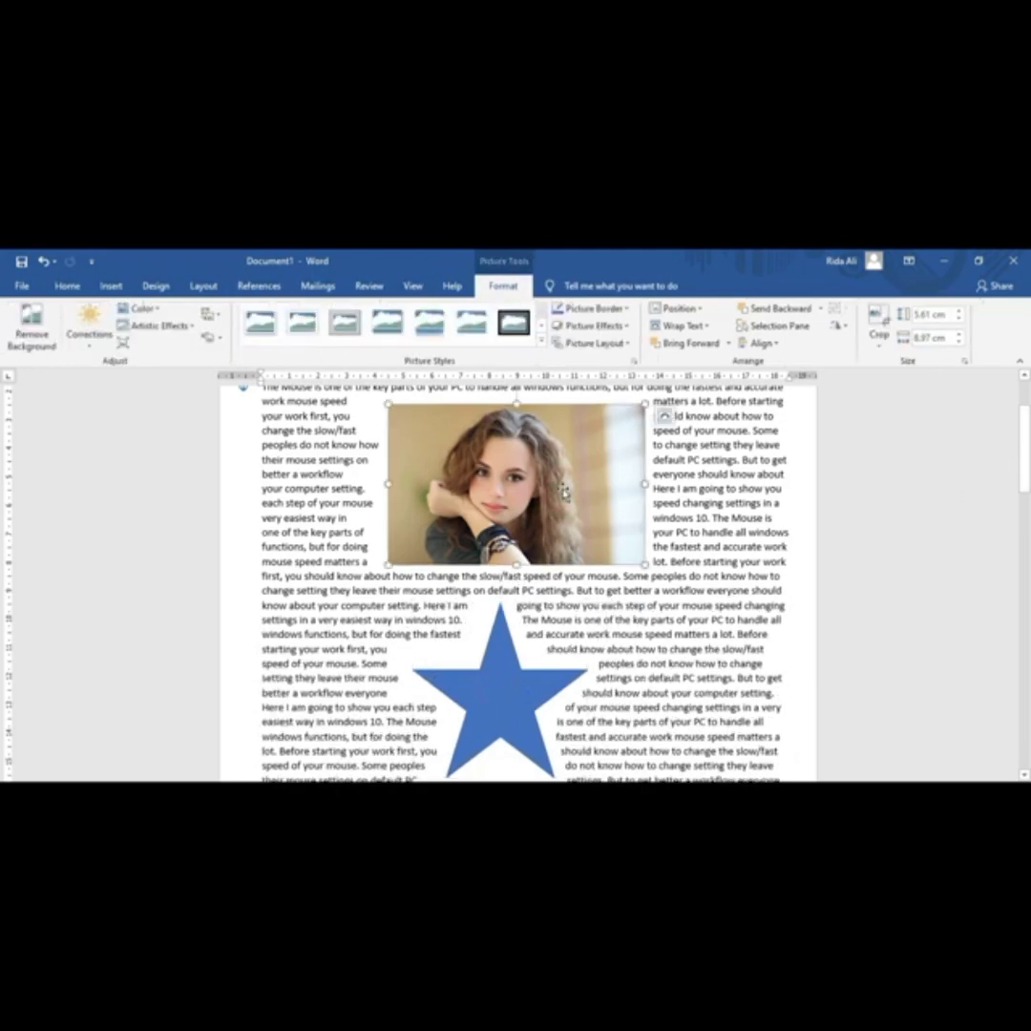
left_click(706, 327)
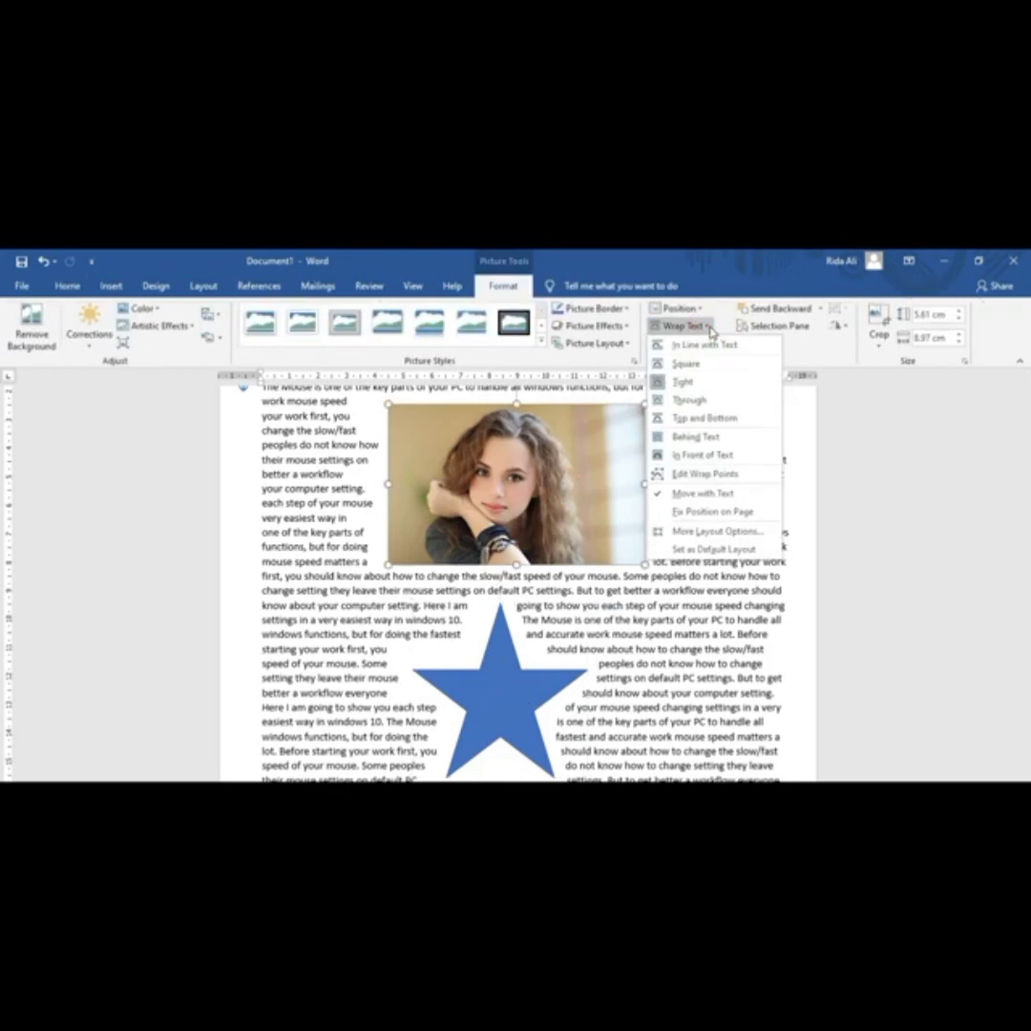
left_click(702, 406)
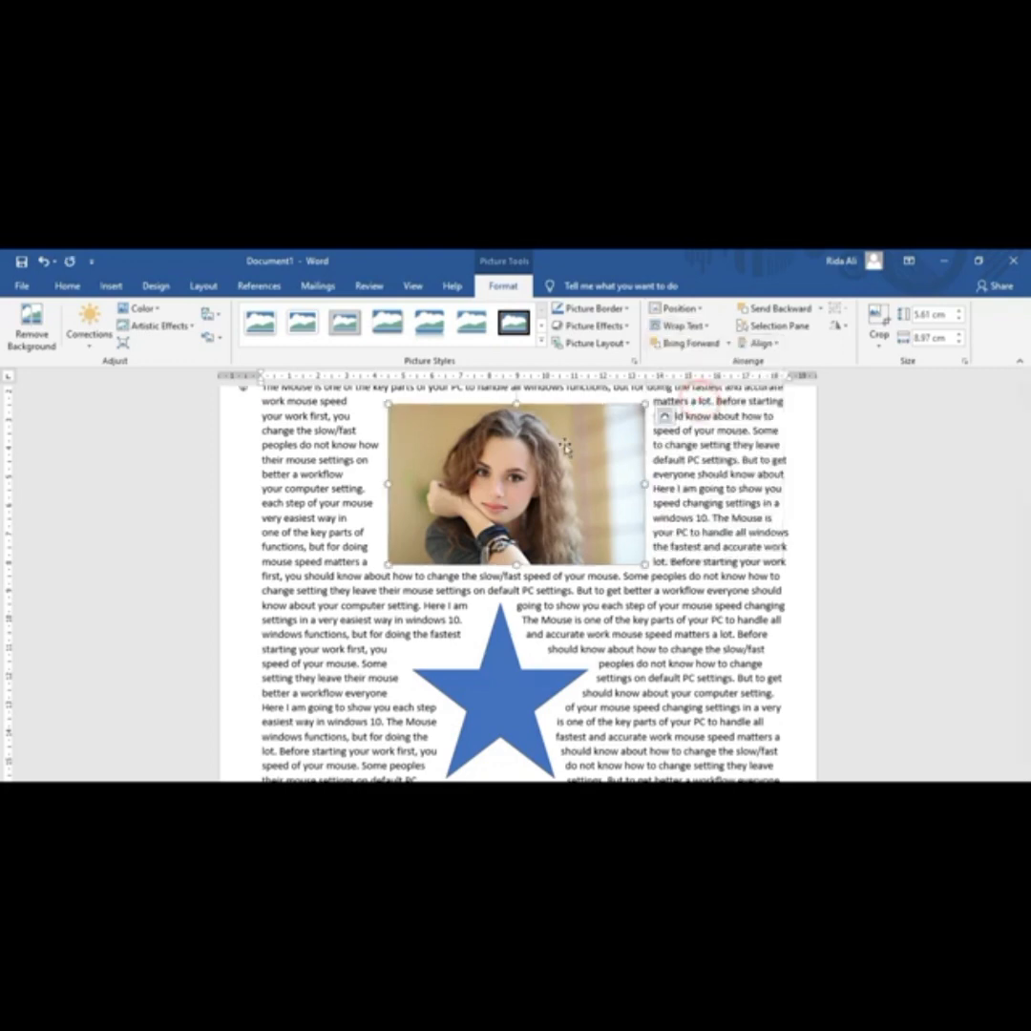
mouse_move(564, 448)
left_mouse_down()
mouse_move(528, 474)
mouse_move(553, 476)
left_mouse_up()
left_click(504, 691)
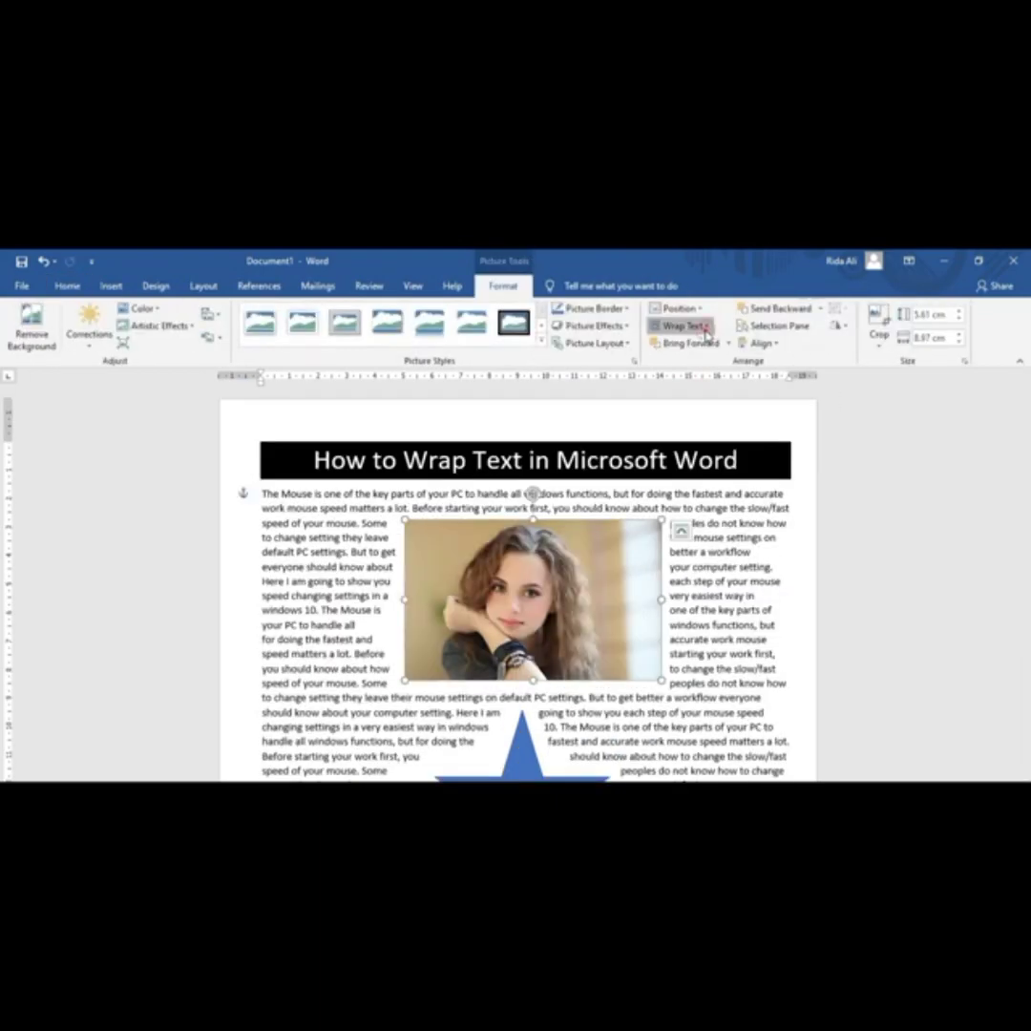
Set the picture's text wrapping to Top and Bottom and move it down slightly so three lines run above it
left_click(704, 327)
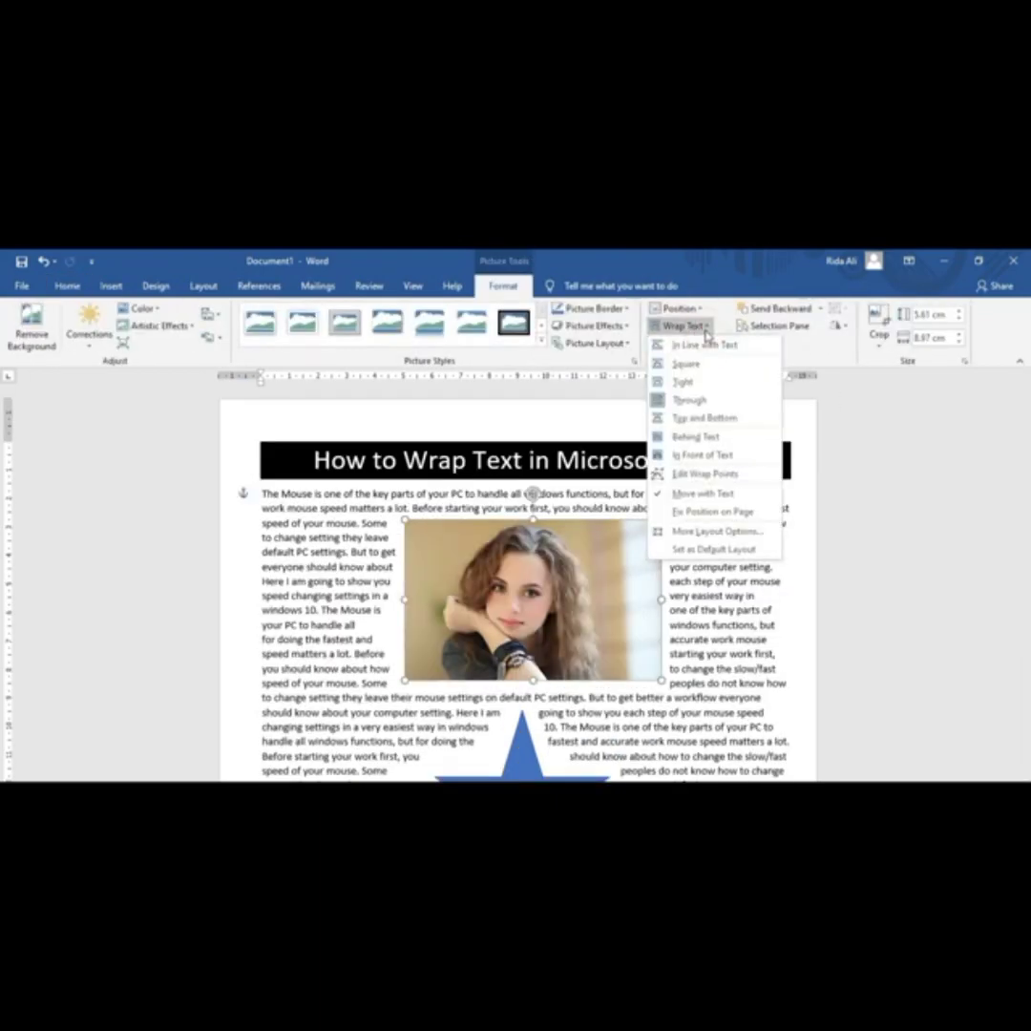
left_click(701, 421)
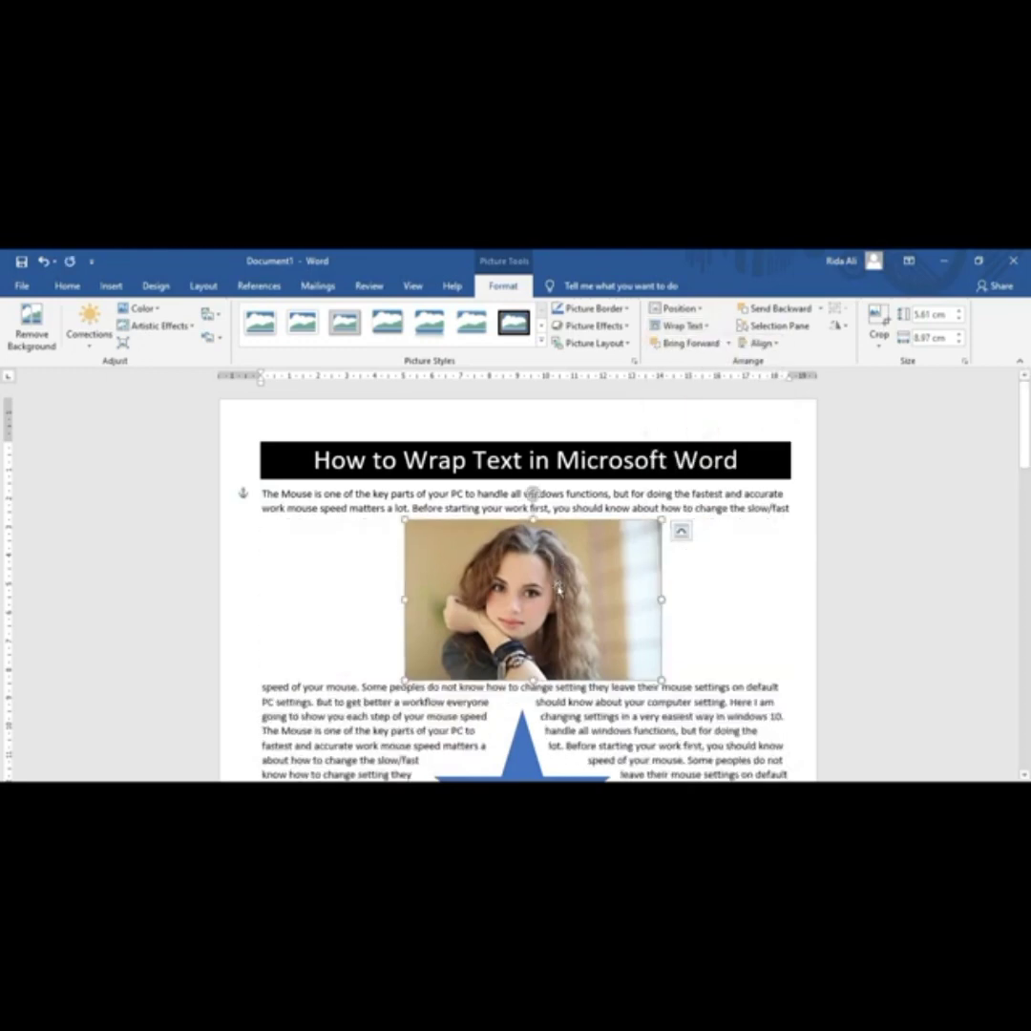
mouse_move(559, 588)
left_mouse_down()
mouse_move(558, 570)
mouse_move(556, 604)
mouse_move(548, 600)
left_mouse_up()
Move the star to the left edge of the text below the picture and from there across to the right edge
scroll(655, 633, "down", 4)
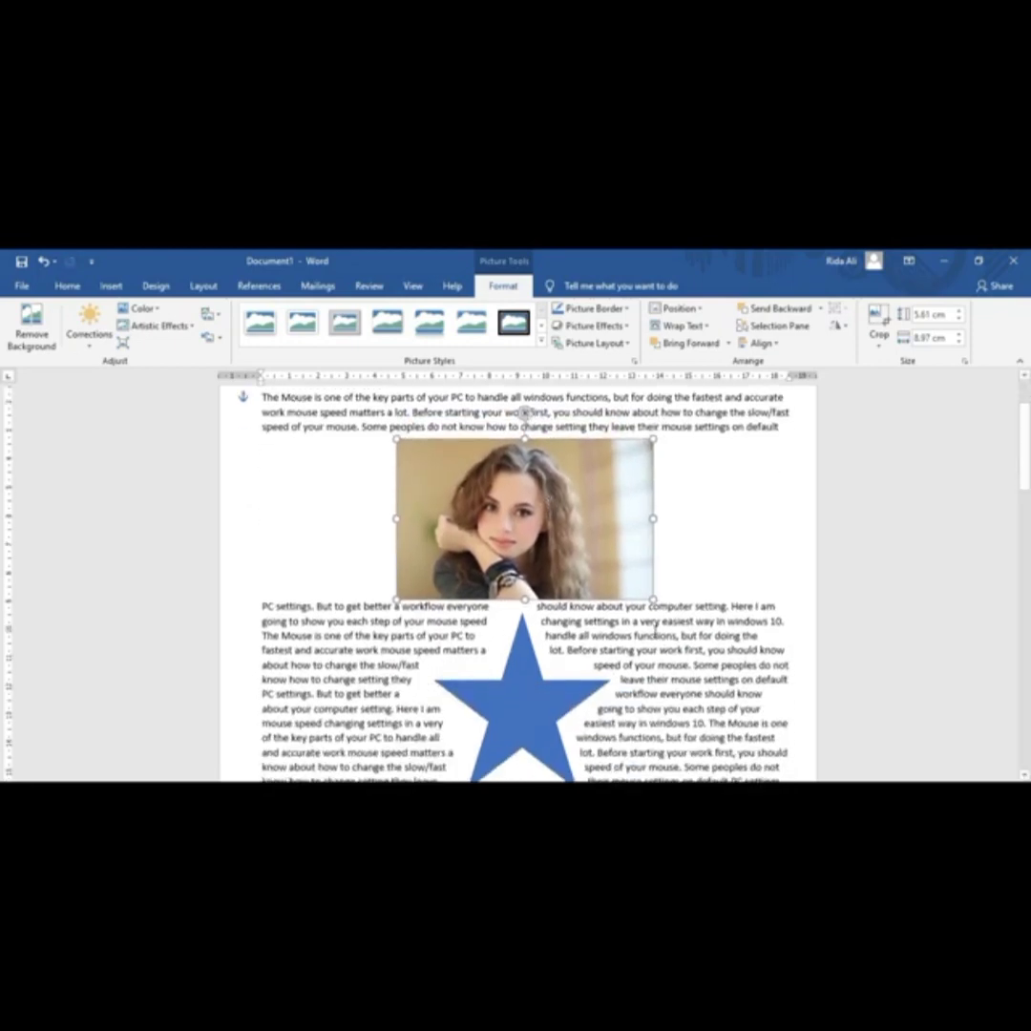
left_click(525, 609)
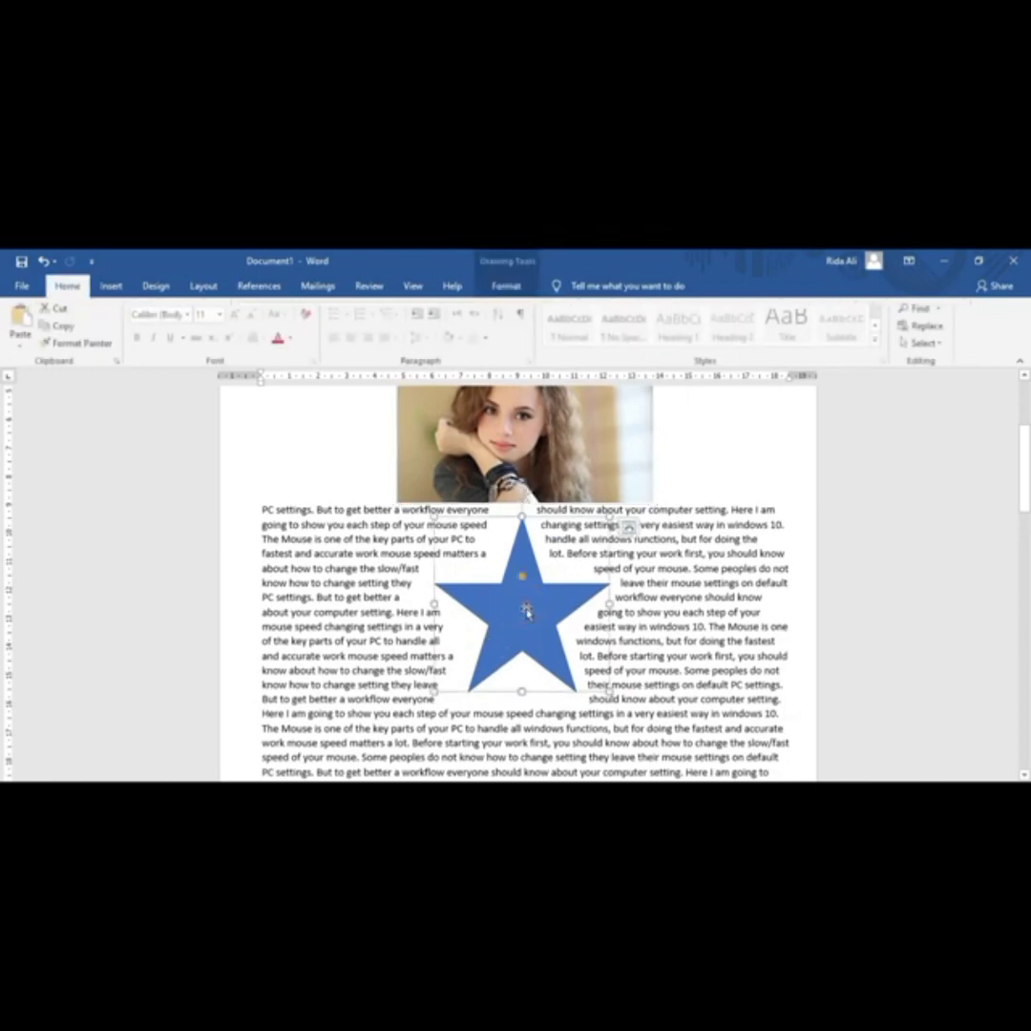
mouse_move(525, 609)
left_mouse_down()
mouse_move(397, 673)
mouse_move(369, 657)
left_mouse_up()
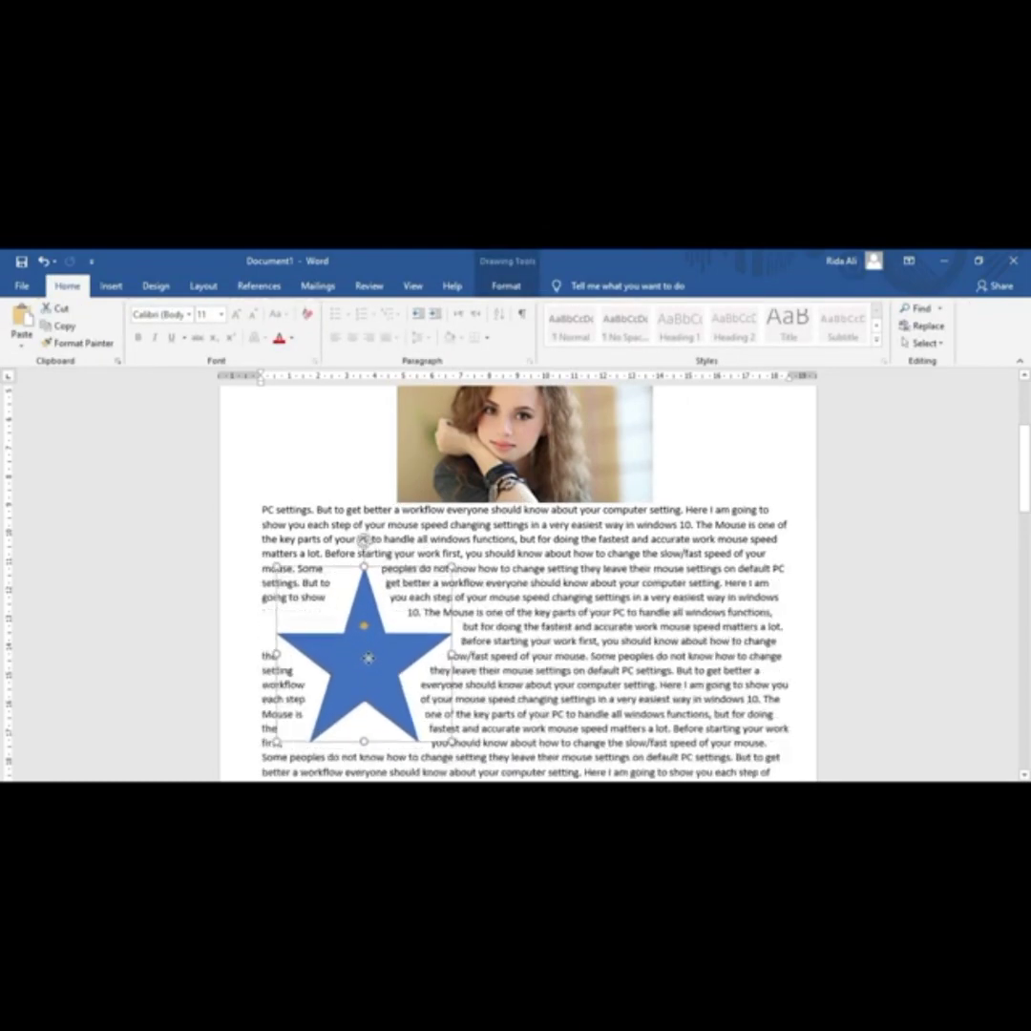
scroll(580, 659, "up", 3)
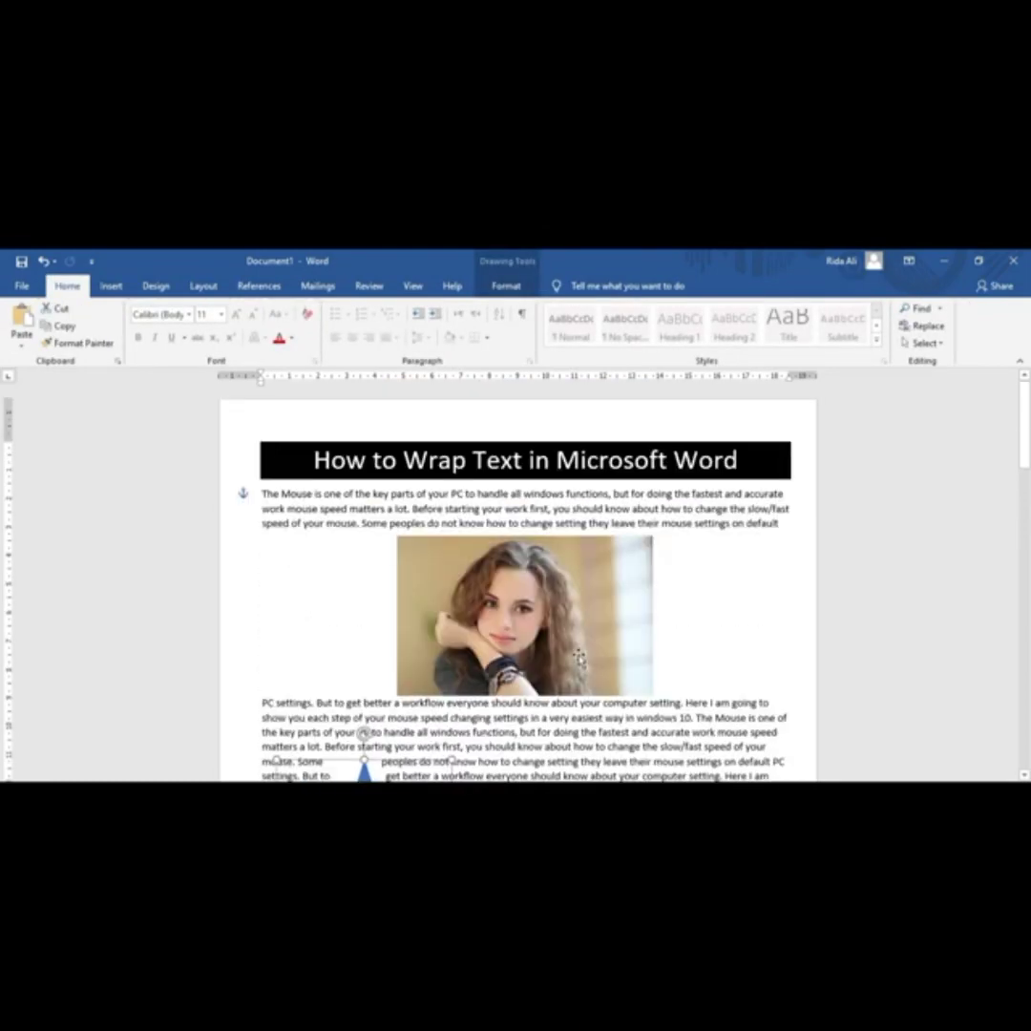
scroll(539, 678, "down", 3)
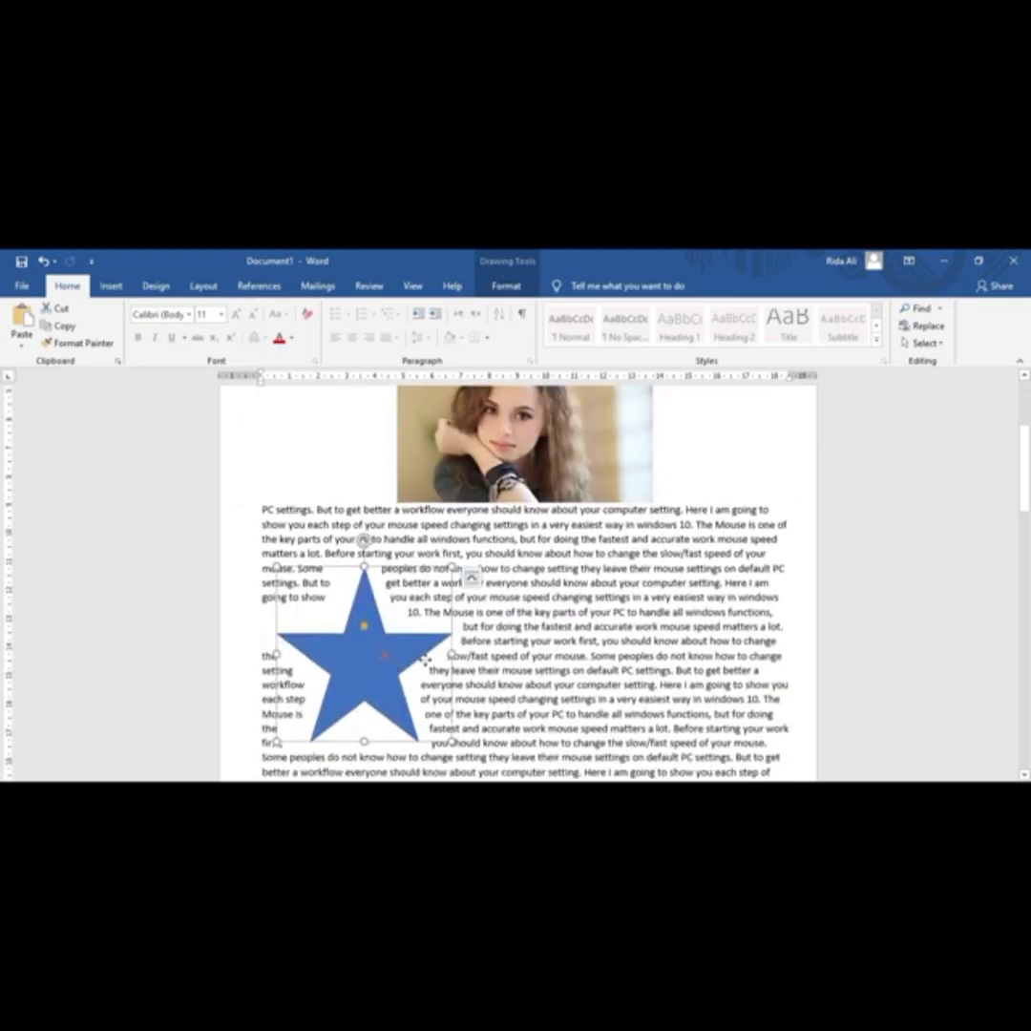
left_click_drag(441, 646, 695, 640)
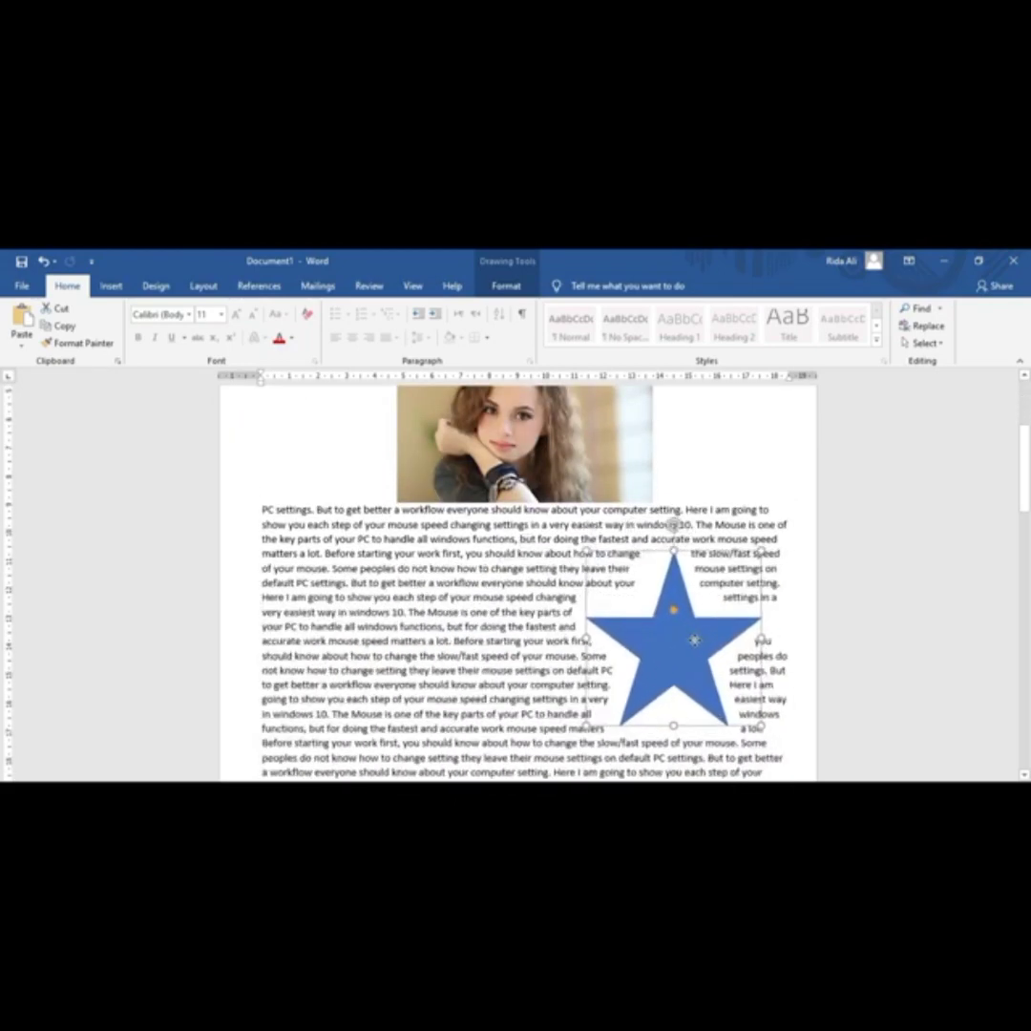
scroll(695, 646, "up", 3)
scroll(694, 646, "down", 3)
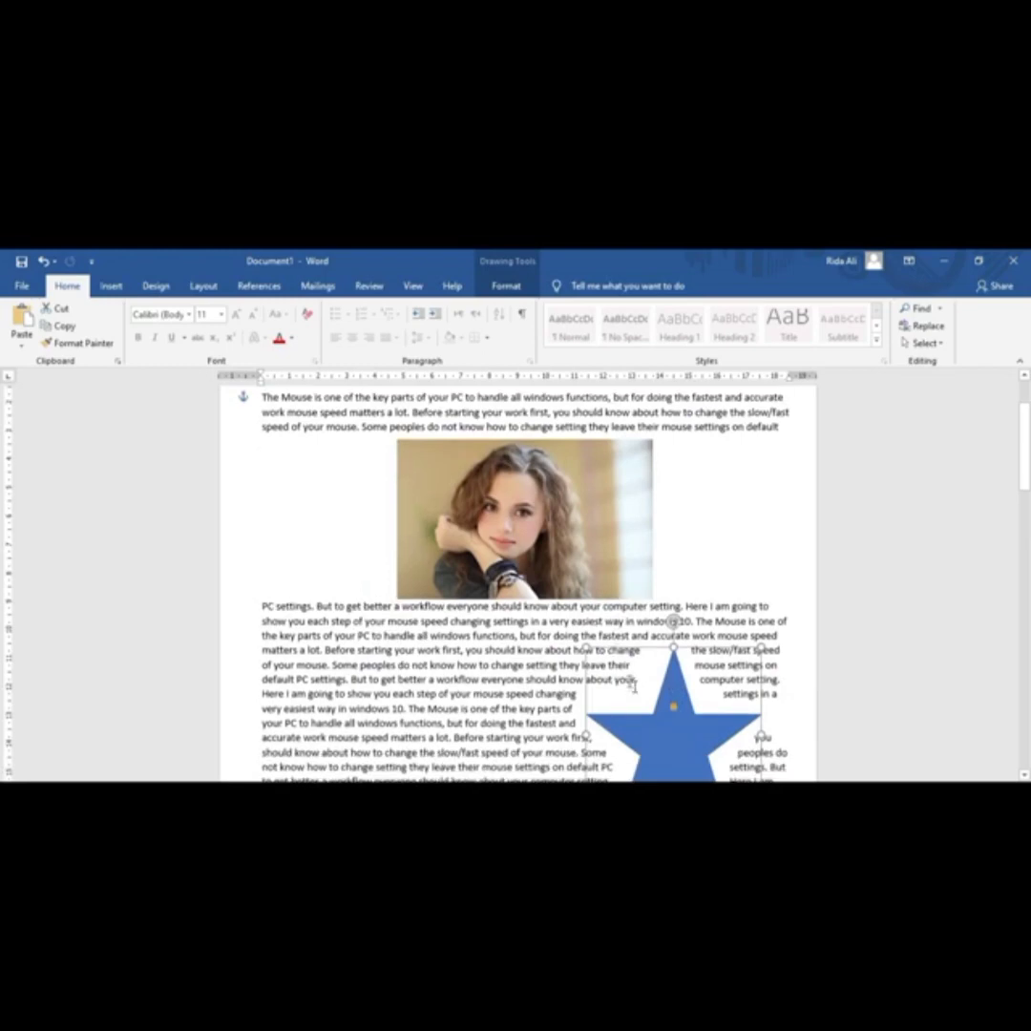
Place the picture Behind Text and move it to the page's left edge, directly below the title
scroll(591, 545, "up", 4)
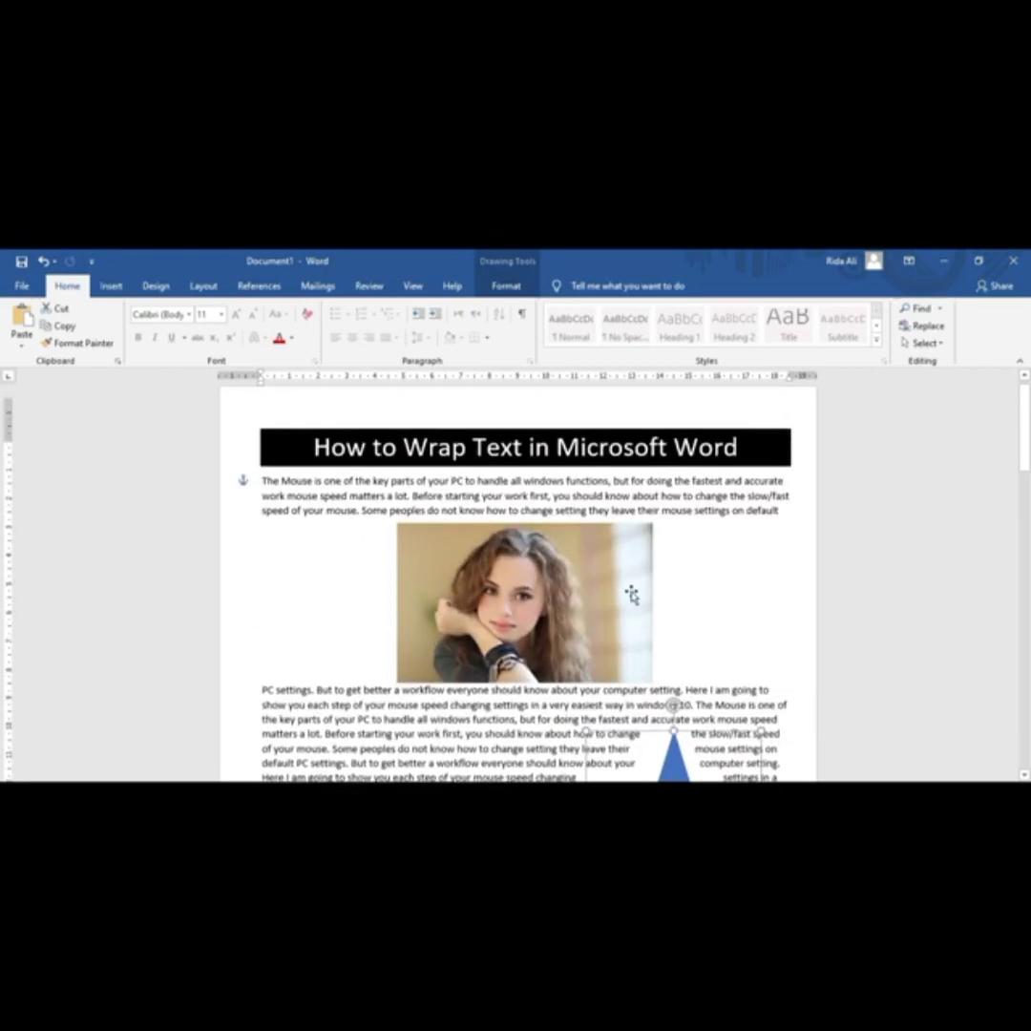
left_click(605, 633)
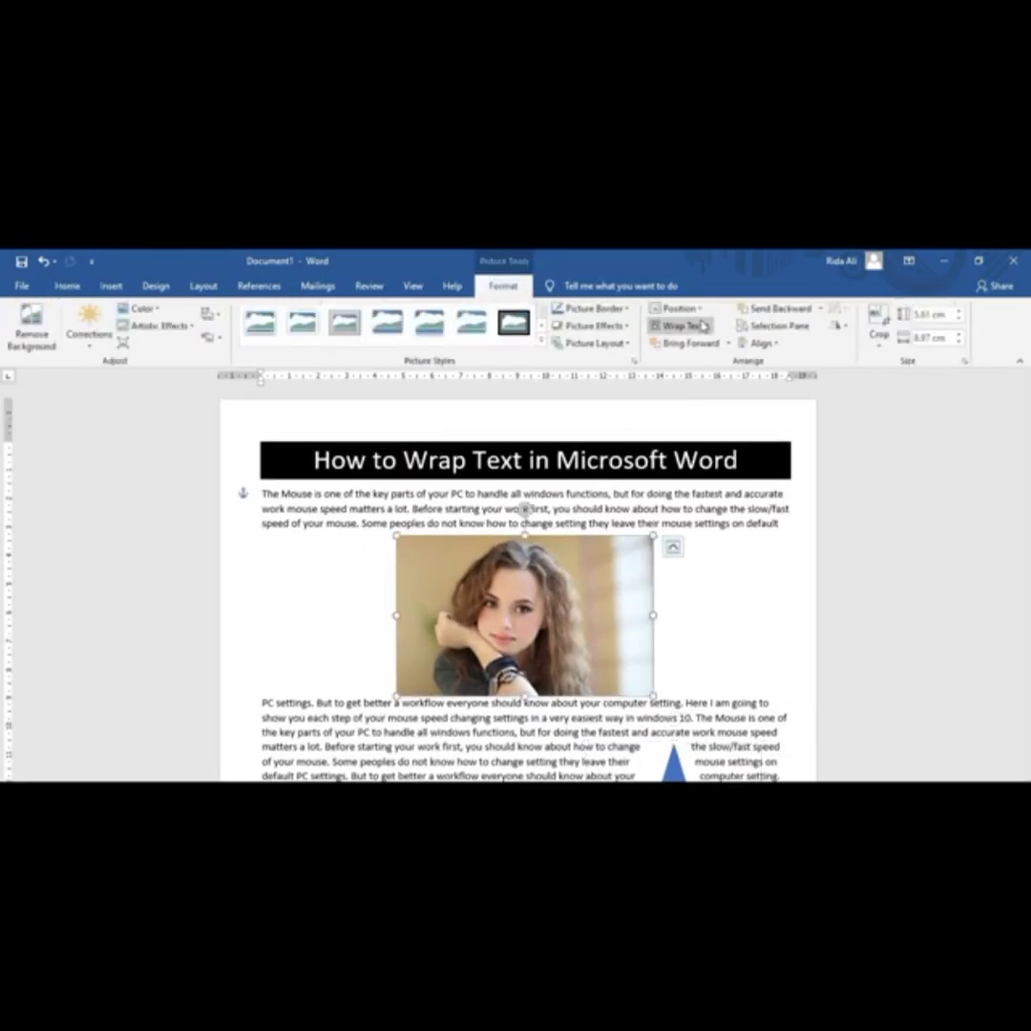
left_click(709, 326)
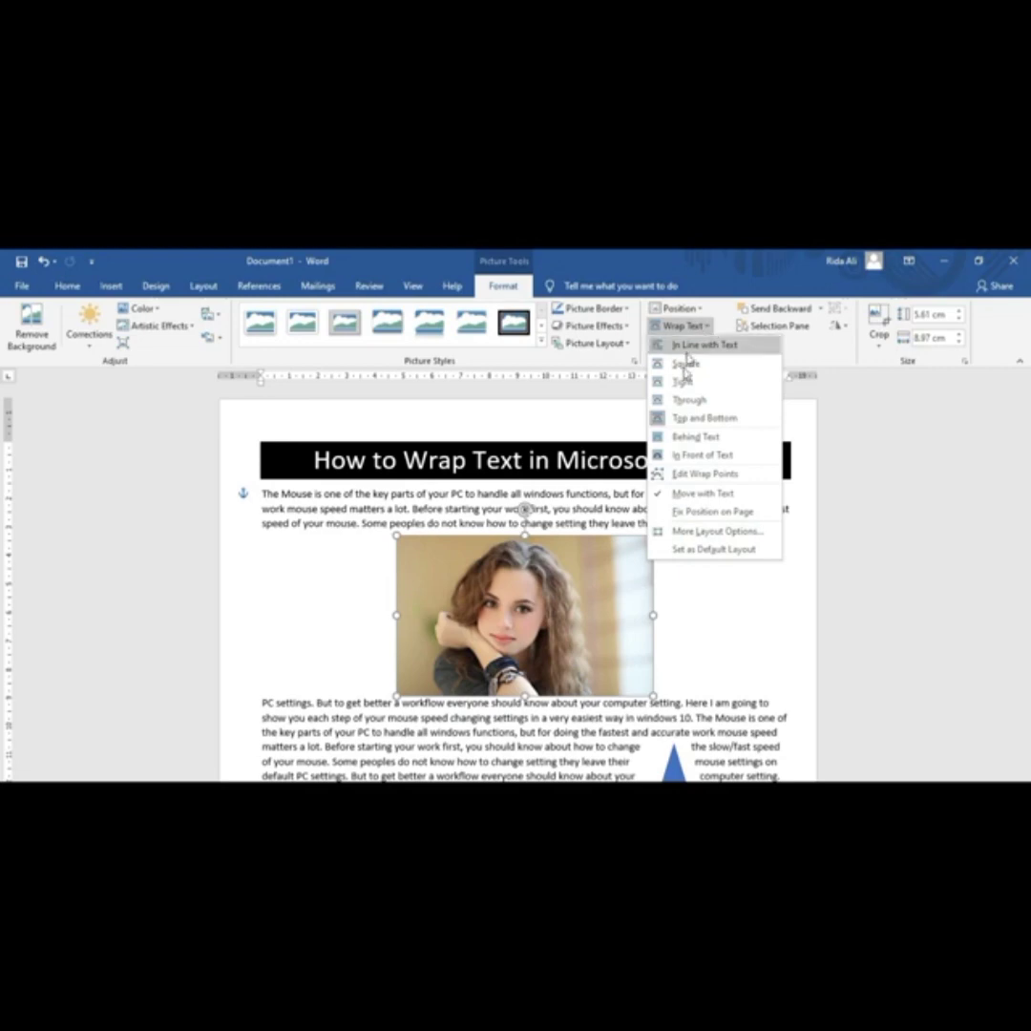
left_click(678, 437)
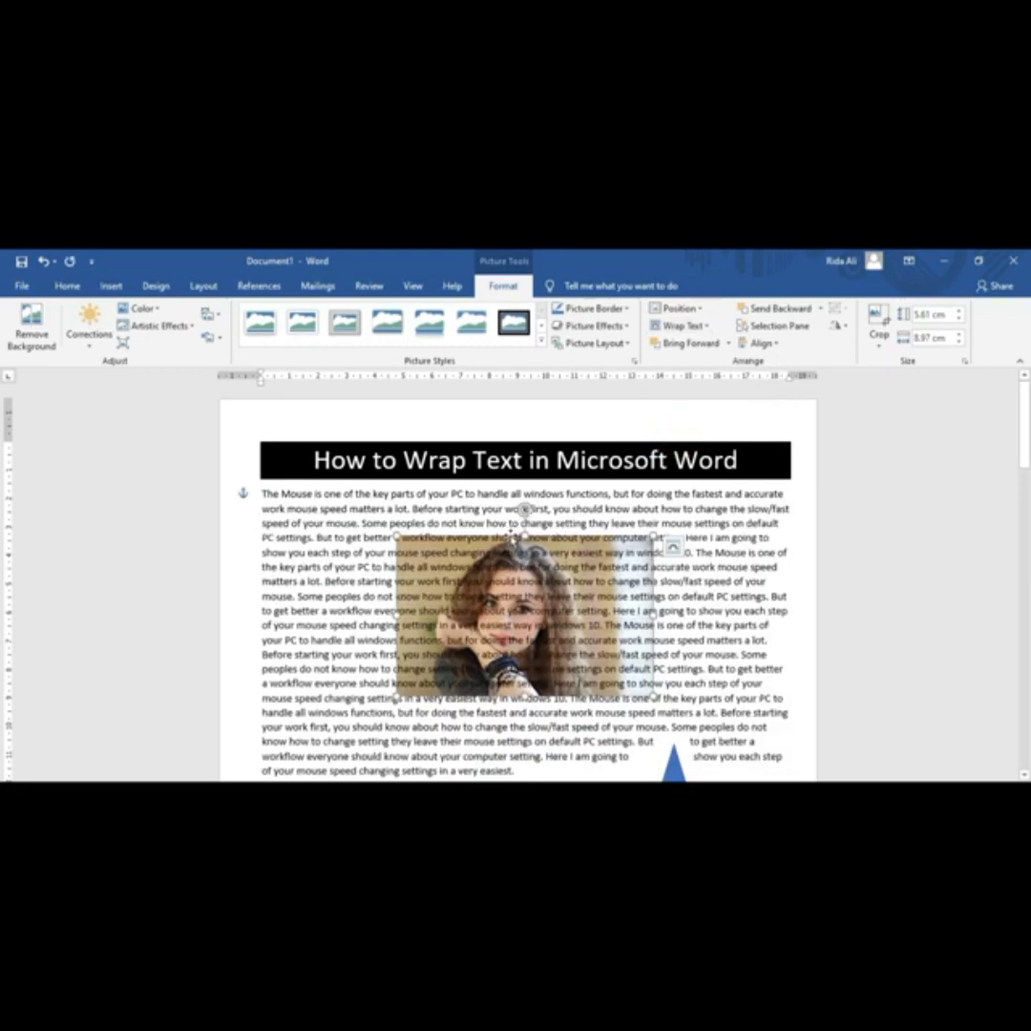
left_click_drag(497, 536, 354, 456)
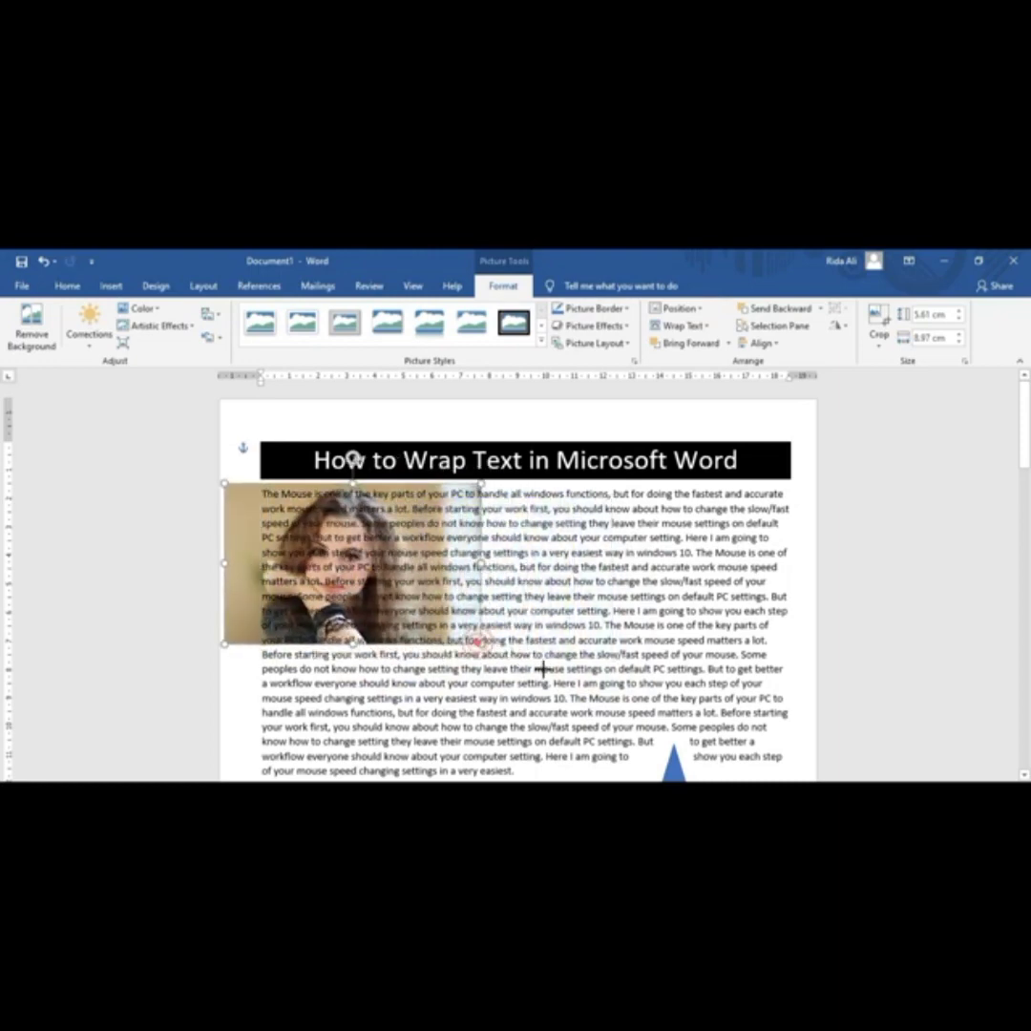
Enlarge the picture behind the text to about 8.51 cm high by 13.63 cm wide, keeping it at the page's left edge
left_click_drag(479, 644, 609, 683)
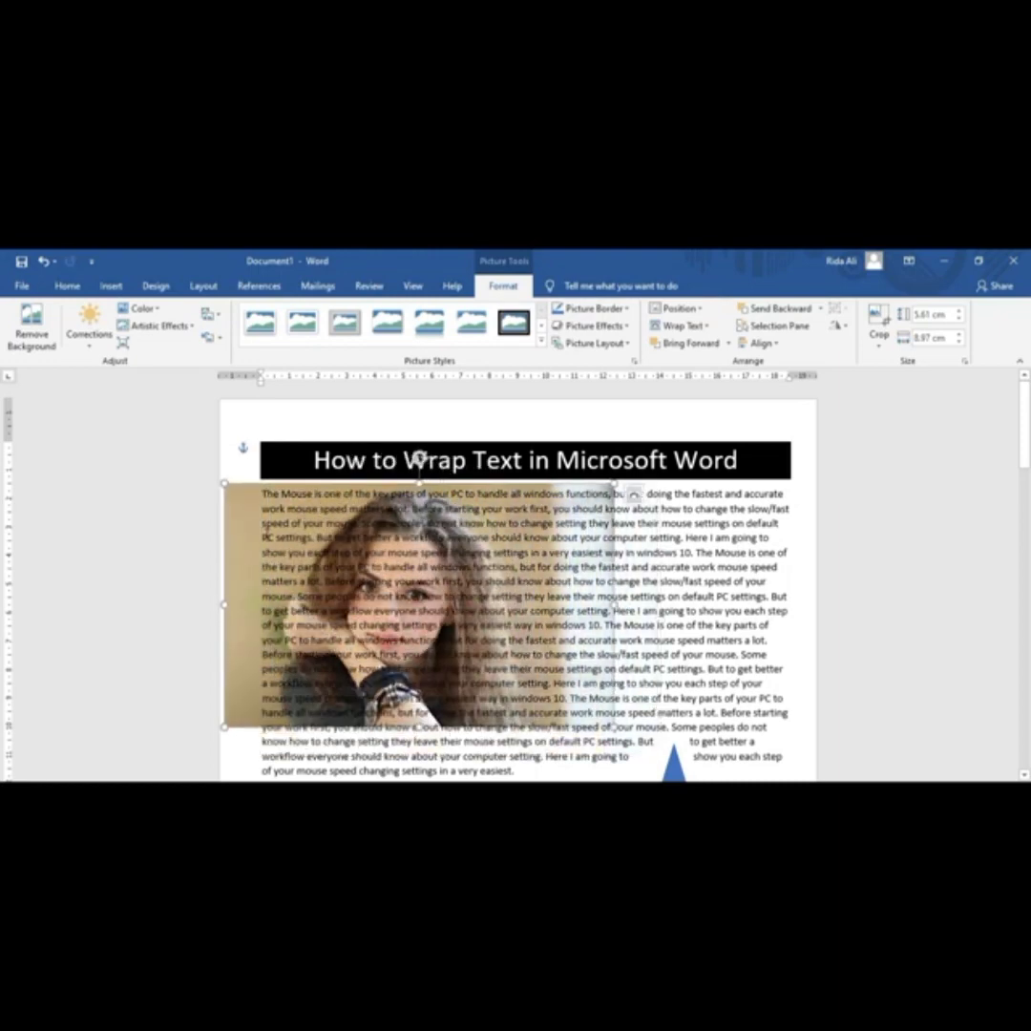
left_click(253, 514)
left_click_drag(242, 498, 514, 503)
left_click_drag(657, 462, 418, 459)
Set the picture's text wrapping to In Front of Text, shrink the picture and move it to the right over the paragraph
left_click(704, 327)
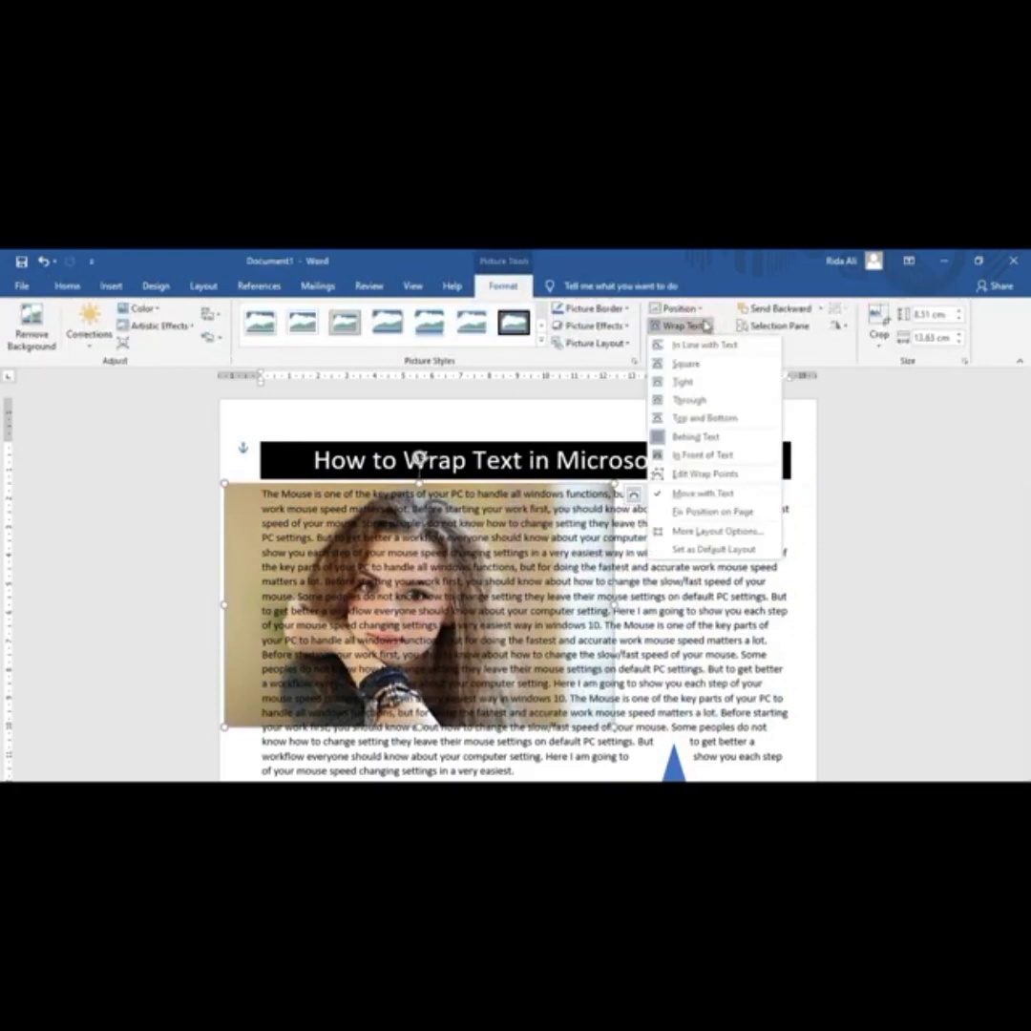
left_click(725, 456)
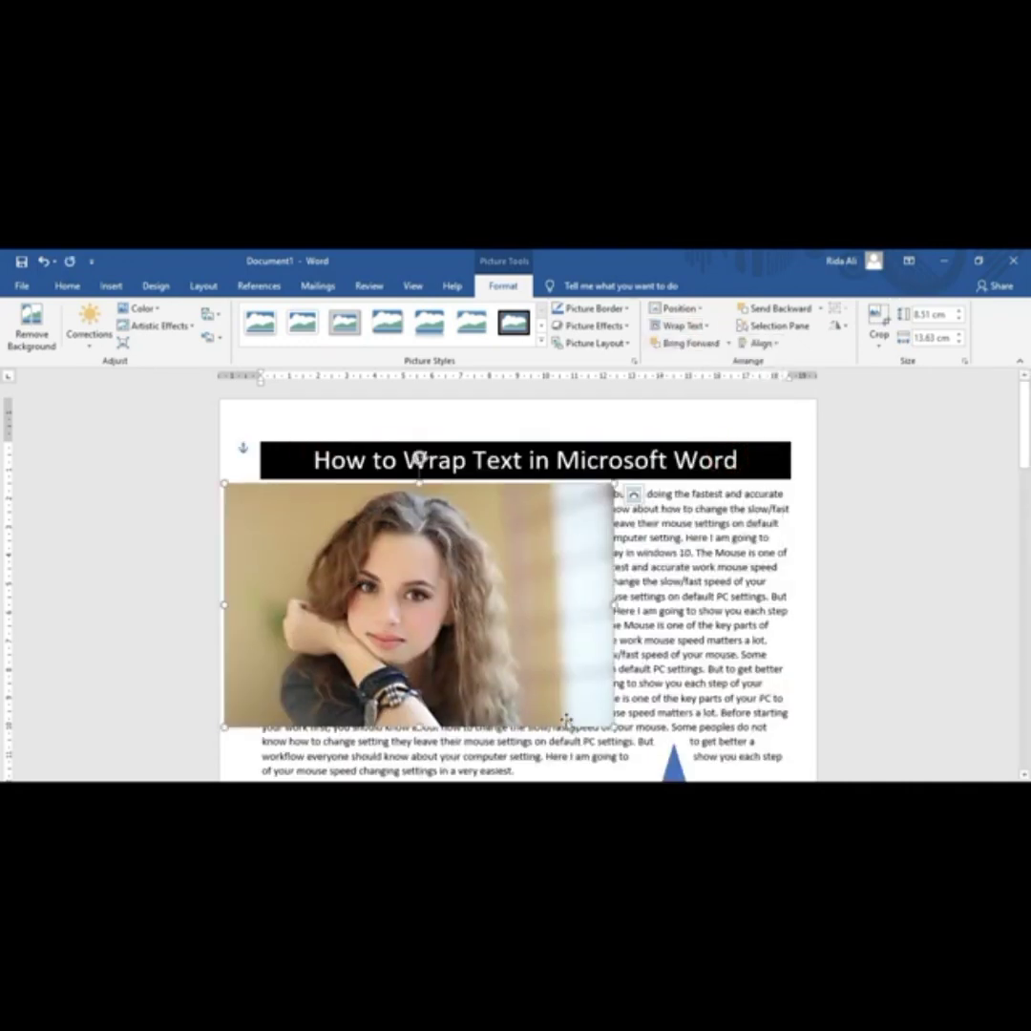
left_click_drag(611, 725, 447, 622)
left_click_drag(330, 542, 431, 559)
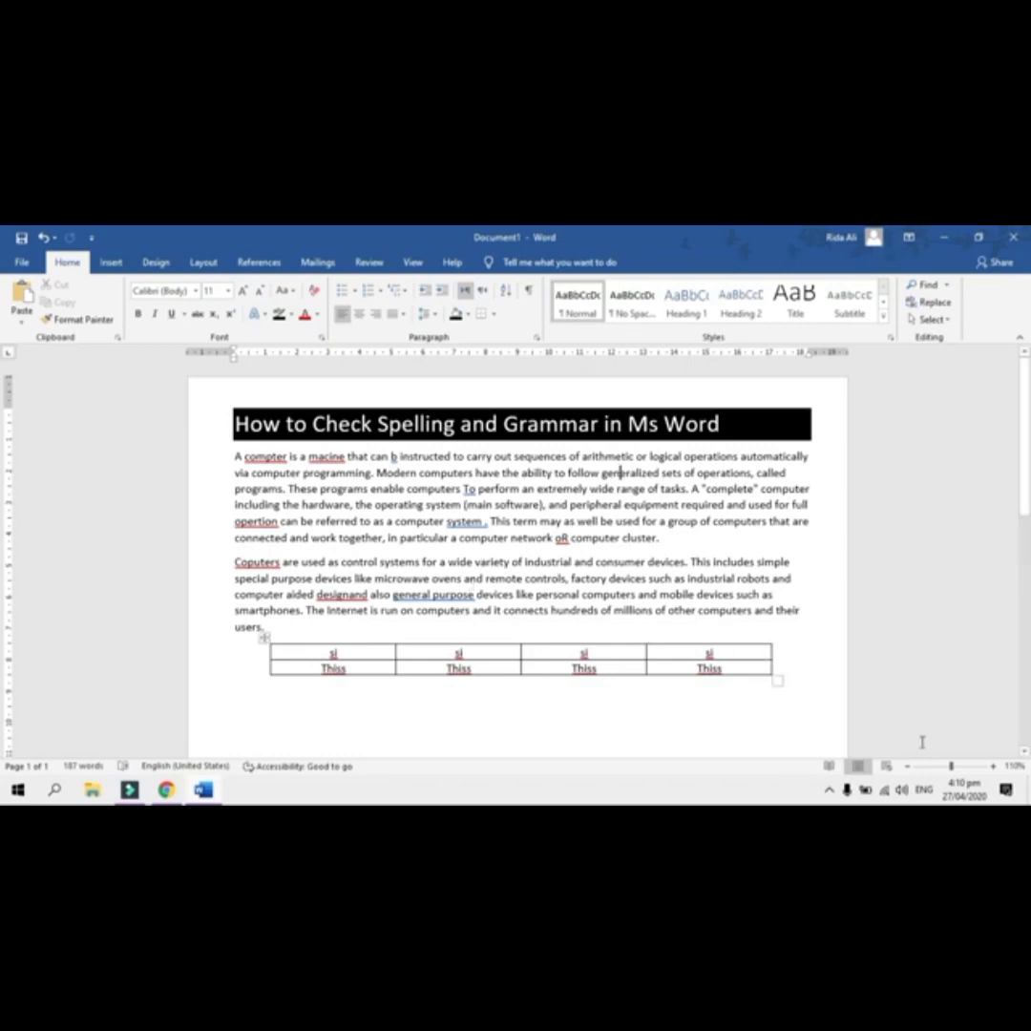
Zoom the spelling and grammar practice document in to 160%
left_click(993, 766)
left_click(993, 767)
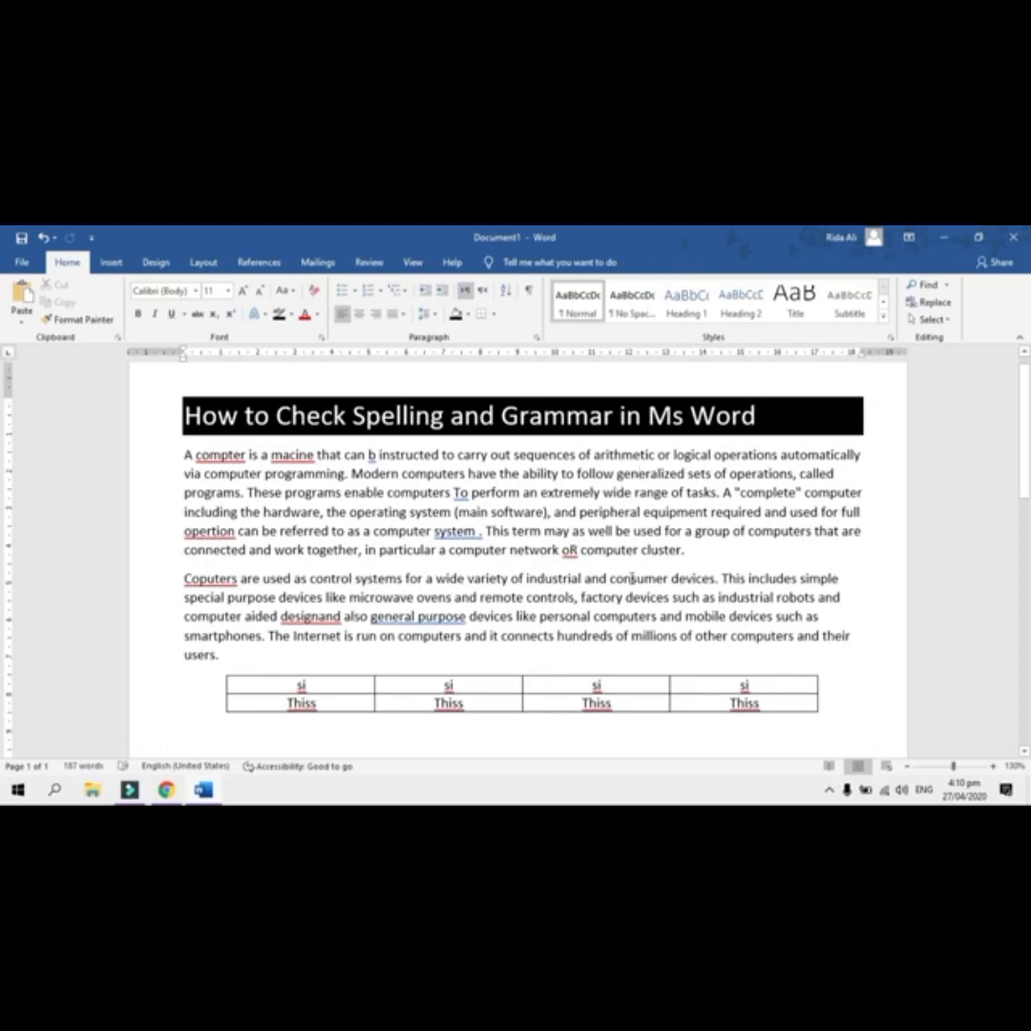
scroll(659, 578, "up", 3)
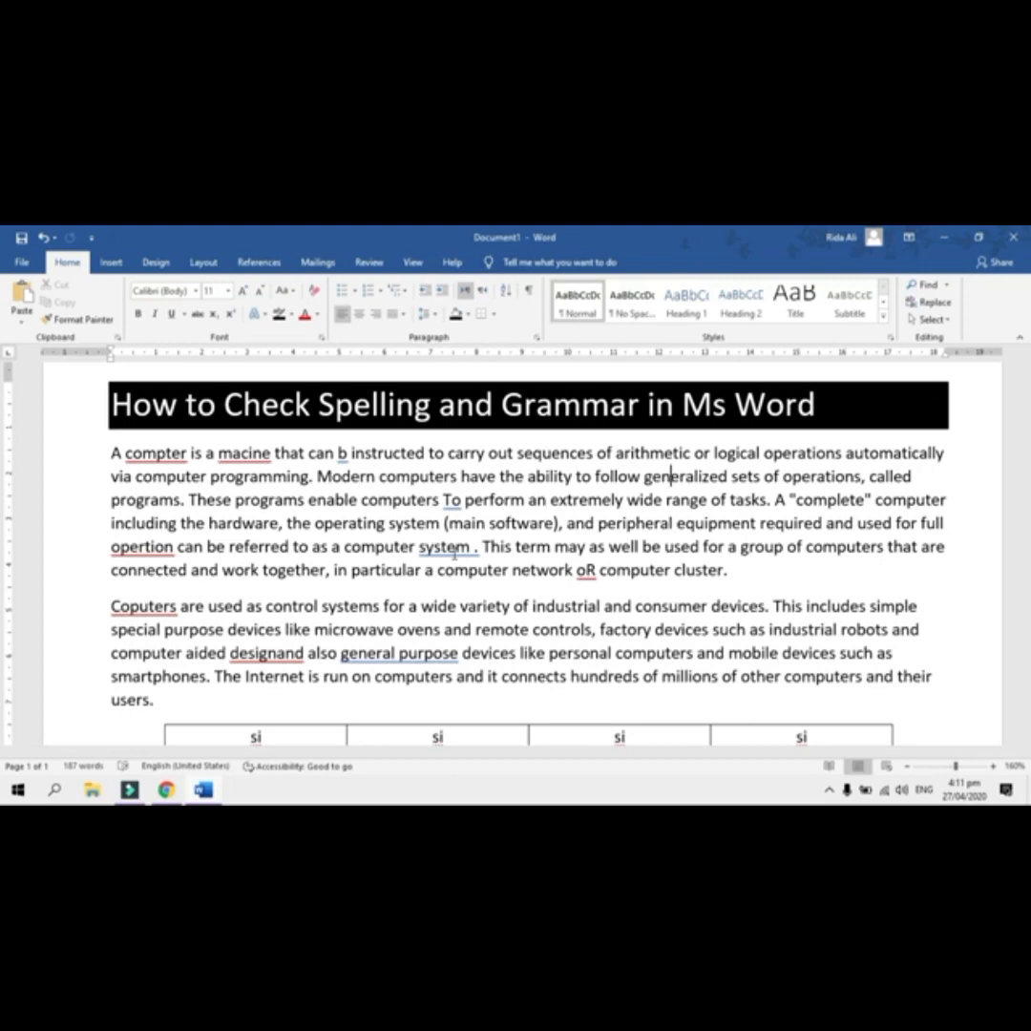
Replace the misspelled "compter", "macine" and "b" in the first sentence with the suggestions "computer", "machine" and "be"
right_click(173, 458)
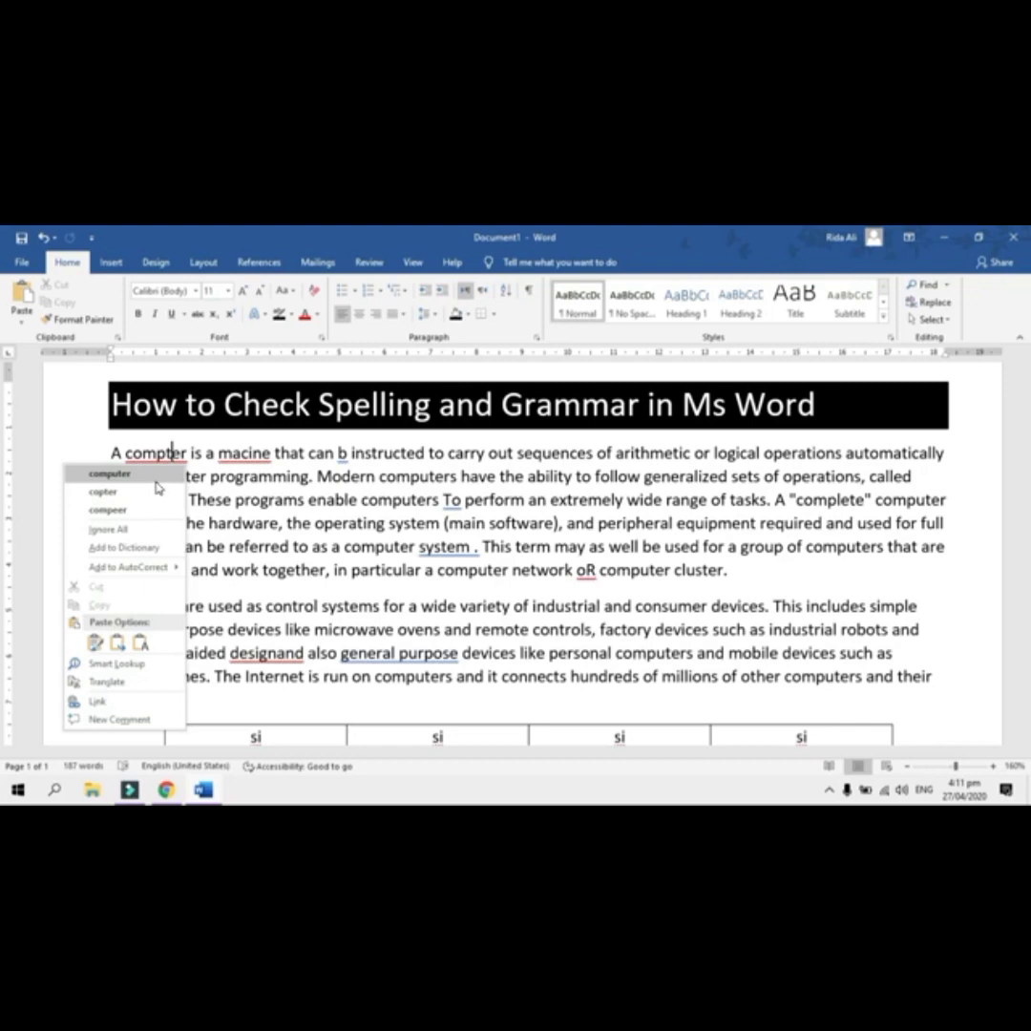
left_click(158, 477)
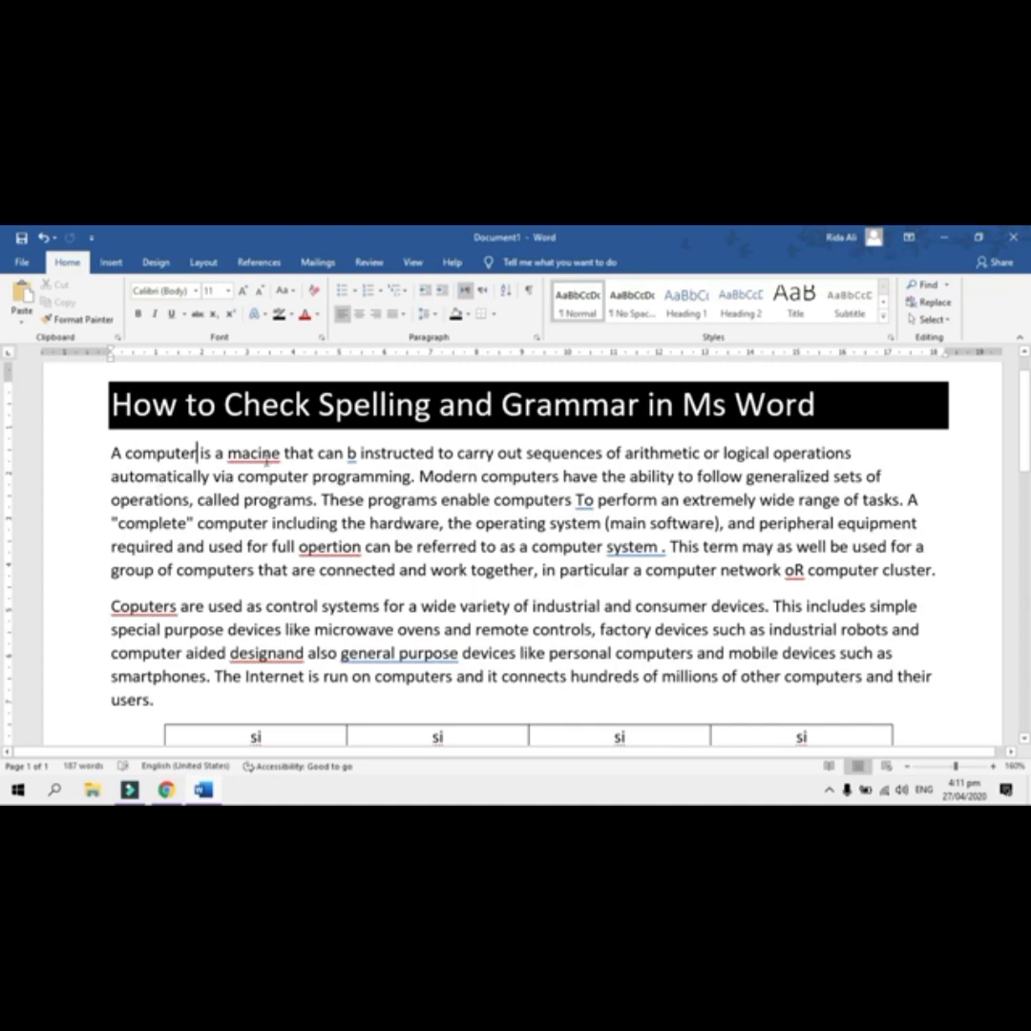
right_click(266, 462)
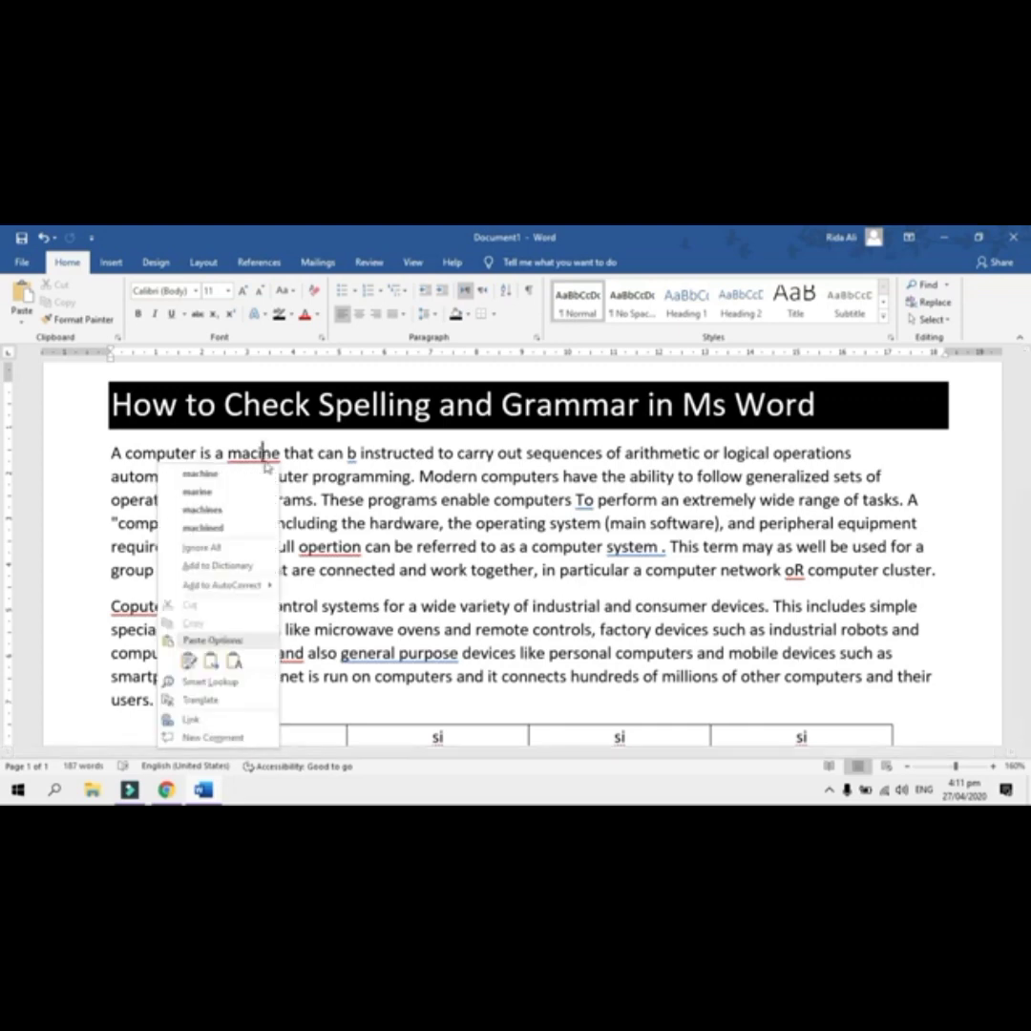
left_click(233, 474)
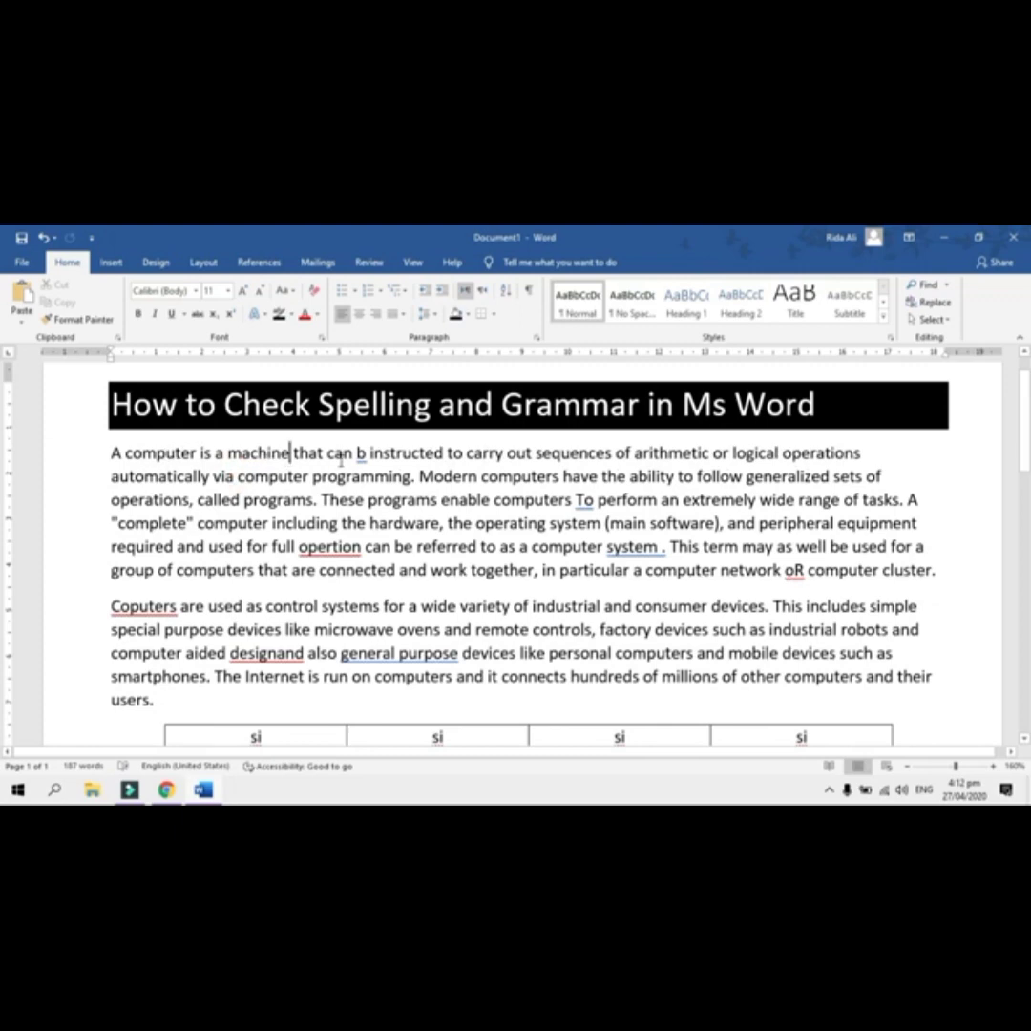
right_click(362, 456)
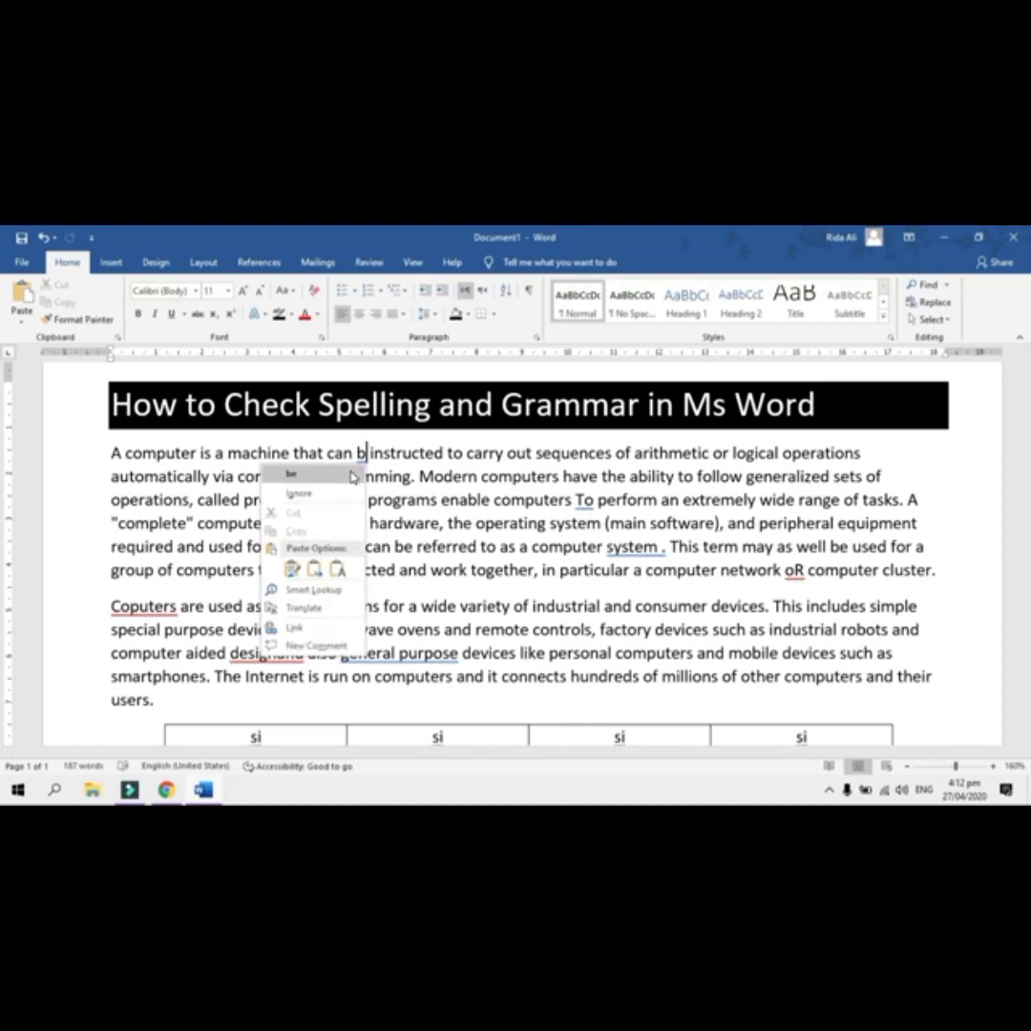
left_click(353, 475)
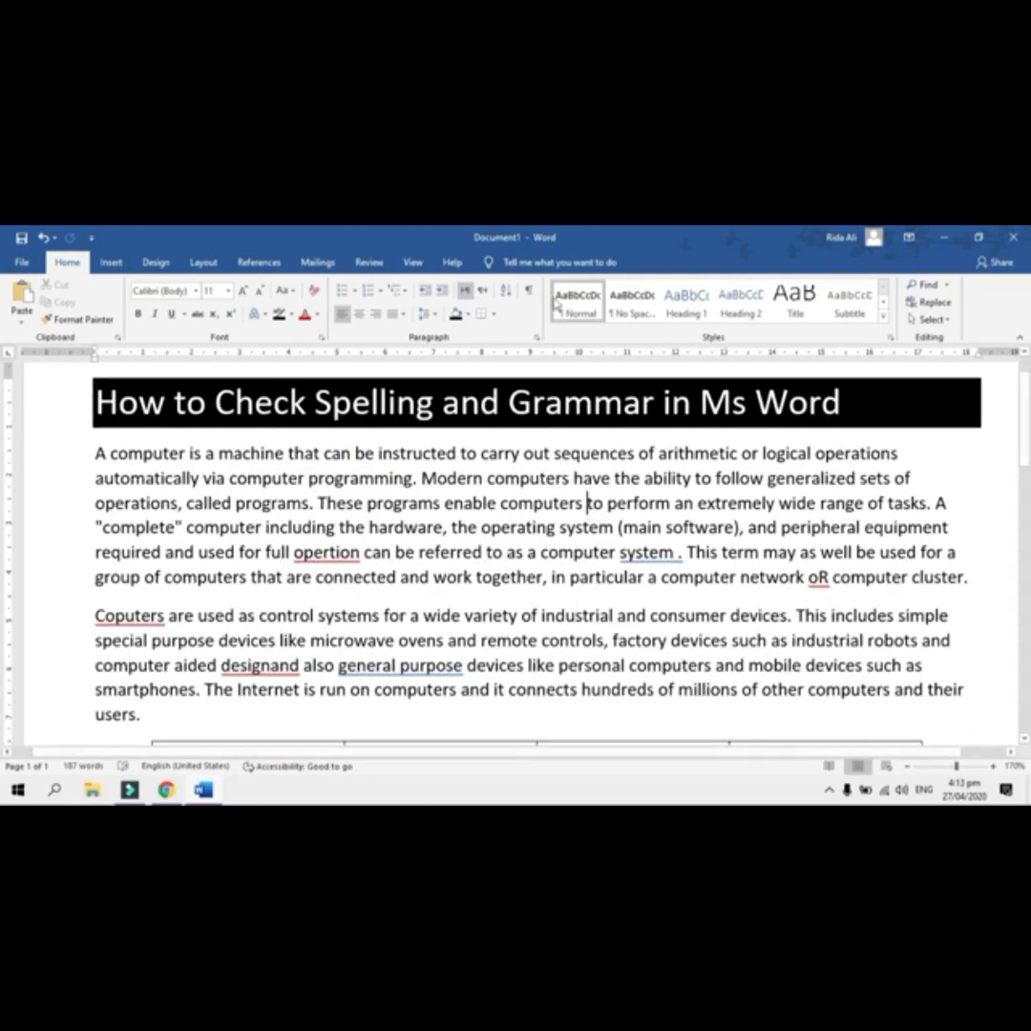
Run the Spelling & Grammar check on the document and change "opertion" to the suggested "operation"
left_click(369, 263)
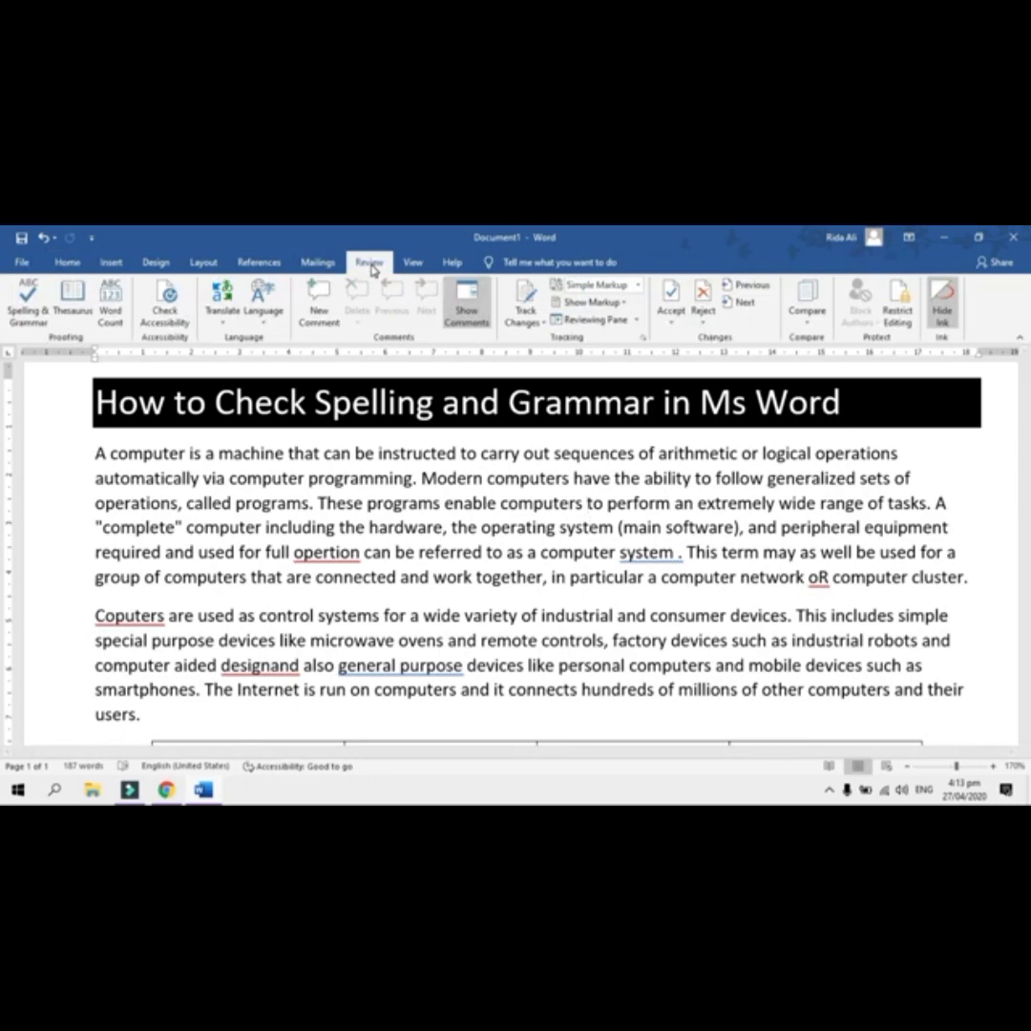
left_click(31, 318)
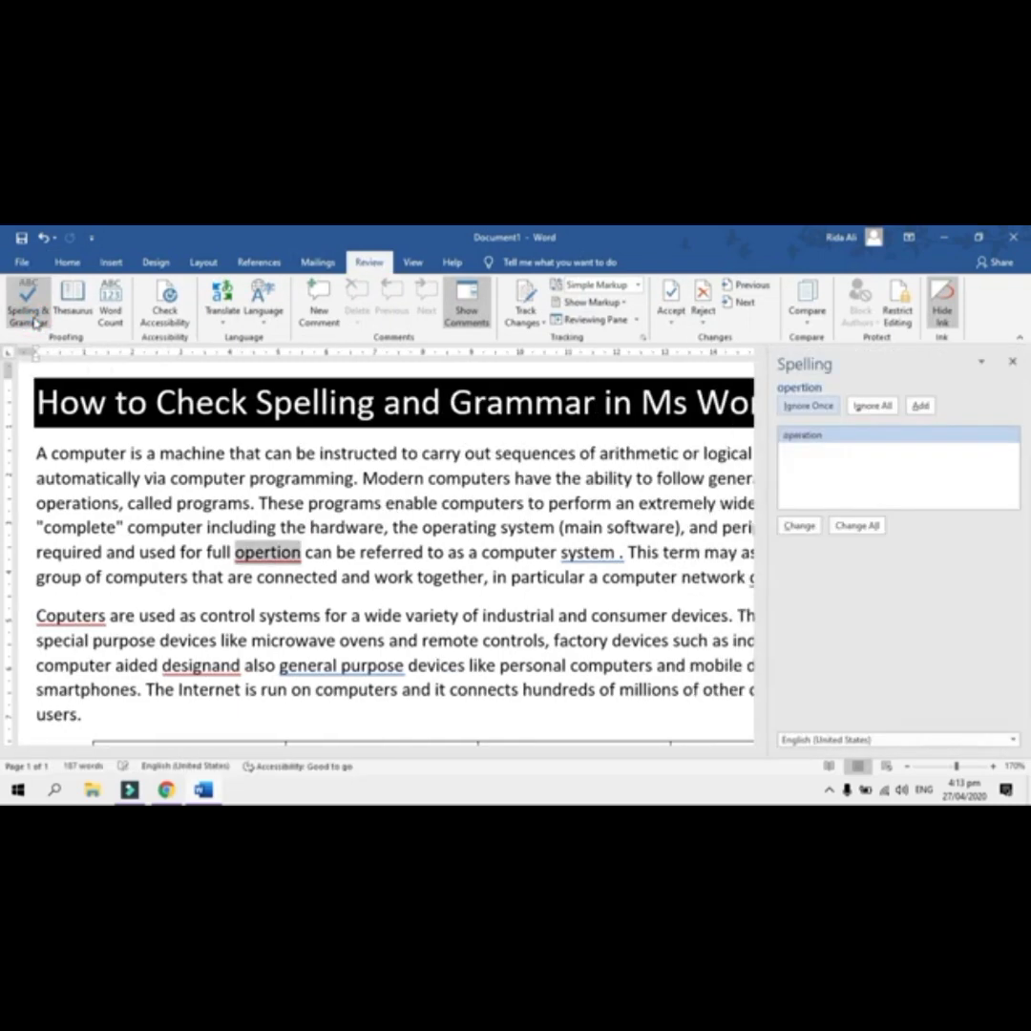
left_click(907, 767)
left_click(907, 766)
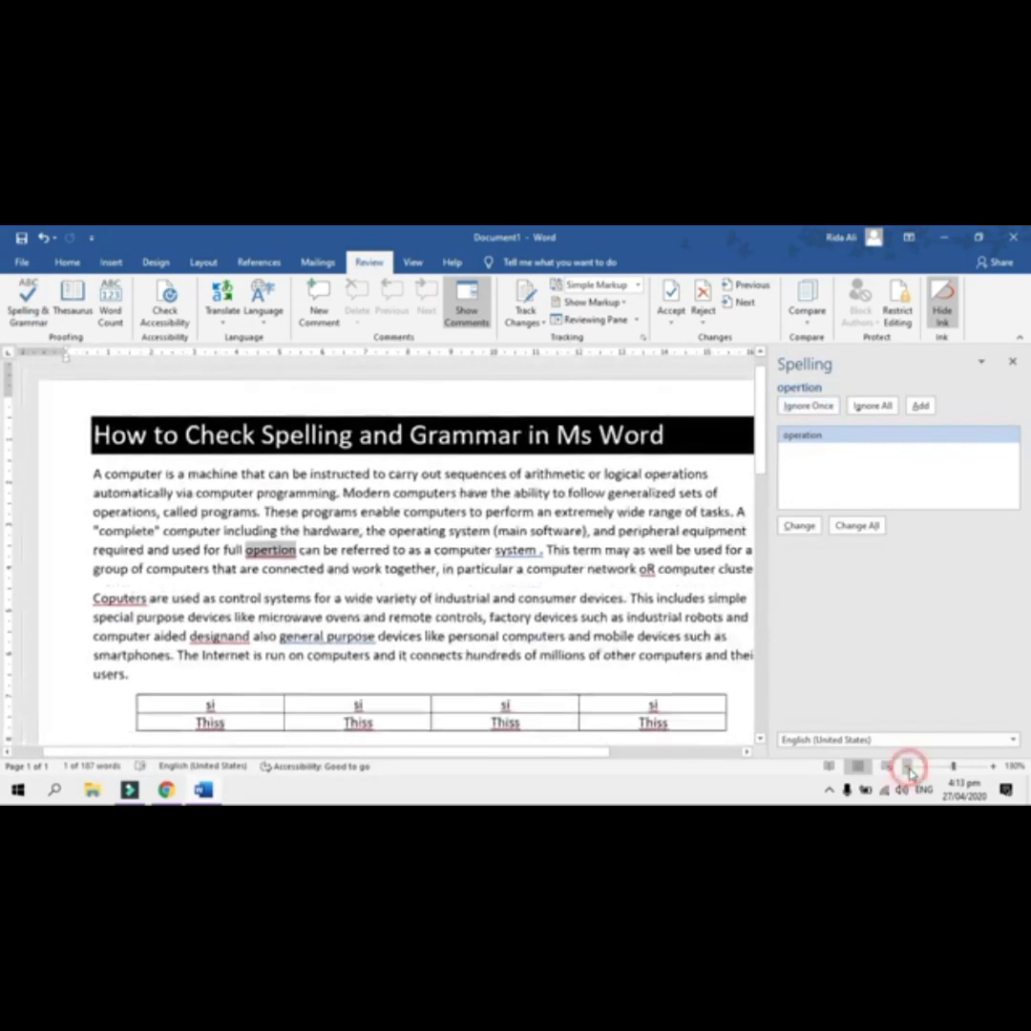
left_click(908, 767)
left_click(908, 767)
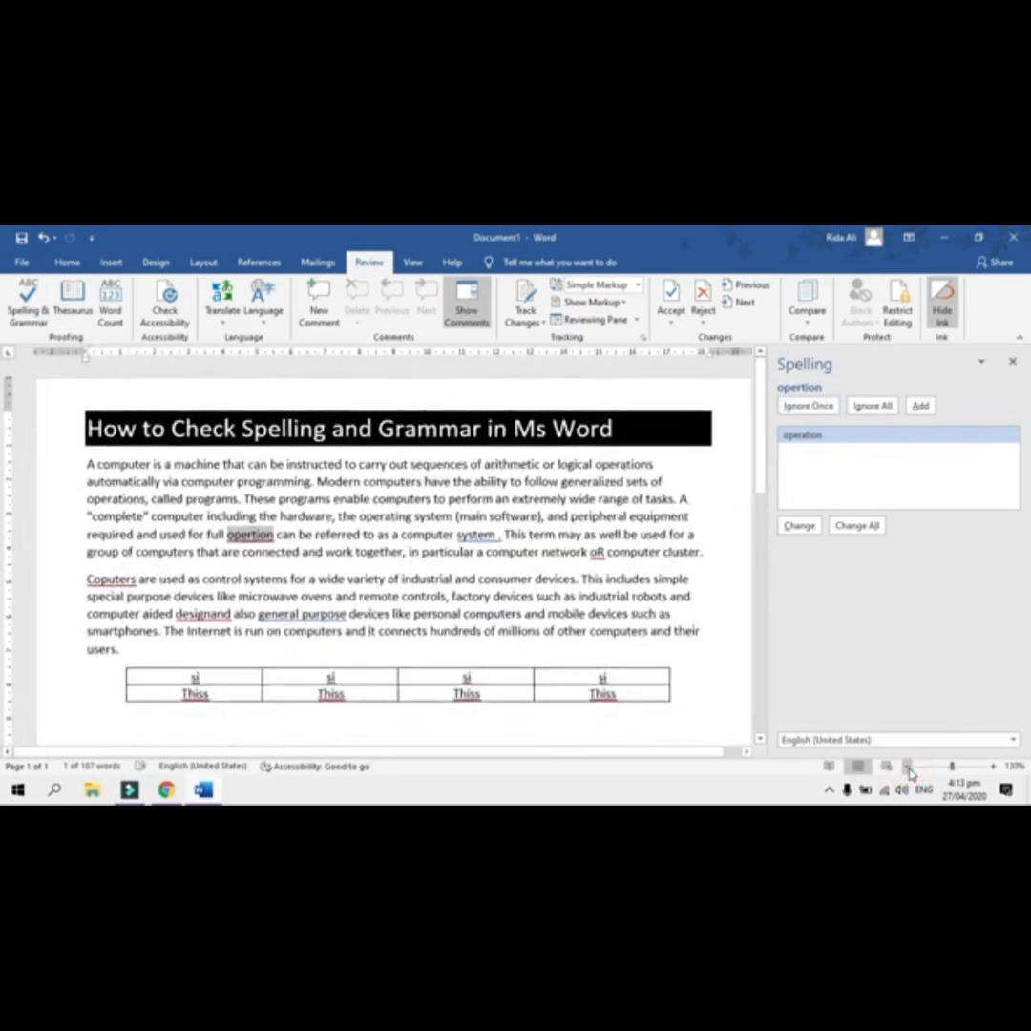
left_click(907, 766)
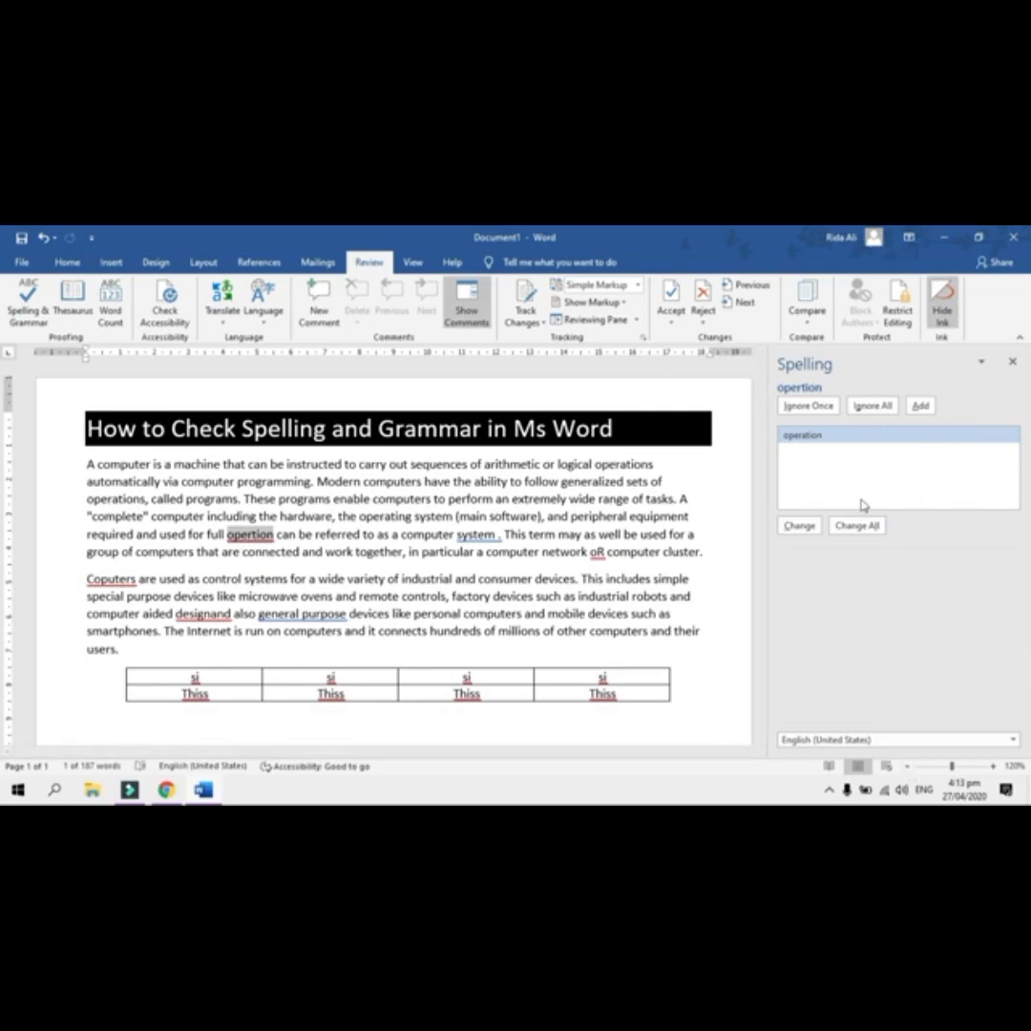
left_click(800, 526)
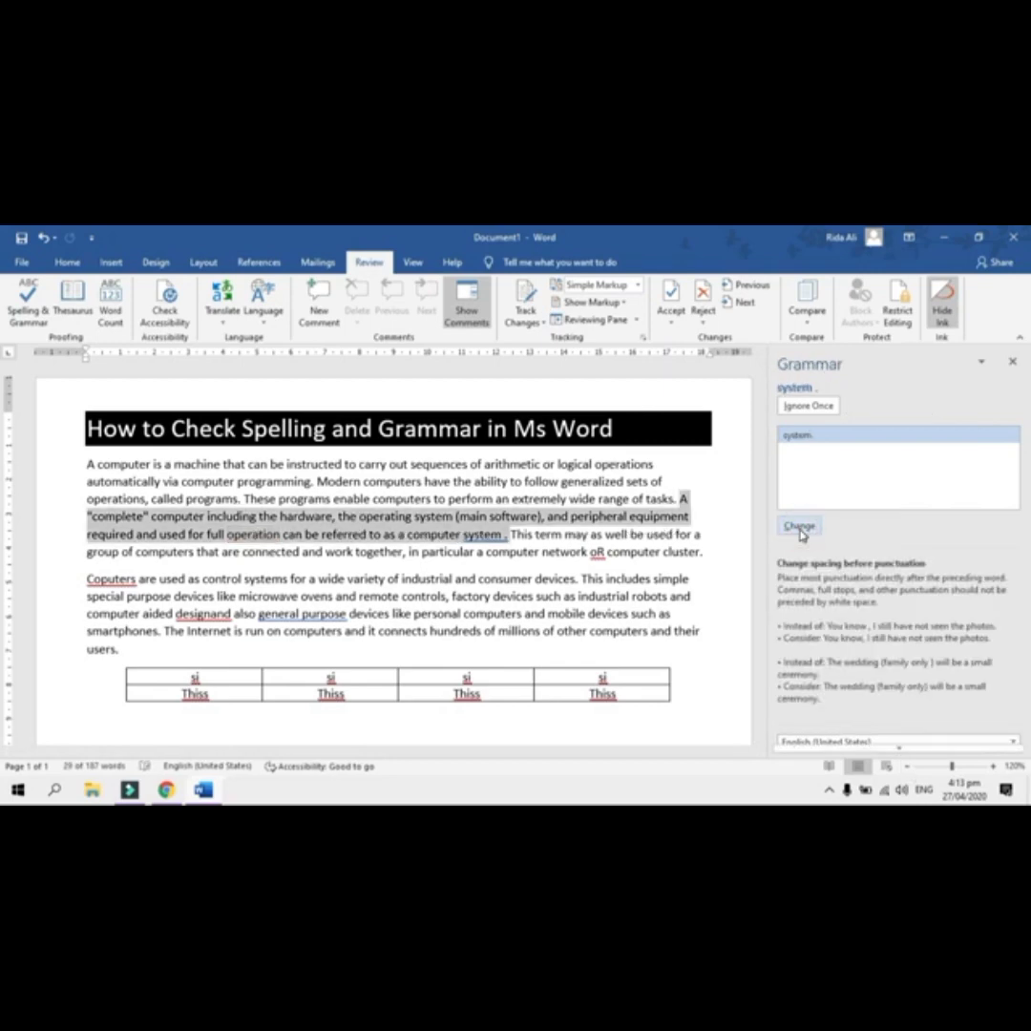
left_click(800, 528)
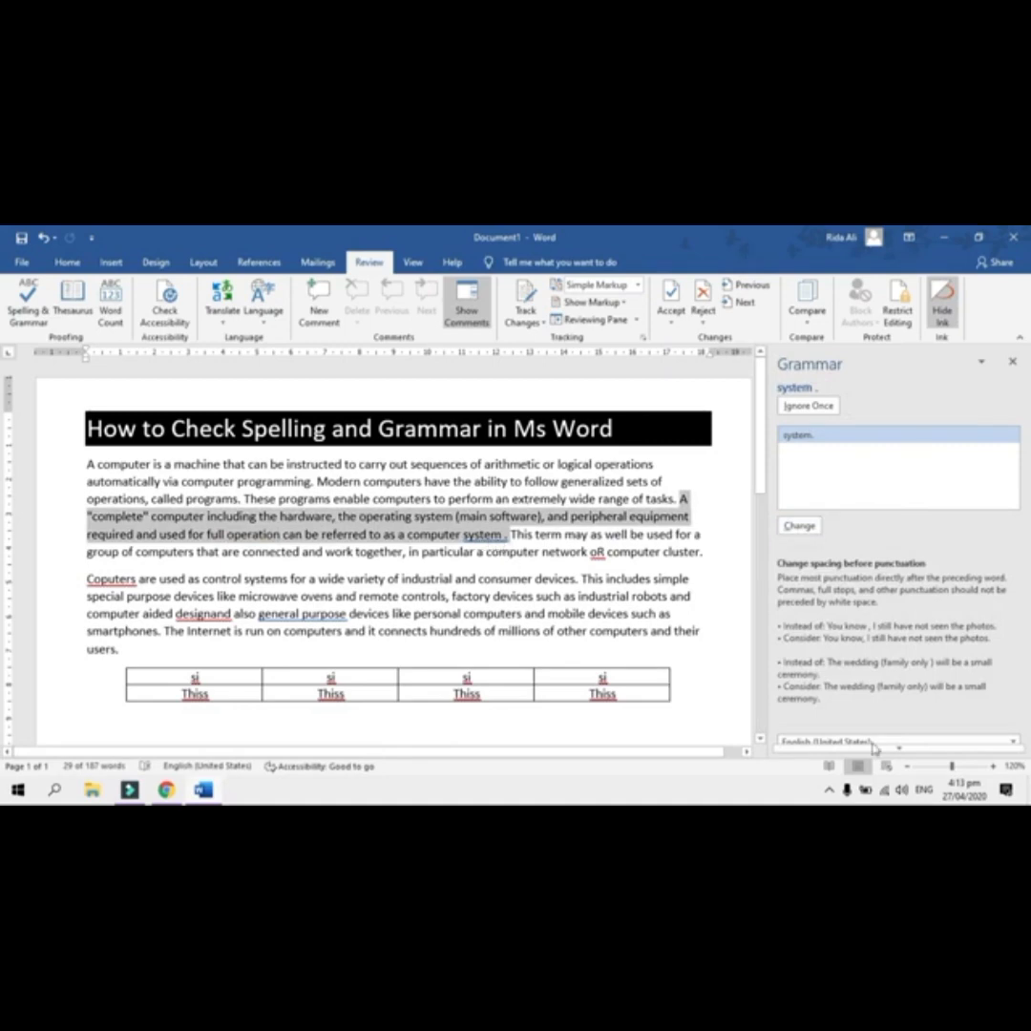
Zoom the document in to 220% and examine the correction suggested for the spacing error in "system ."
left_click(620, 599)
left_click(993, 765)
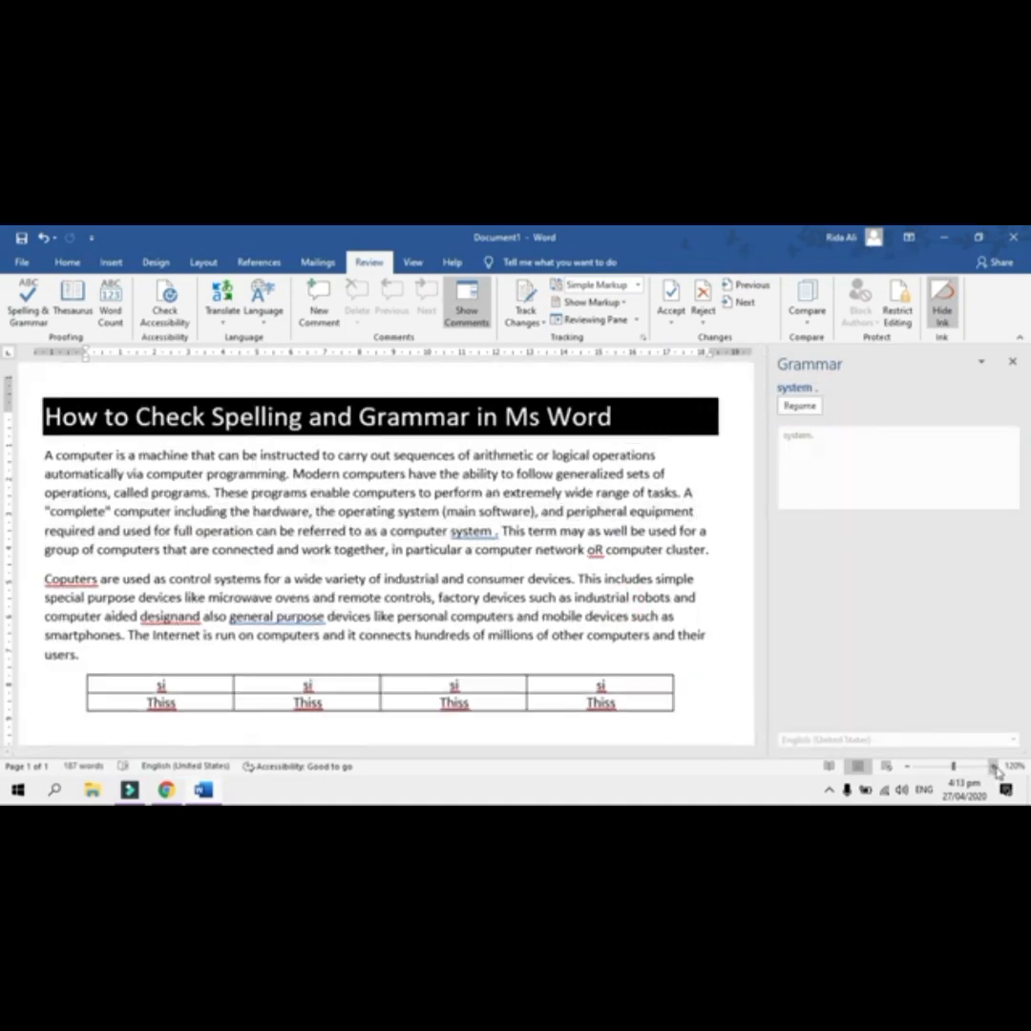
left_click(993, 766)
left_click(993, 765)
left_click(993, 765)
left_click(993, 766)
left_click(993, 765)
left_click(992, 766)
left_click(993, 765)
left_click(993, 766)
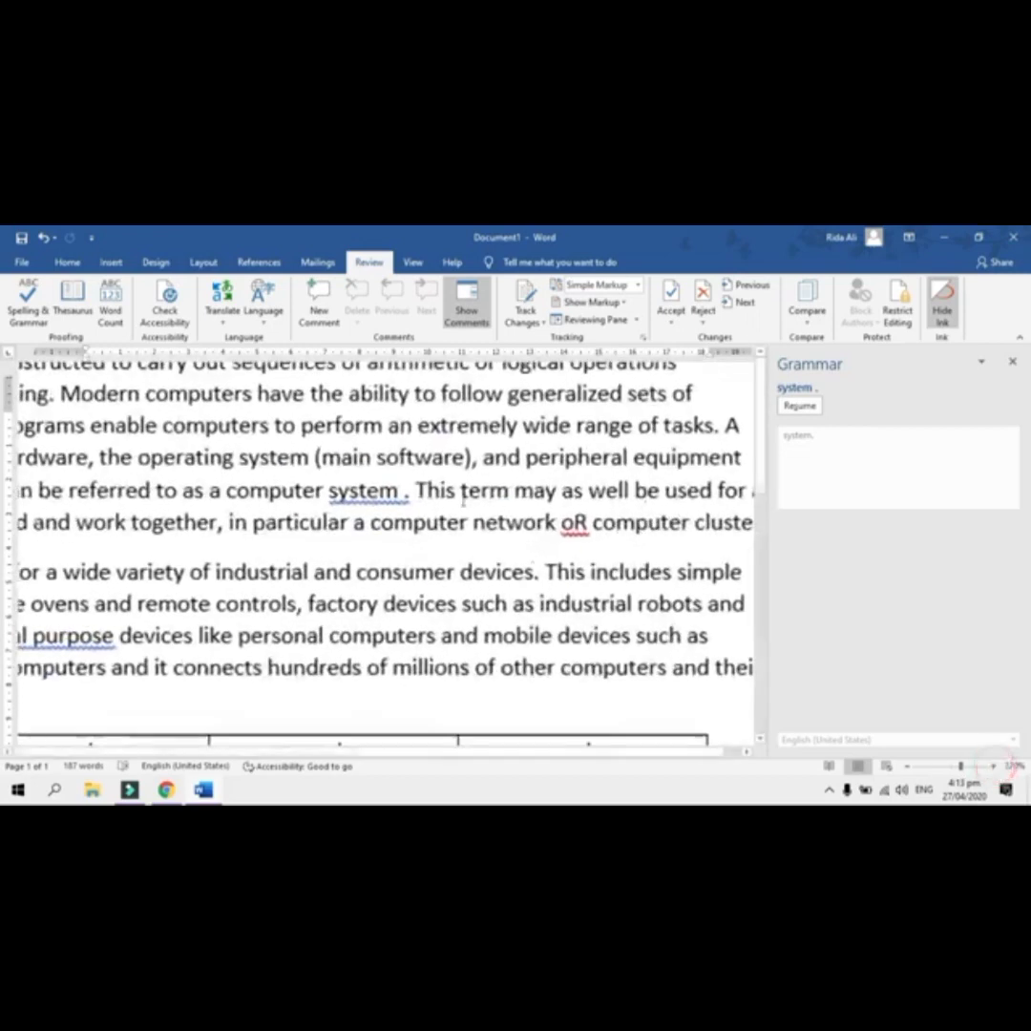
left_click(993, 765)
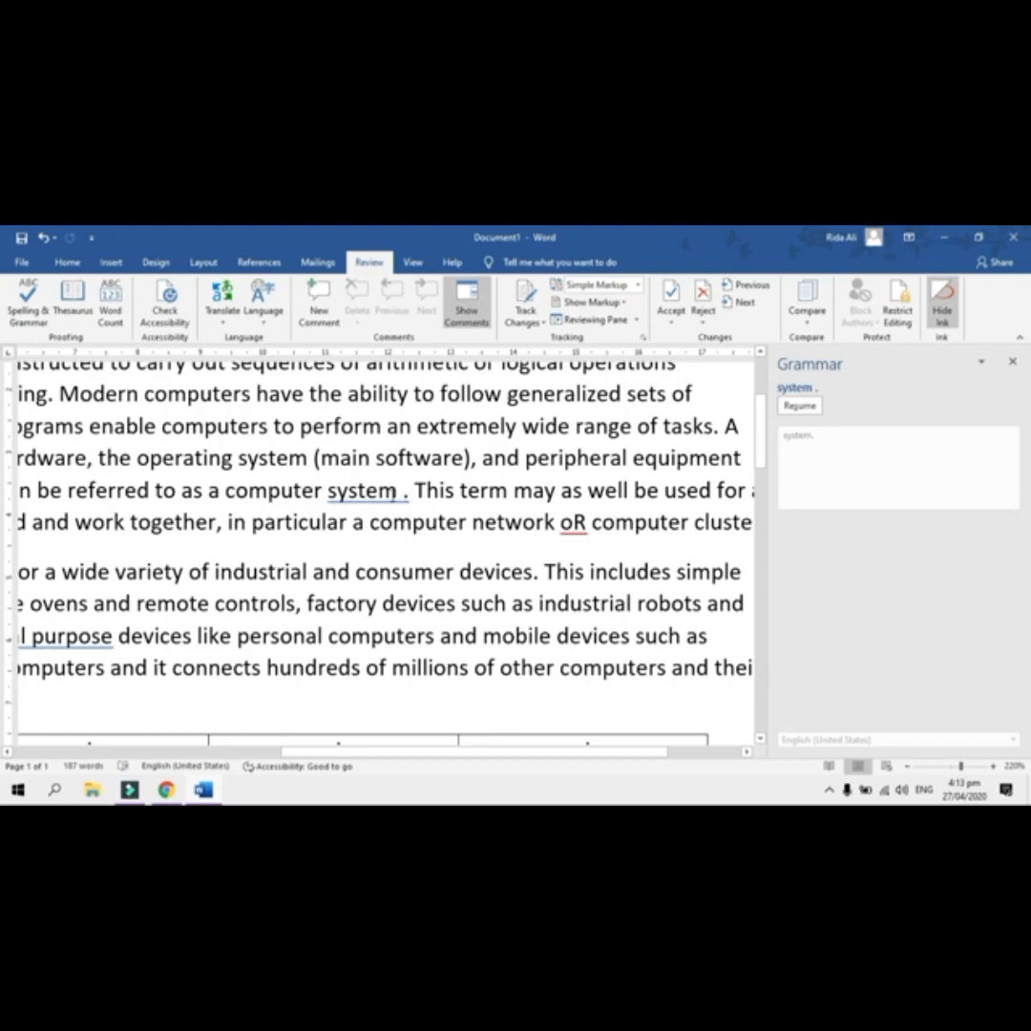
right_click(391, 503)
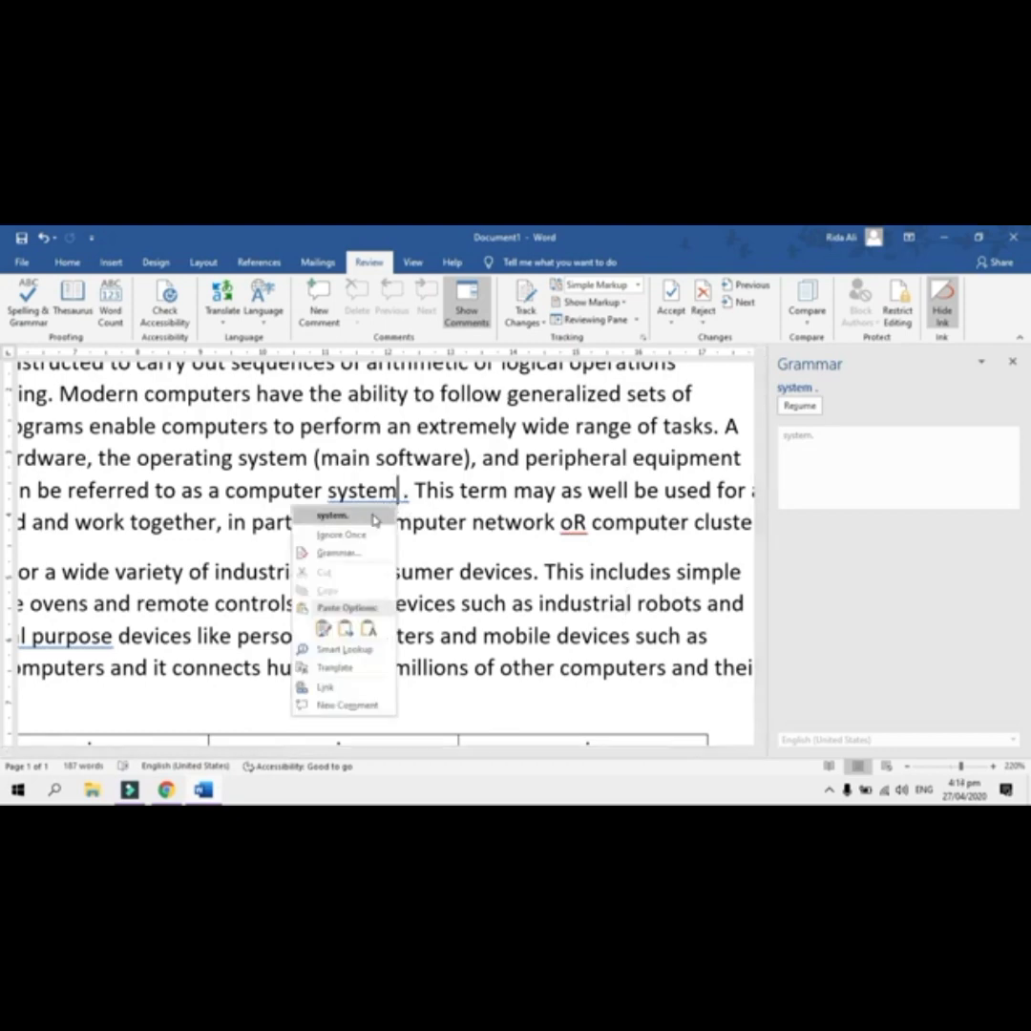
left_click(452, 515)
Resume the Spelling & Grammar check, changing "system ." to "system." and "oR" to "or"
left_click(28, 303)
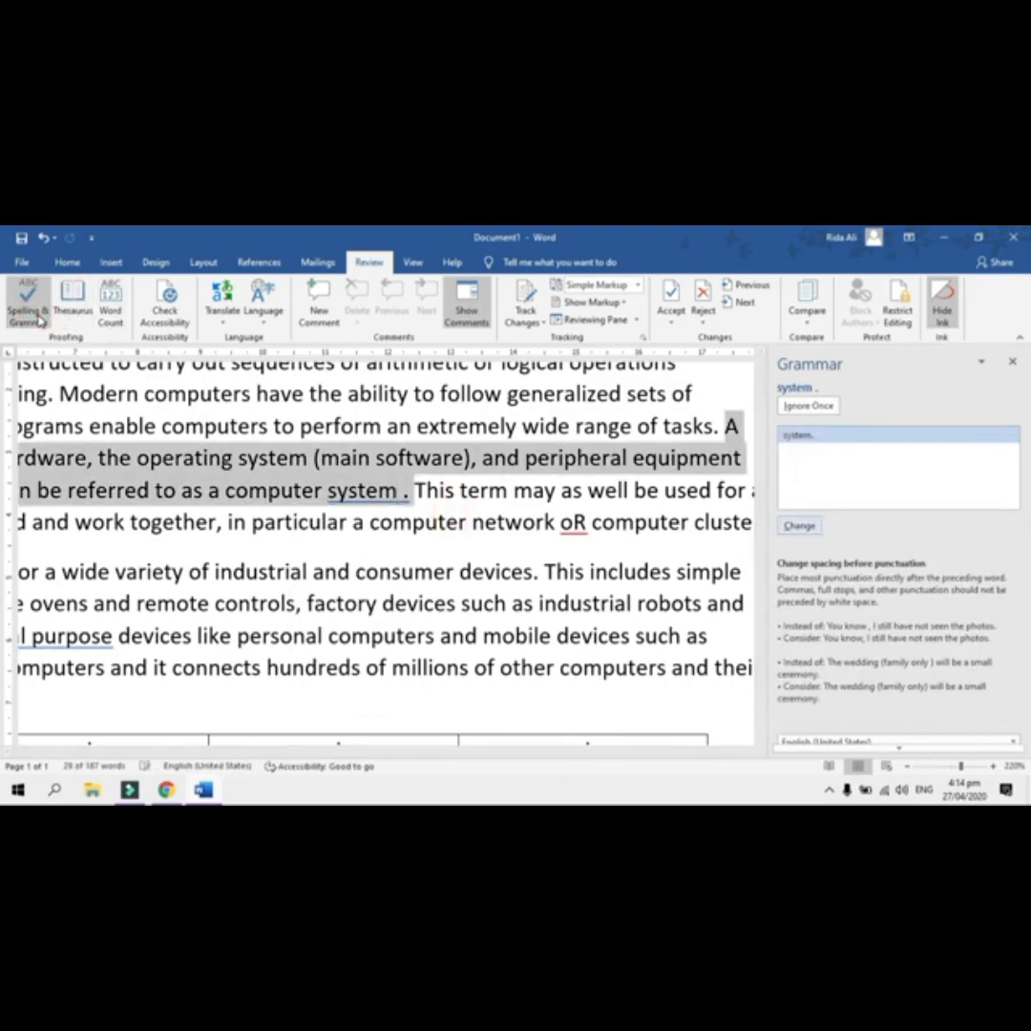
left_click(802, 526)
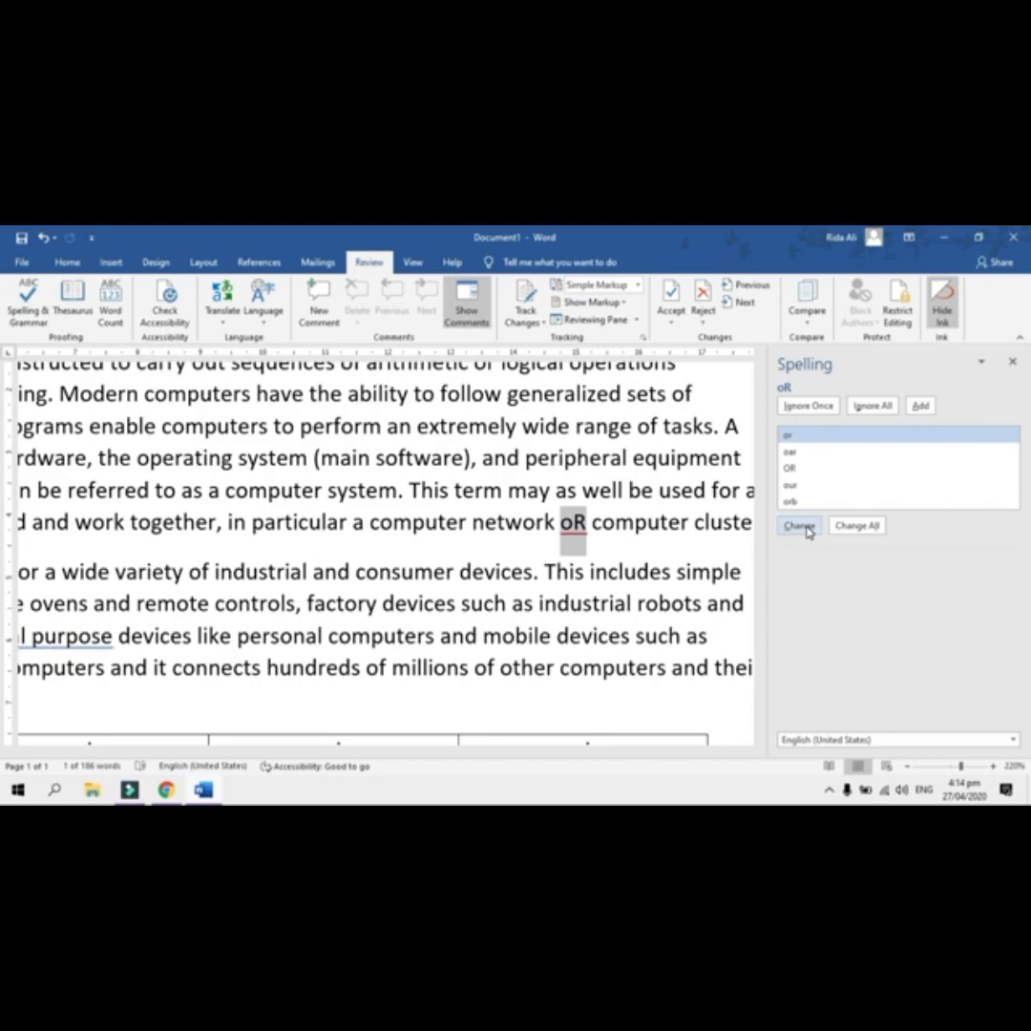
left_click(806, 530)
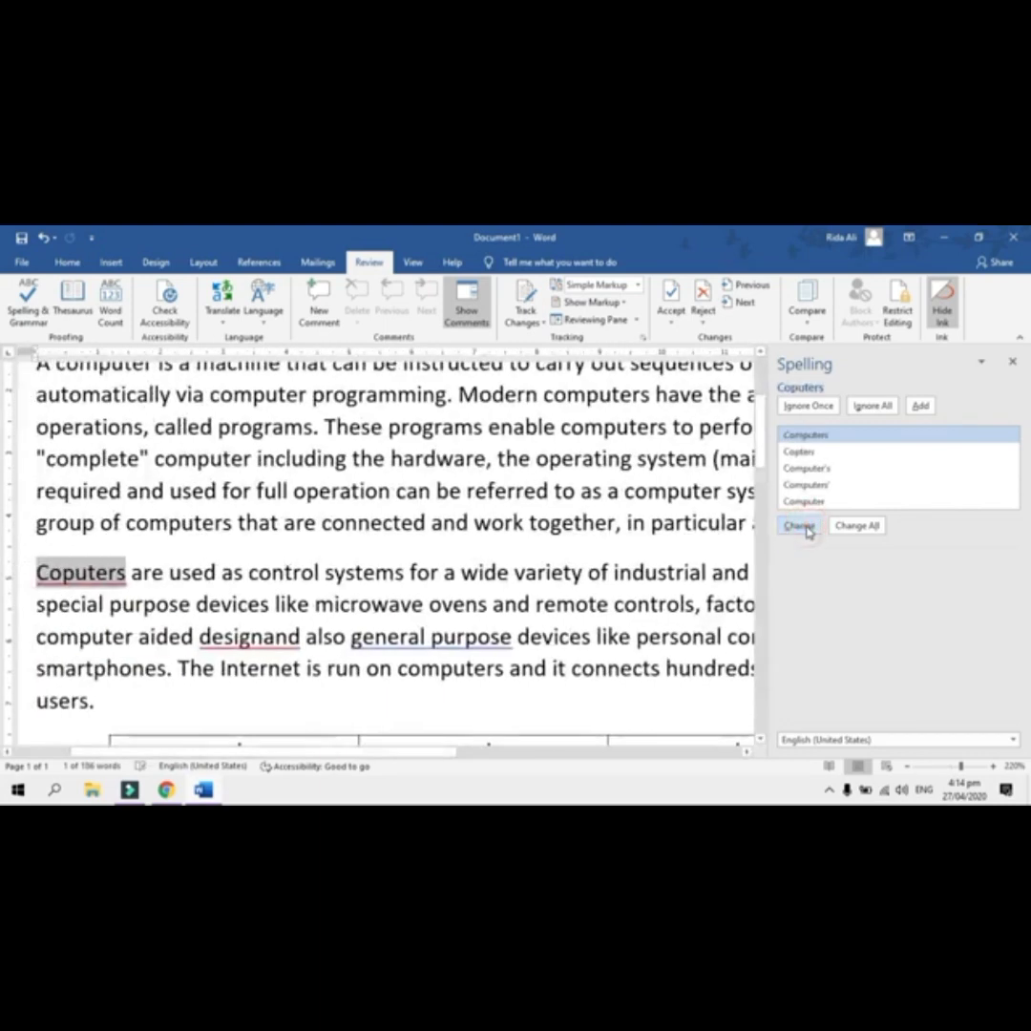